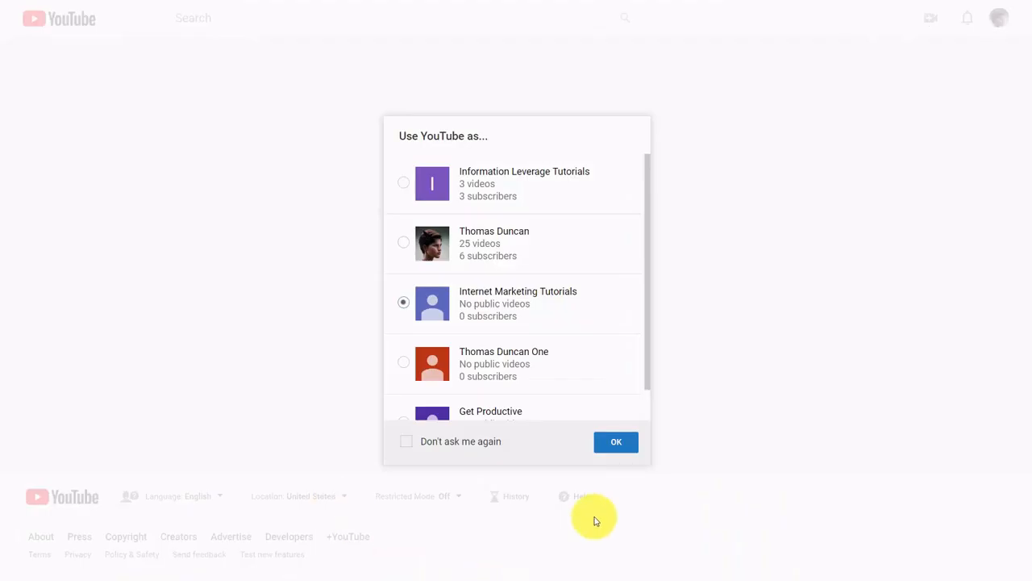
Continue on YouTube as the Internet Marketing Tutorials channel and browse its home page.
left_click(619, 441)
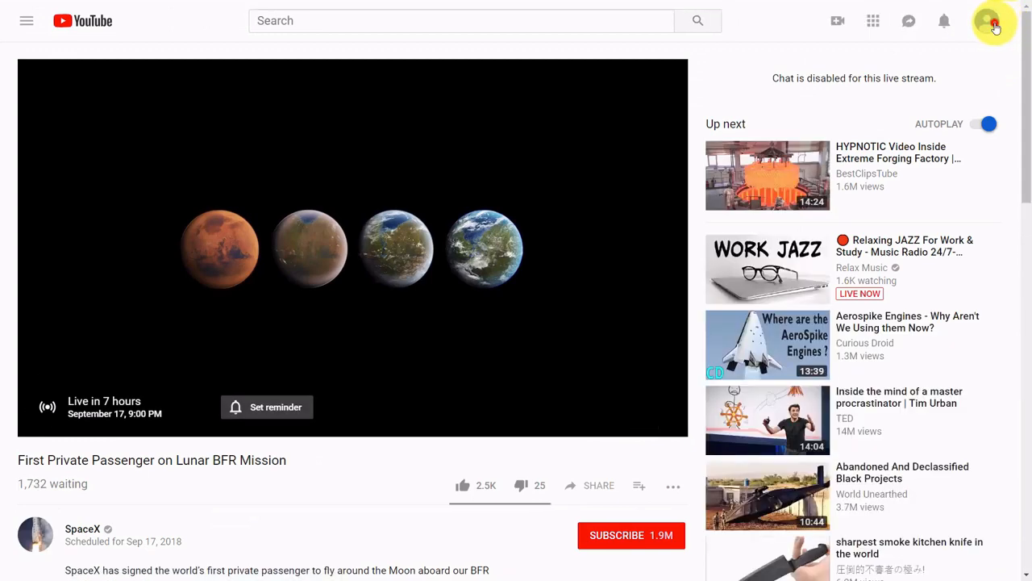
left_click(991, 24)
left_click(887, 170)
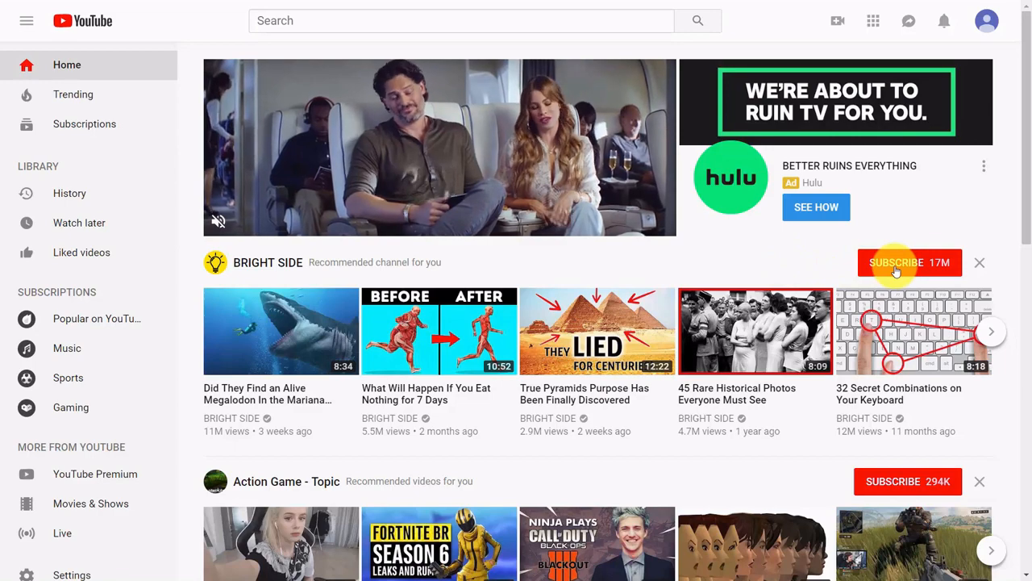
scroll(896, 271, "down", 4)
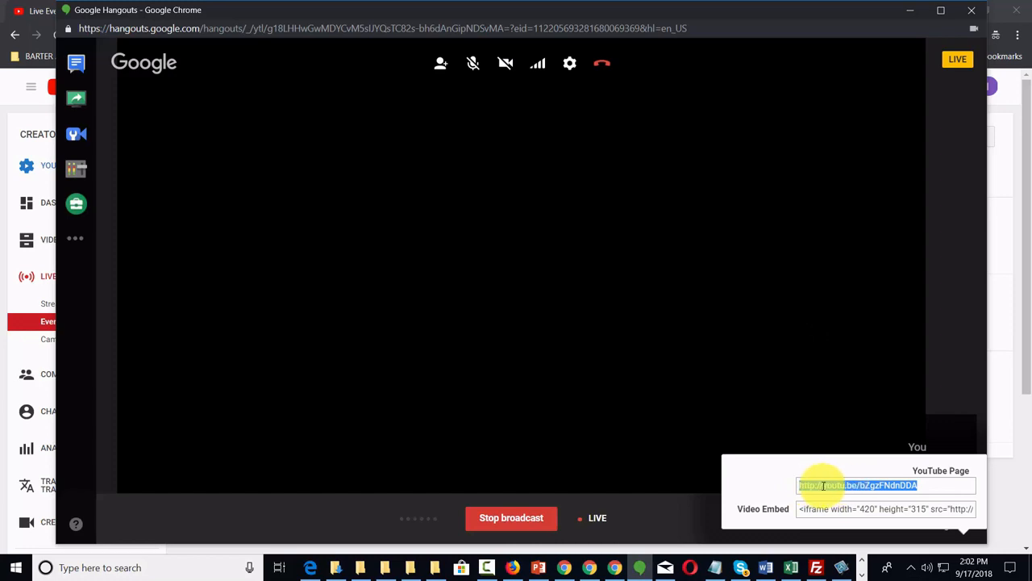
Reopen the Video Tutorial broadcast's links in the Hangouts window and select the YouTube page URL.
left_click(964, 532)
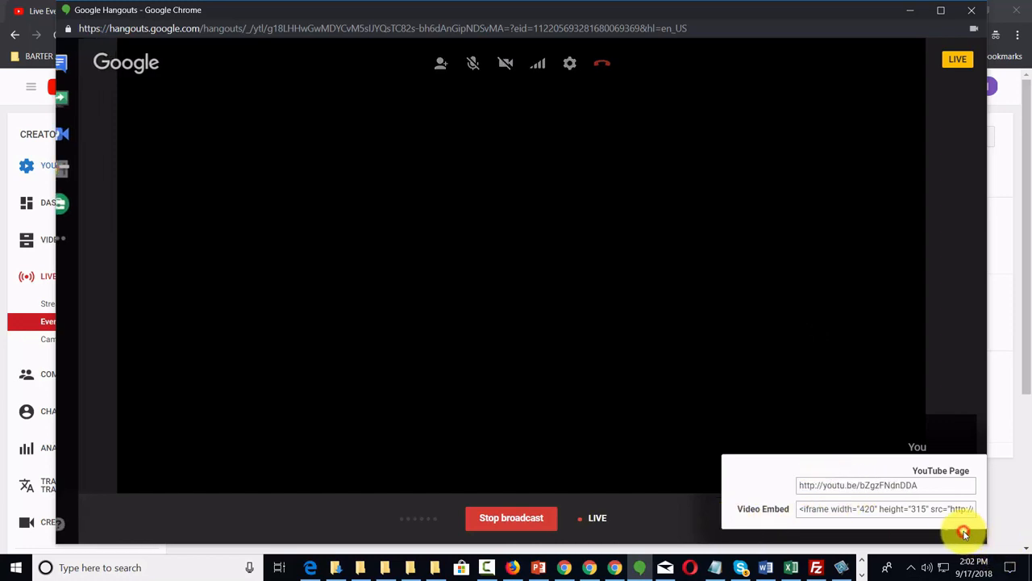
left_click(686, 507)
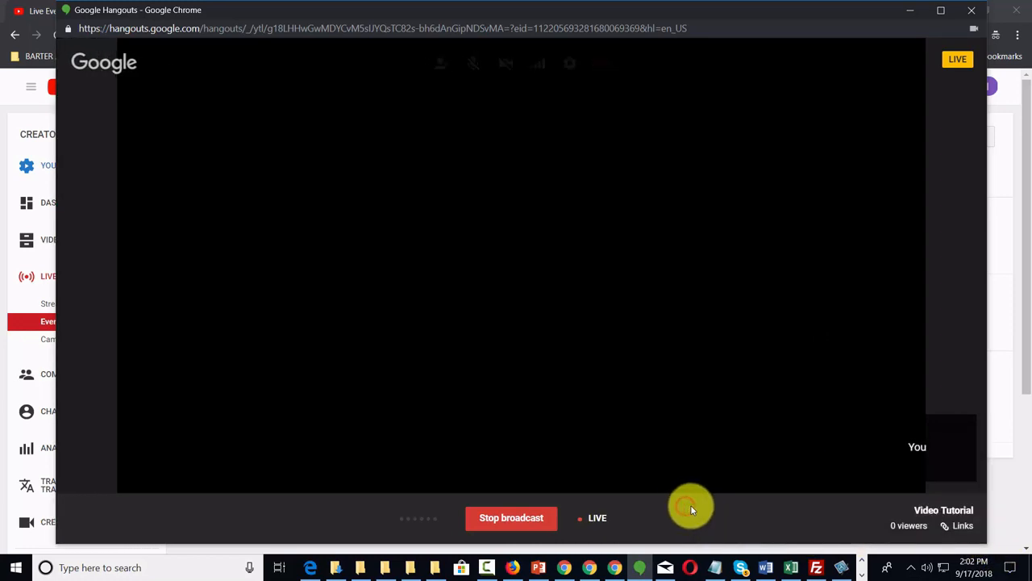
left_click(960, 525)
left_click_drag(945, 484, 821, 490)
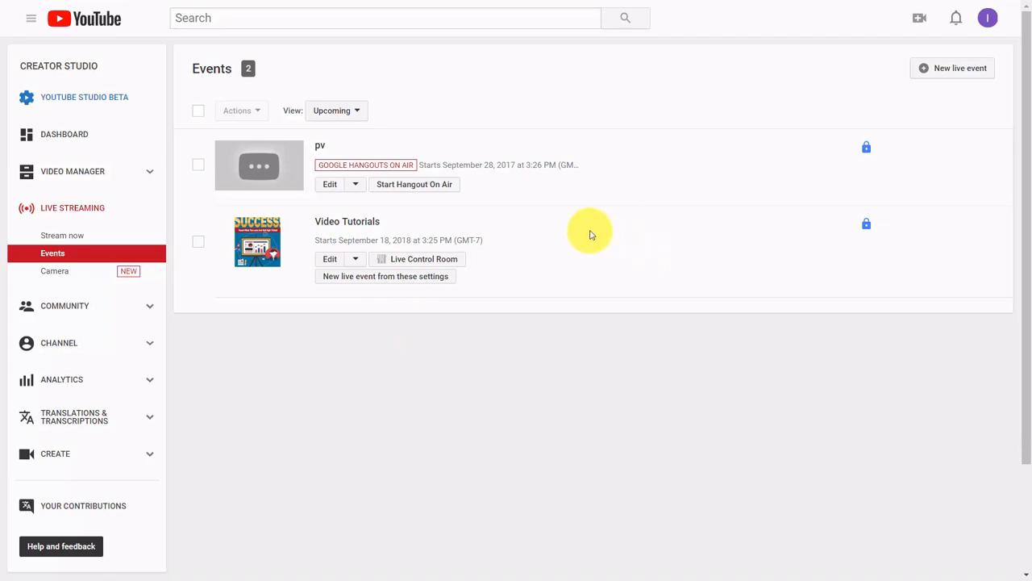
Start the Hangout On Air for the pv event and confirm broadcasting it on YouTube.
left_click(401, 277)
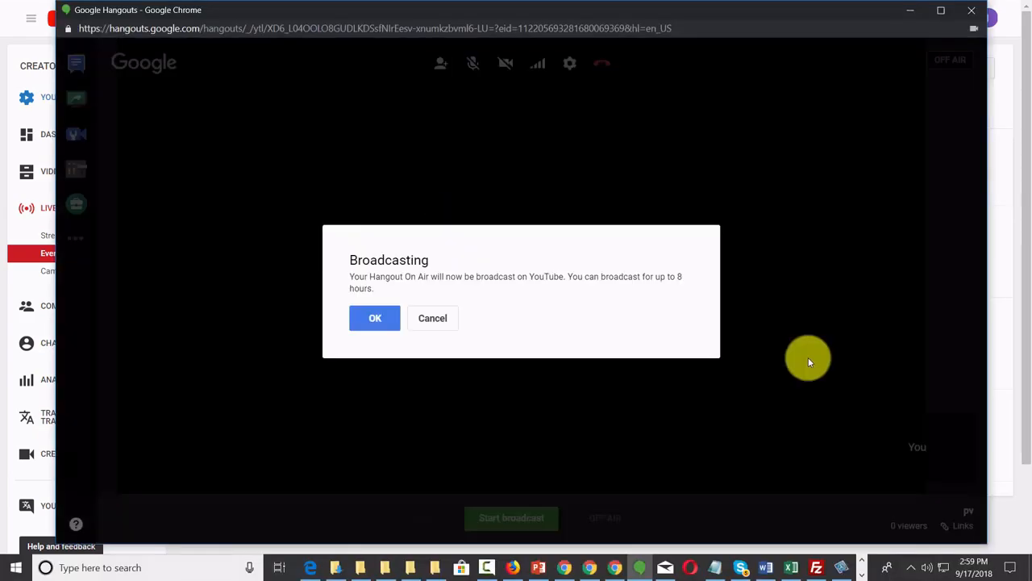
left_click(376, 318)
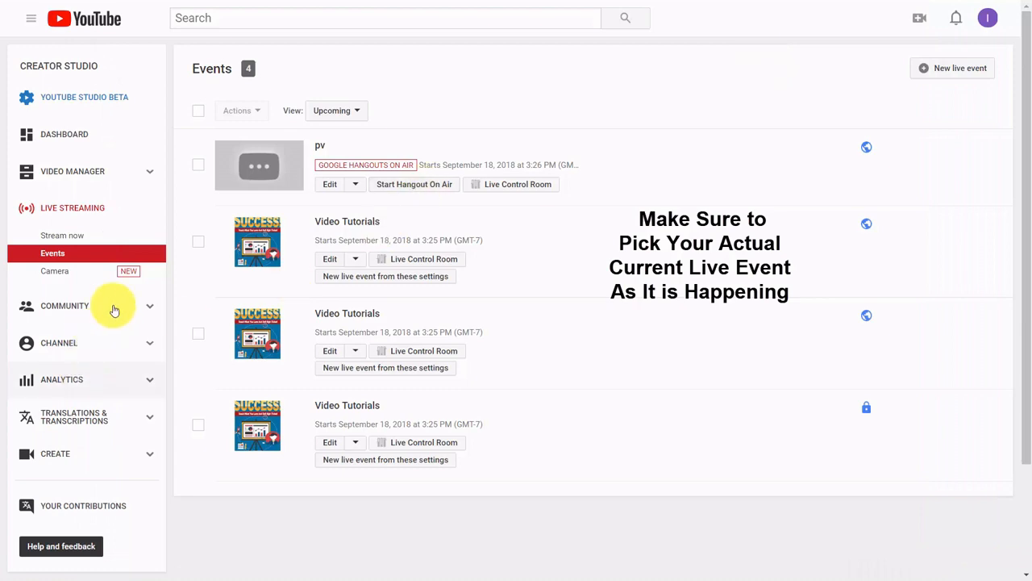
Open the pv live event's settings from the Creator Studio events list and view it on its watch page.
left_click(326, 185)
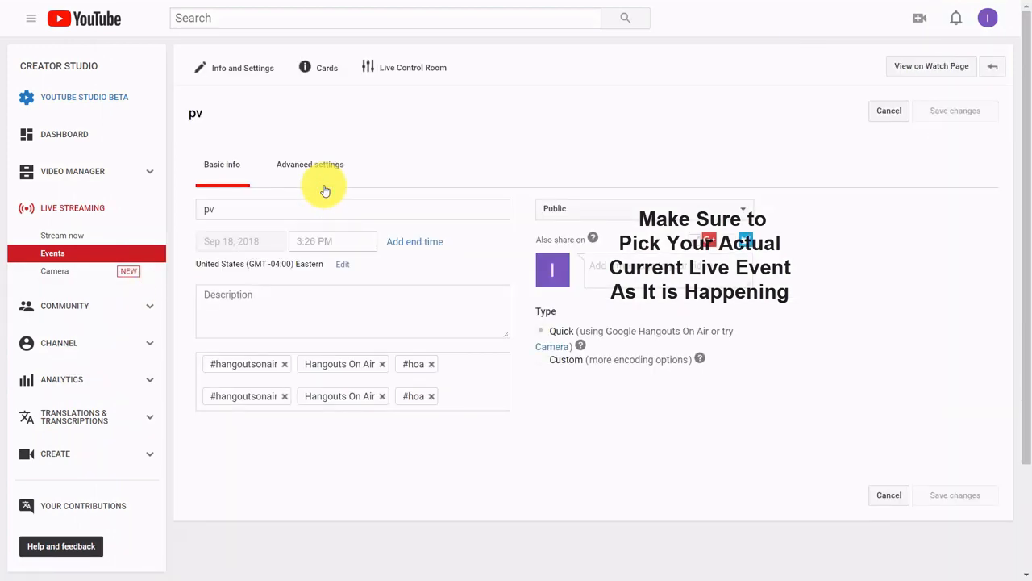
left_click(928, 69)
mouse_move(201, 286)
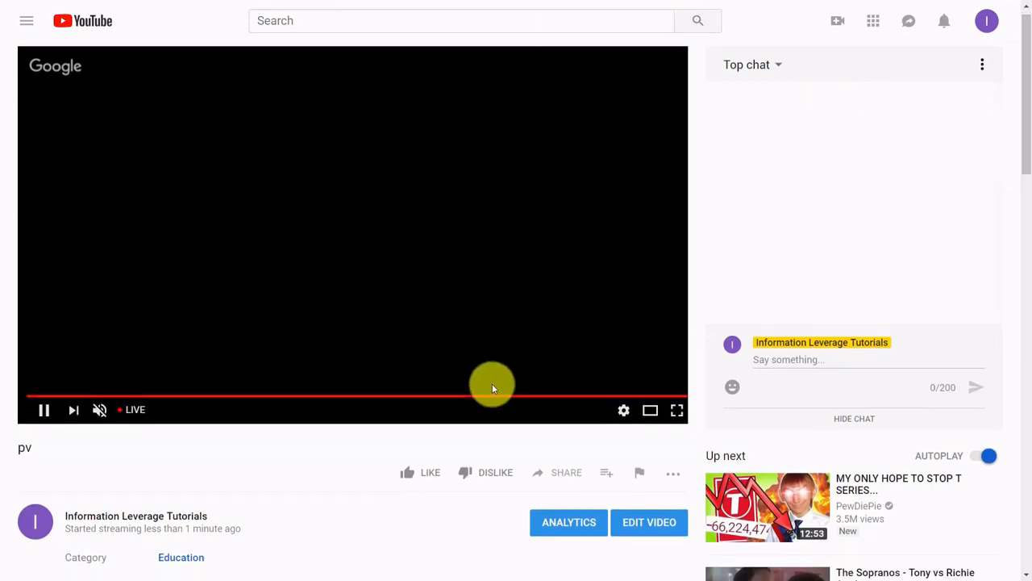
Copy the pv stream's embed code with suggested videos and player controls turned off.
left_click(557, 419)
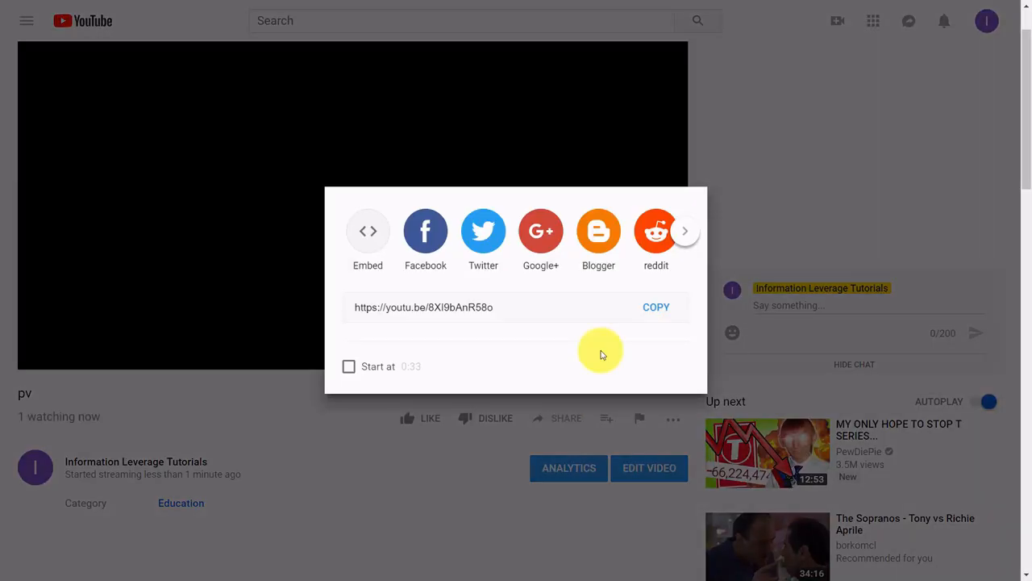
left_click(362, 234)
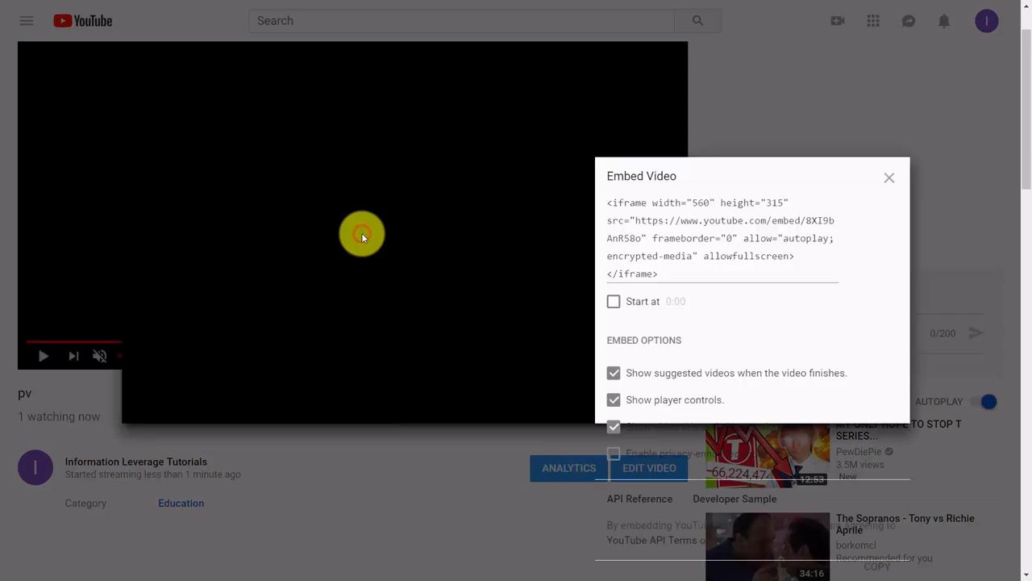
left_click(613, 372)
left_click(614, 399)
left_click(703, 284)
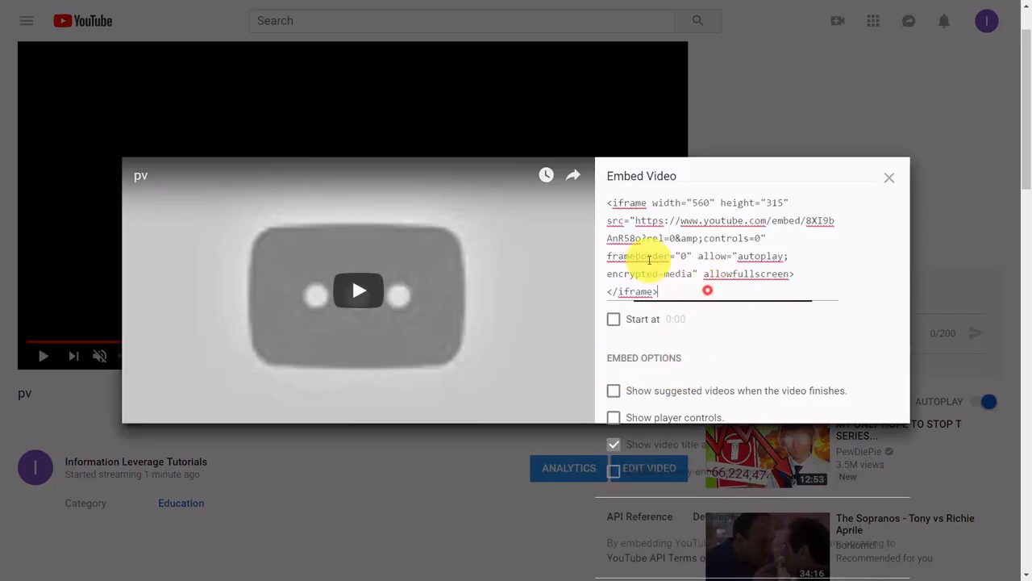
right_click(607, 214)
left_click(645, 258)
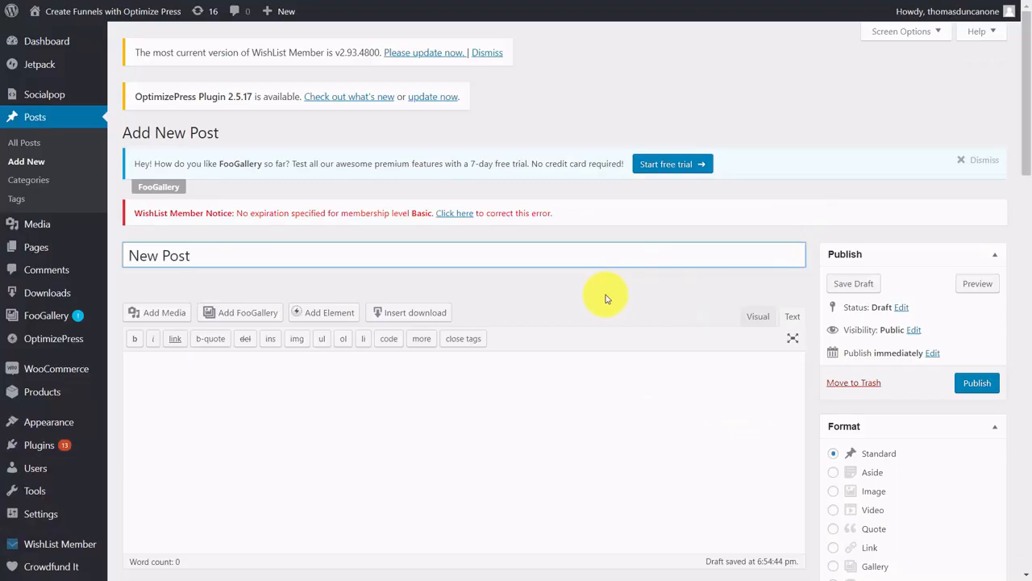
In WordPress, insert the copied iframe code wrapped in center tags into the text of New Post and publish it.
scroll(463, 199, "down", 2)
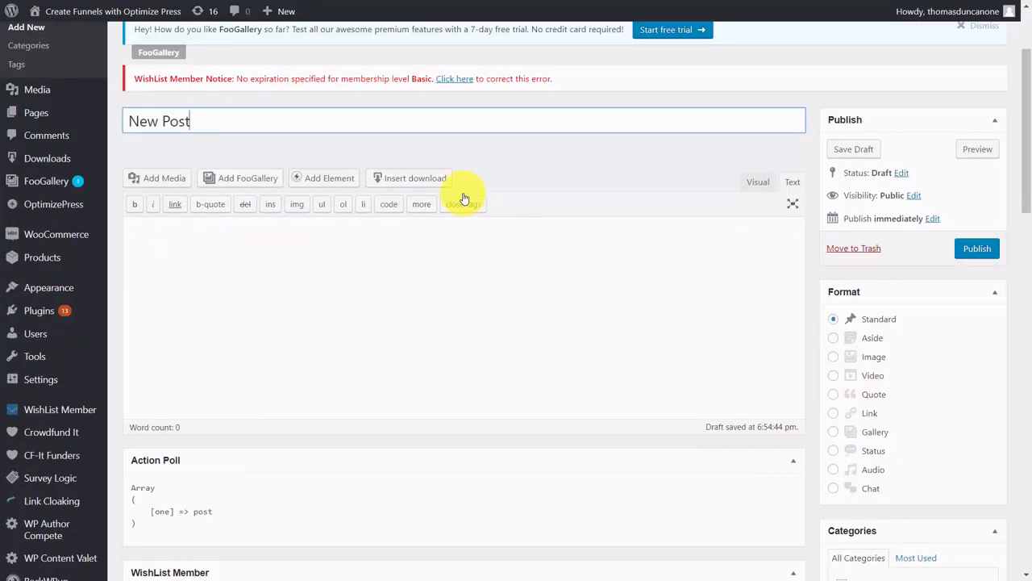
left_click(249, 238)
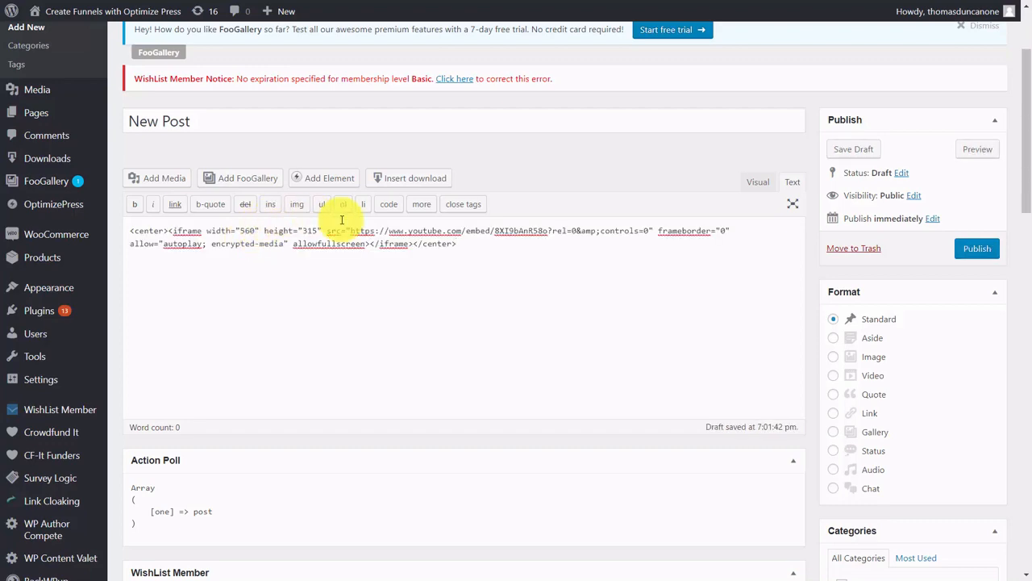
left_click(958, 251)
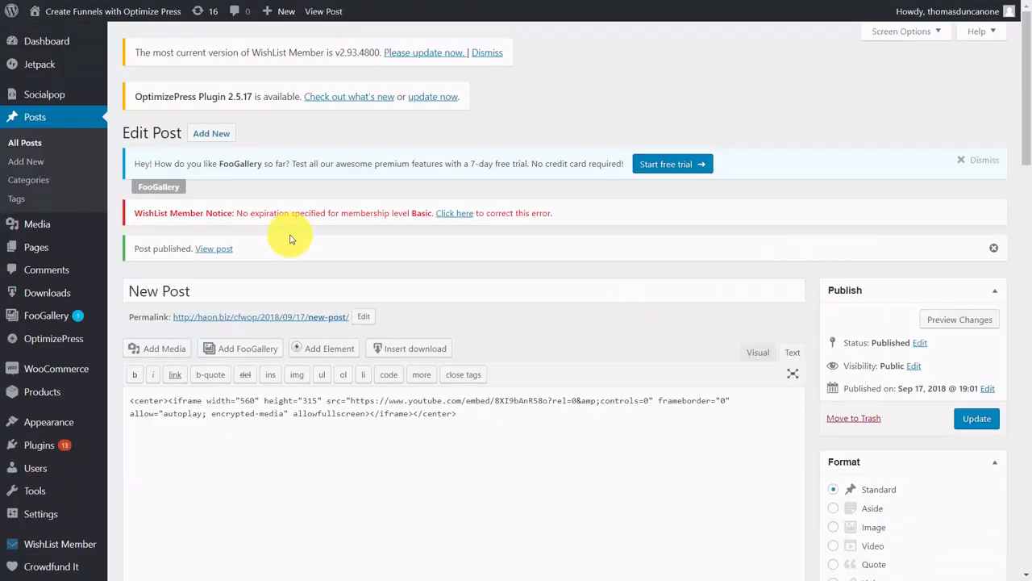
View the published New Post on the site and play the embedded pv video.
left_click(220, 250)
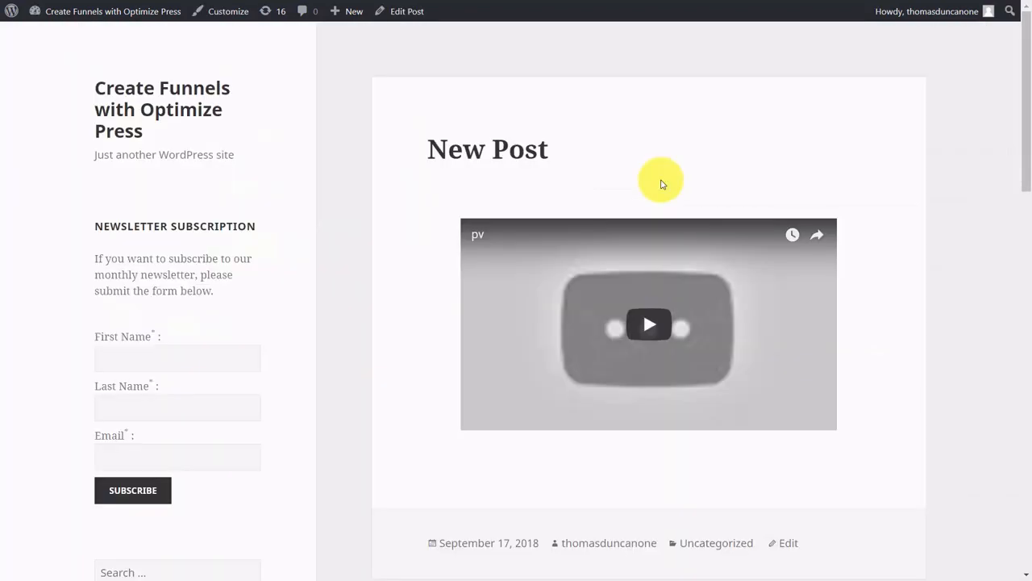
left_click(648, 330)
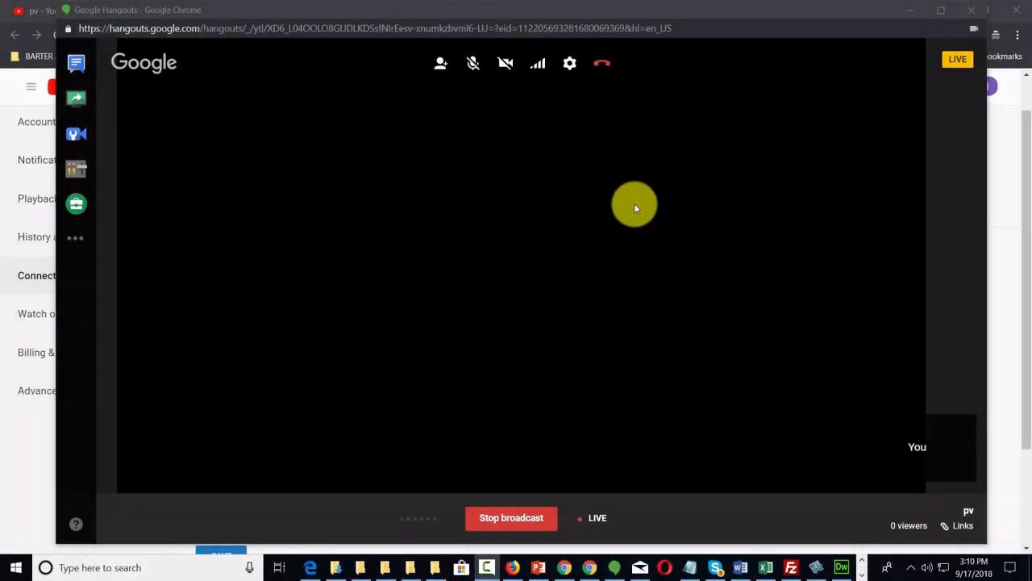
Copy the pv broadcast's YouTube page link from the Hangouts window.
left_click(961, 528)
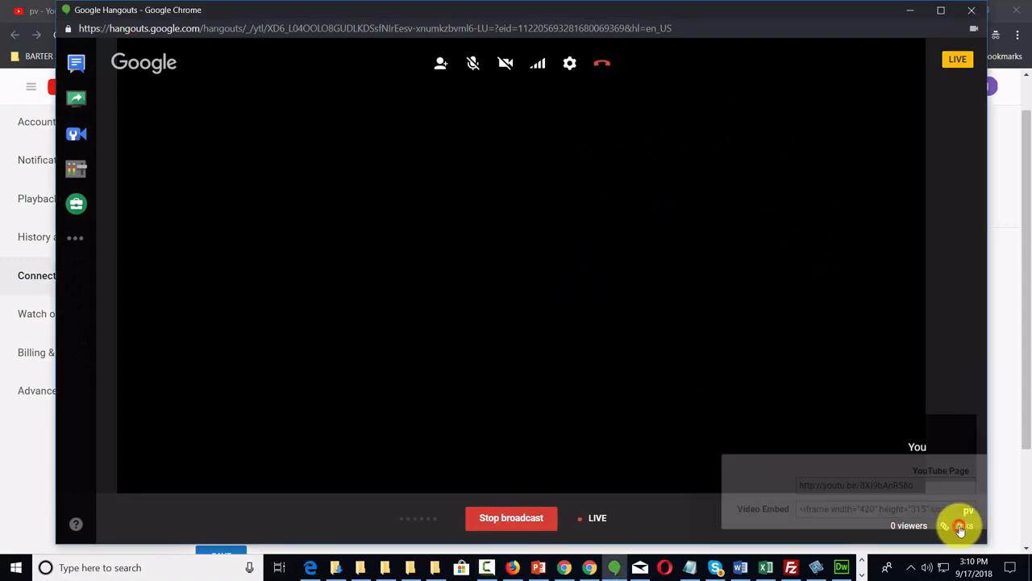
left_click_drag(927, 487, 783, 490)
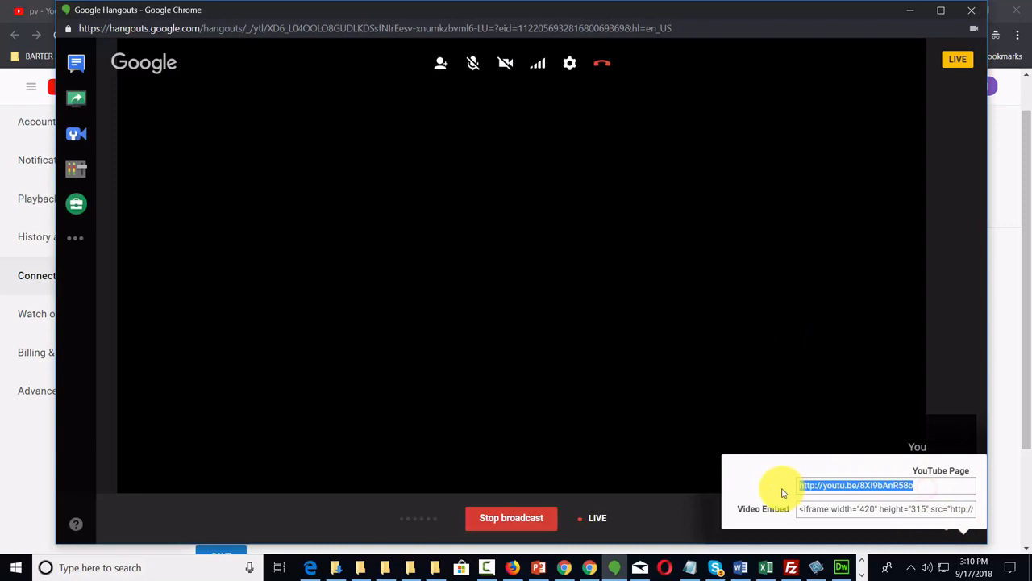
right_click(809, 488)
left_click(831, 422)
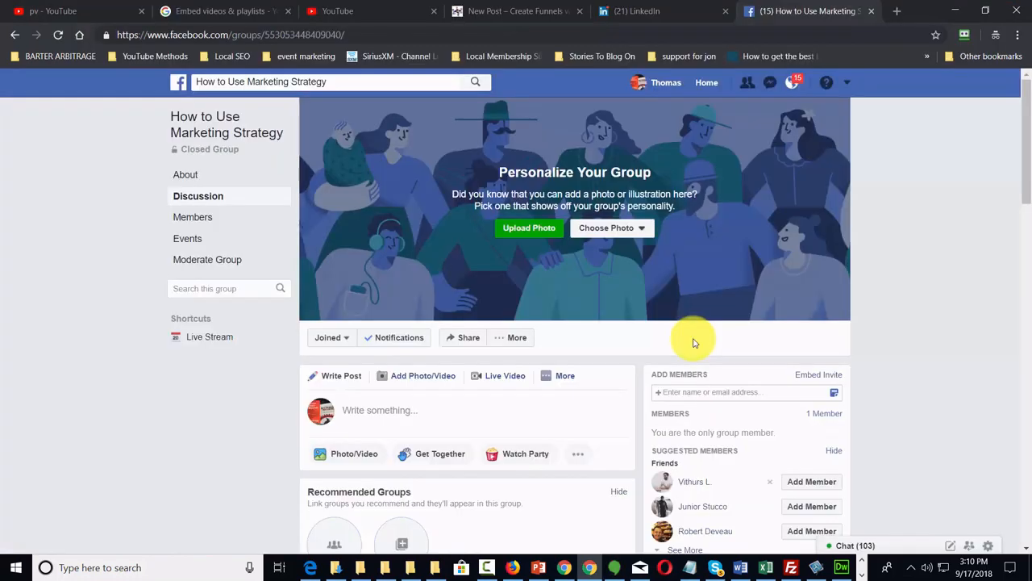
Create a Live Event Stream event for September 20 at 3:10 PM in the How to Use Marketing Strategy Facebook group.
key("F11")
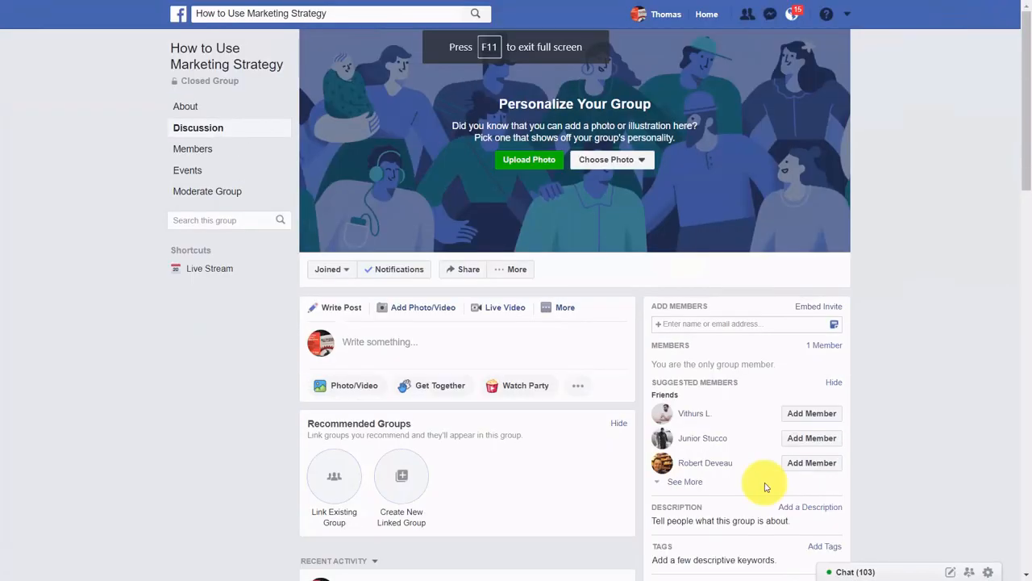
left_click(564, 309)
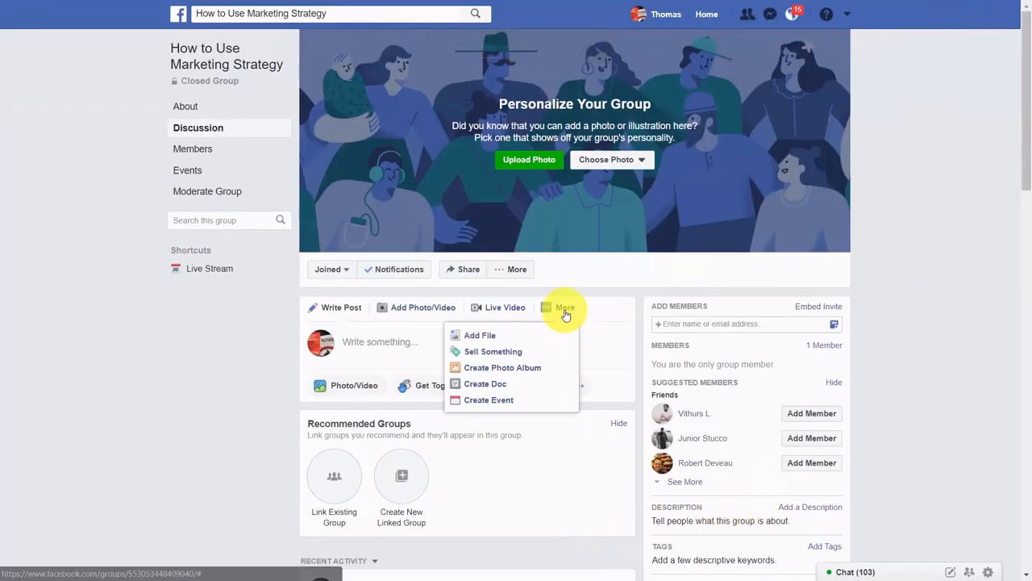
left_click(490, 399)
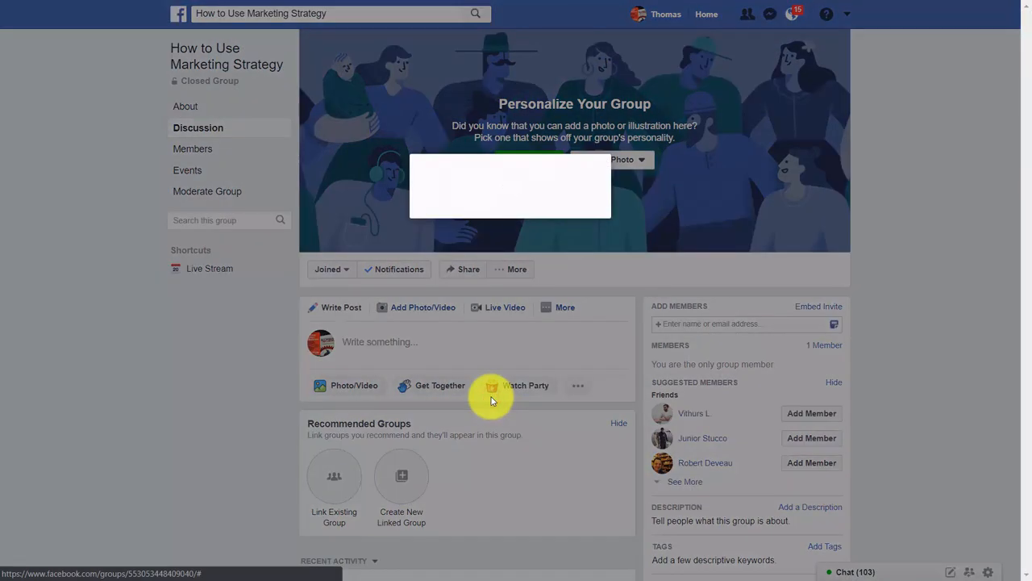
left_click(669, 489)
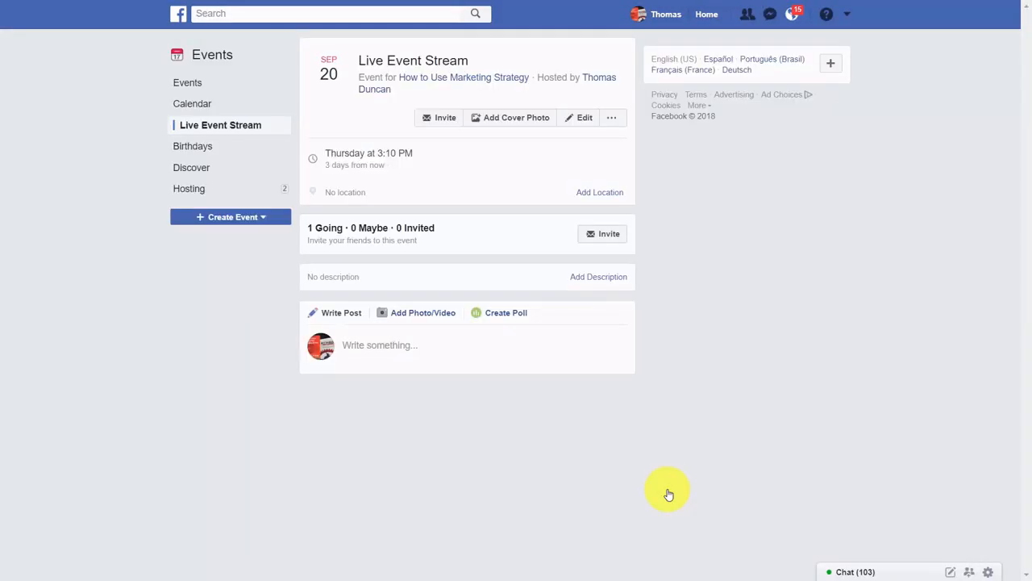
Return to the group's discussion and post the copied YouTube link as a comment on the Live Event Stream event.
left_click(454, 79)
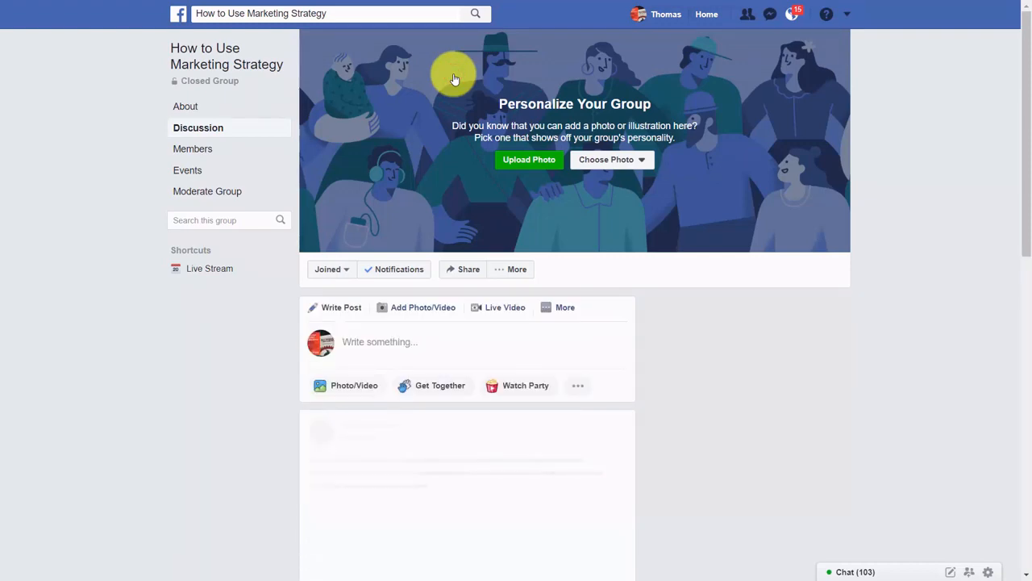
scroll(502, 180, "down", 3)
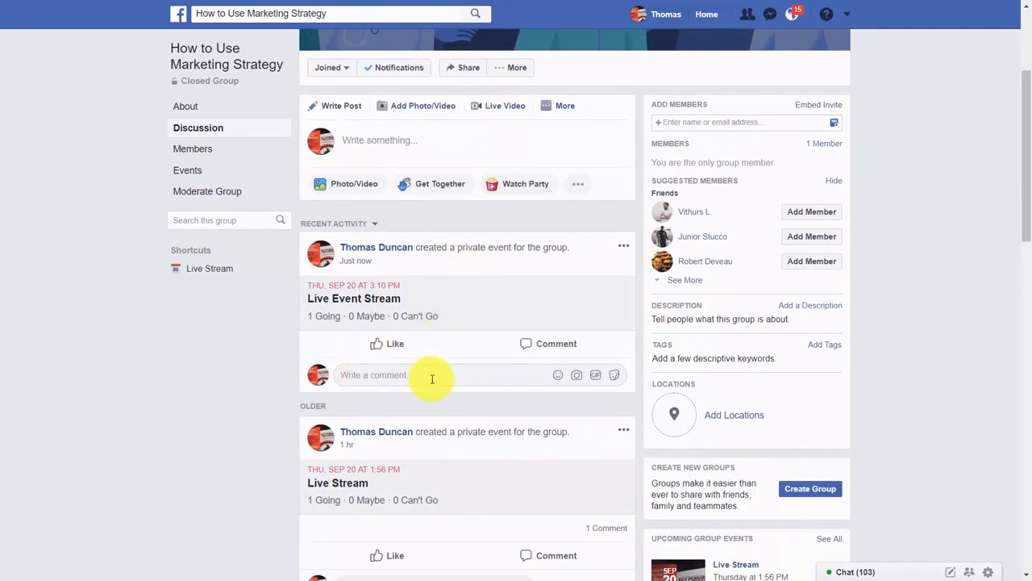
right_click(390, 375)
left_click(425, 276)
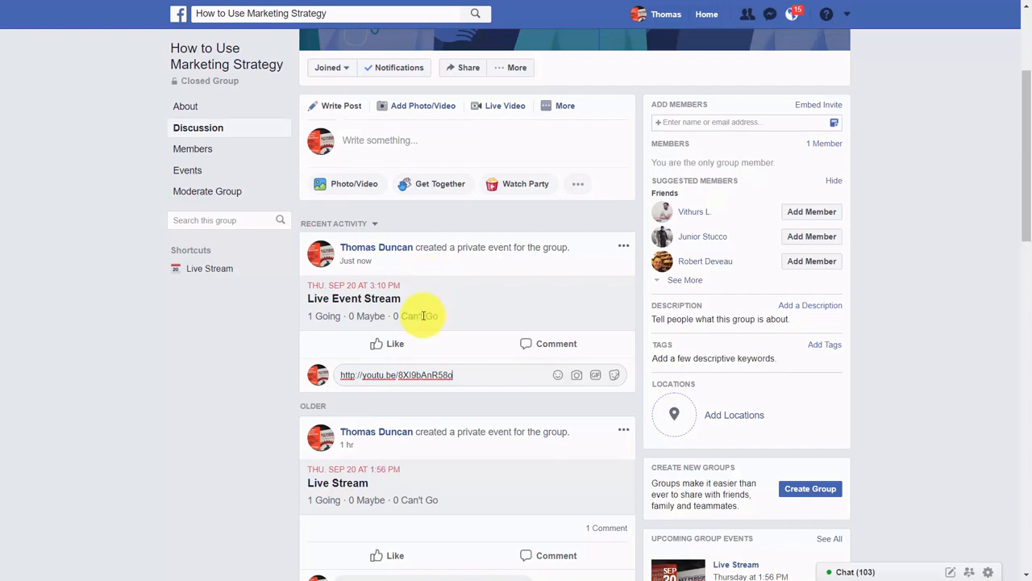
key("Return")
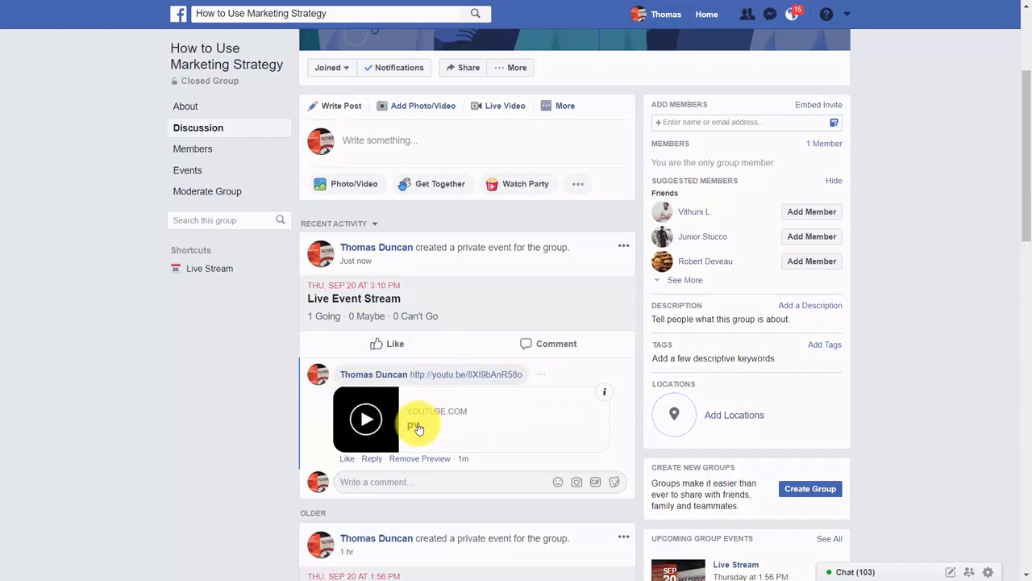
Play the pv stream from the link preview in the event's comment.
left_click(369, 420)
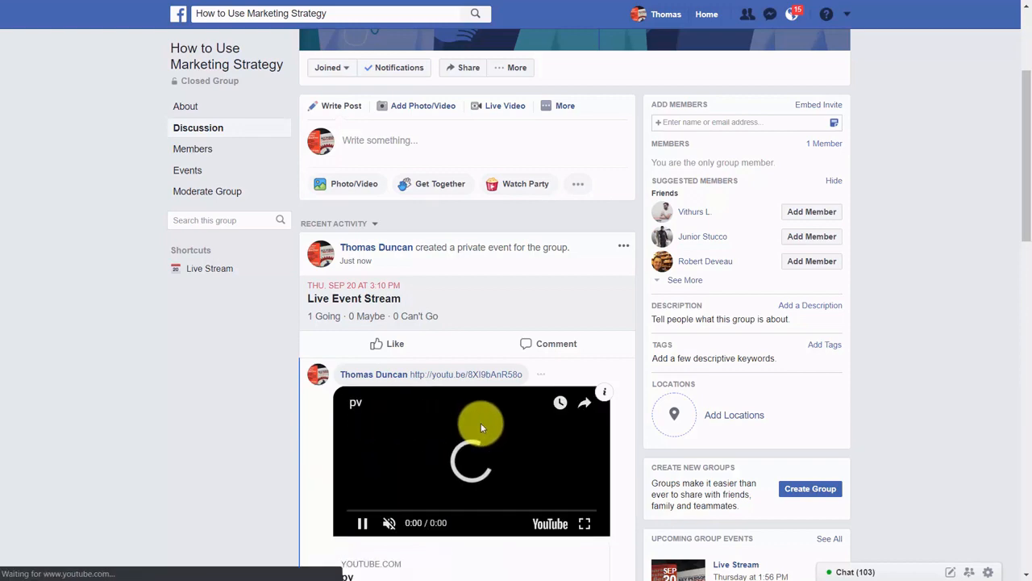
scroll(476, 422, "down", 1)
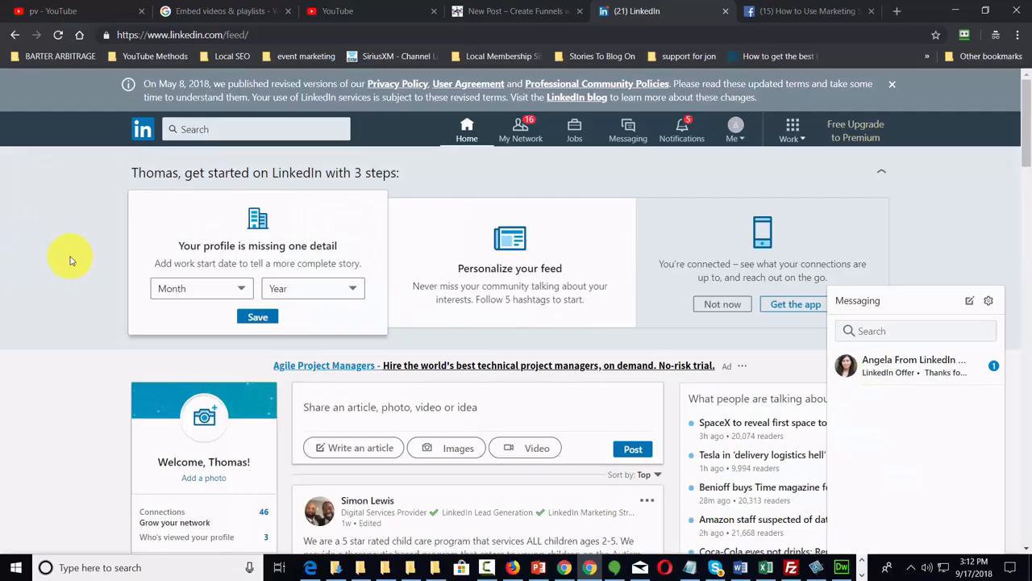
Examine the post sharing box and feed on the LinkedIn home page.
scroll(454, 395, "down", 1)
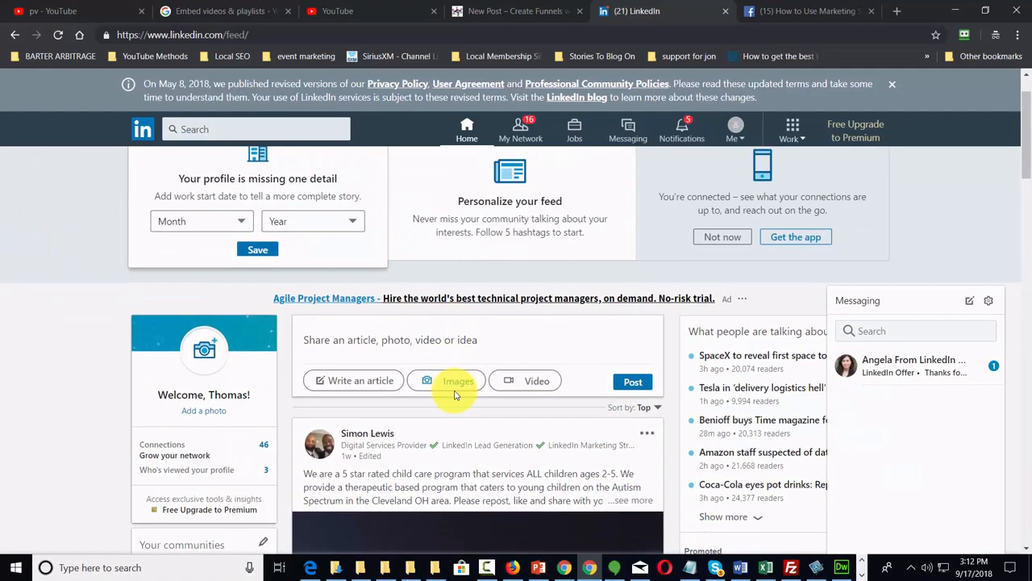
scroll(460, 392, "down", 1)
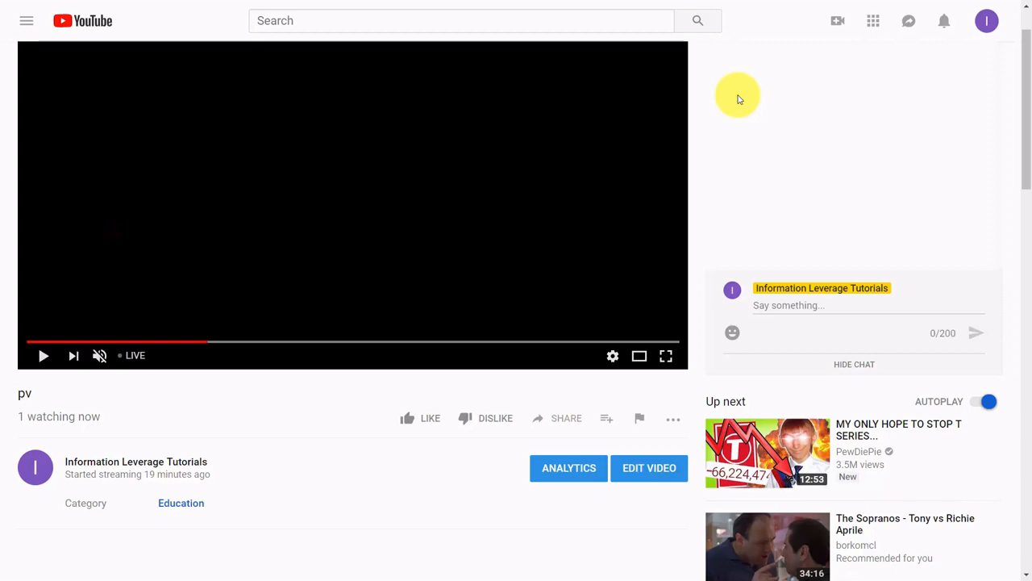
Open the Video Manager in YouTube's Creator Studio and download the Test Now video as an MP4 file.
left_click(986, 22)
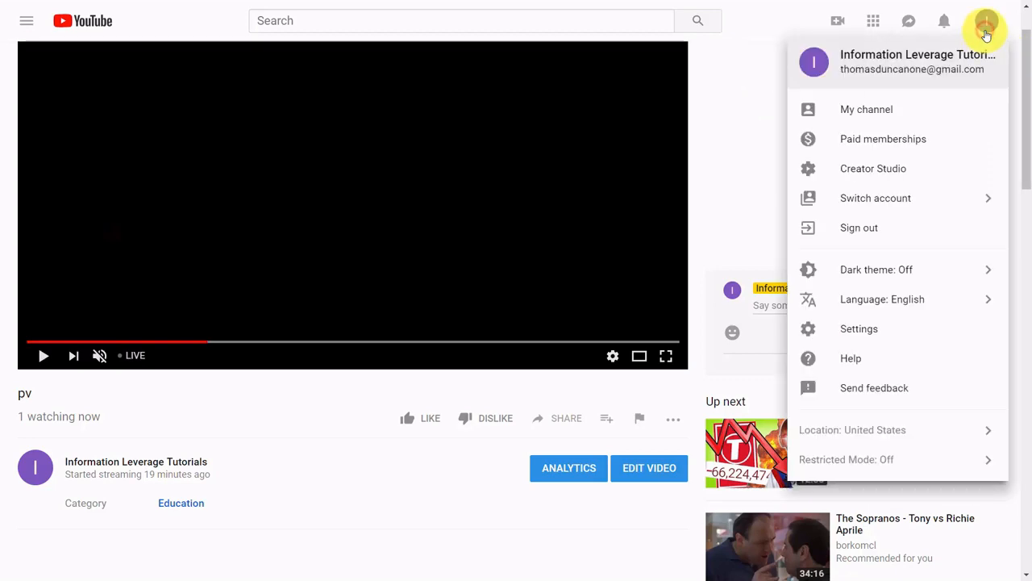
left_click(871, 169)
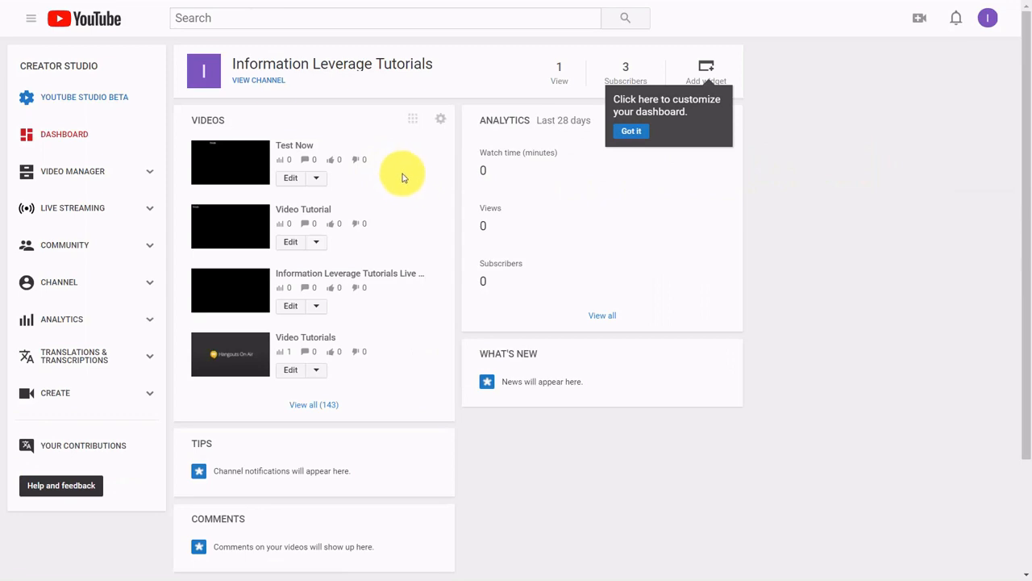
left_click(71, 173)
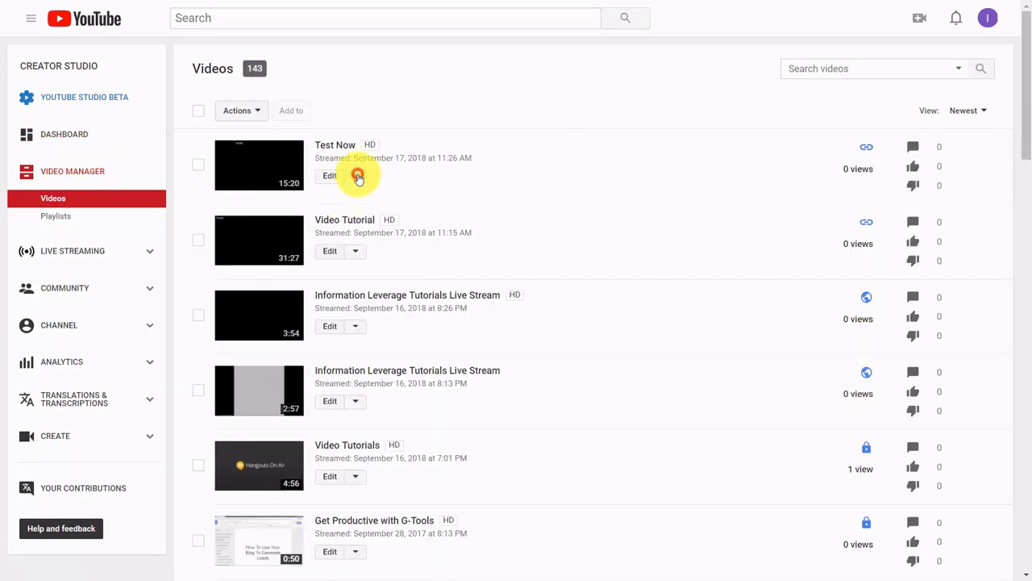
left_click(357, 176)
left_click(689, 111)
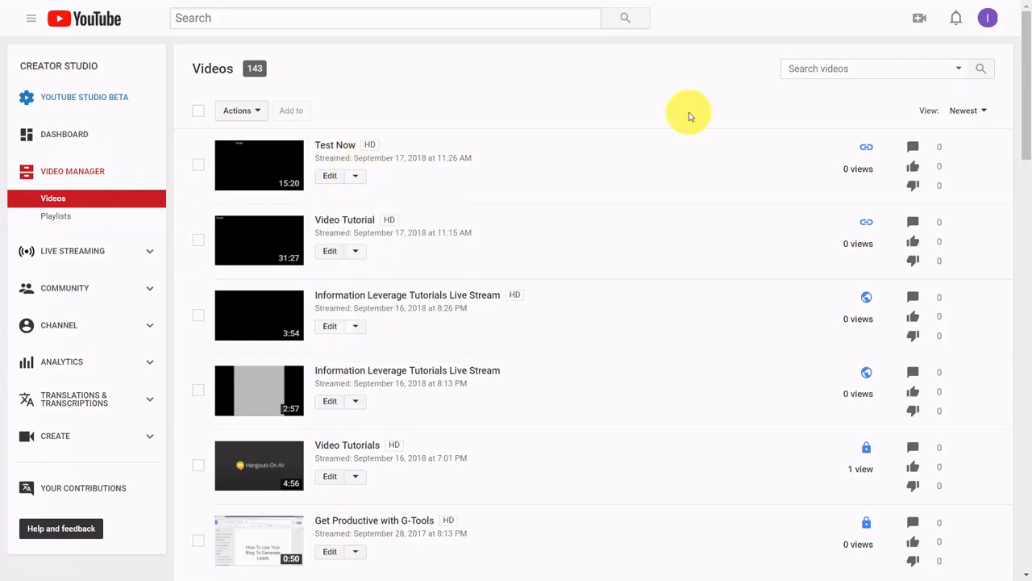
left_click(358, 177)
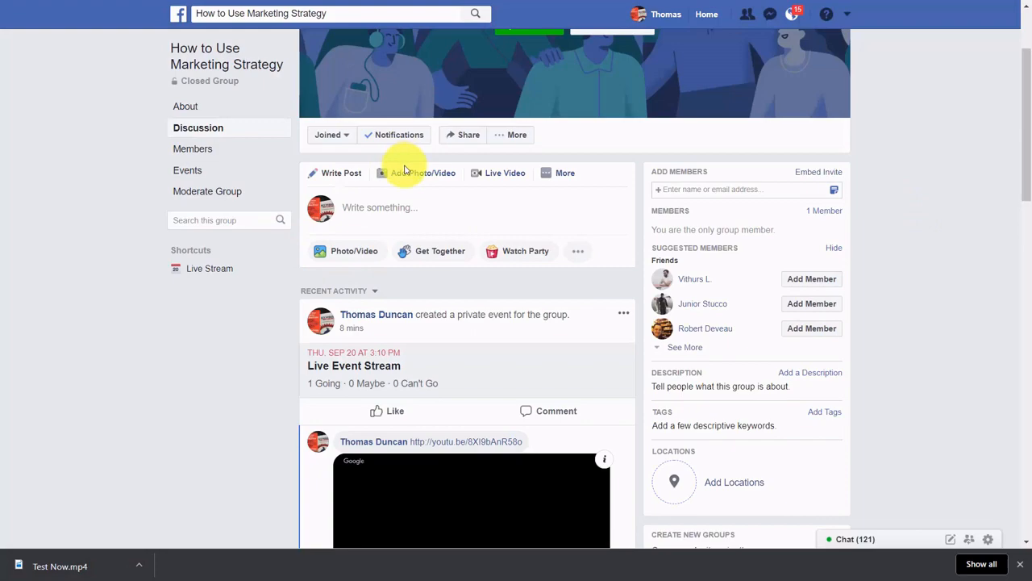
Switch to the How to Use Marketing Strategy Facebook group, upload the 1:37 video and post it.
left_click(418, 177)
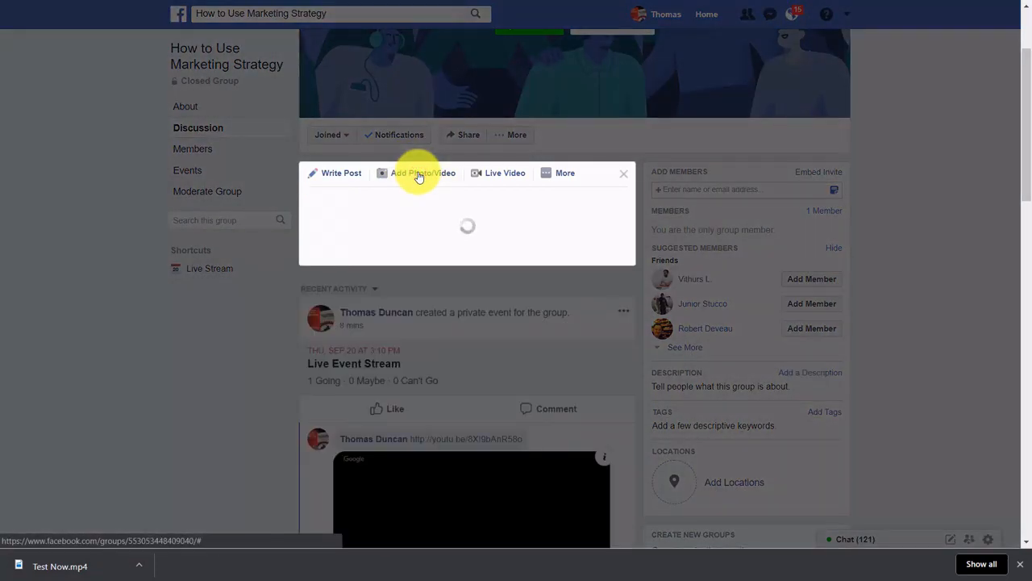
left_click(404, 232)
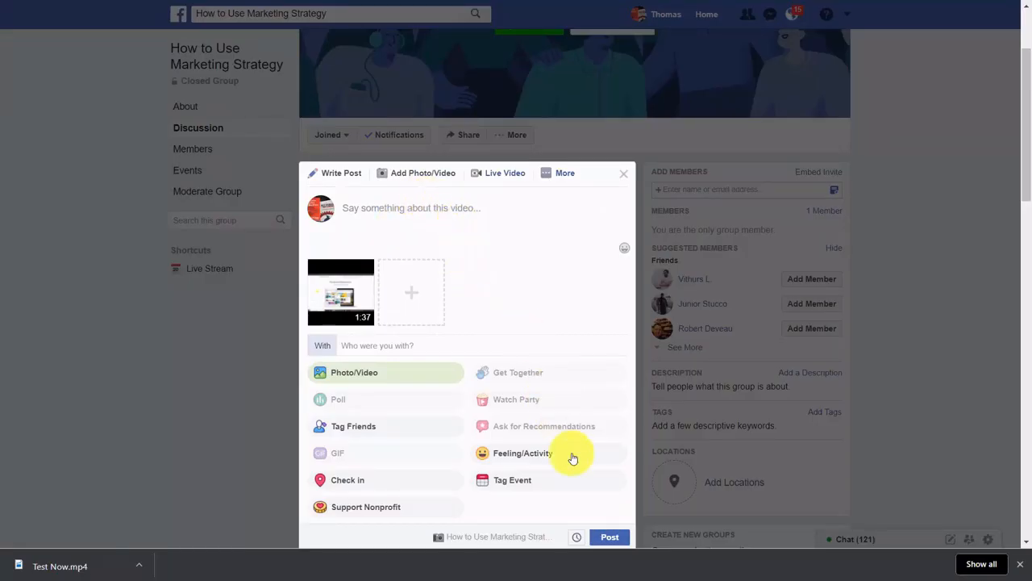
left_click(609, 537)
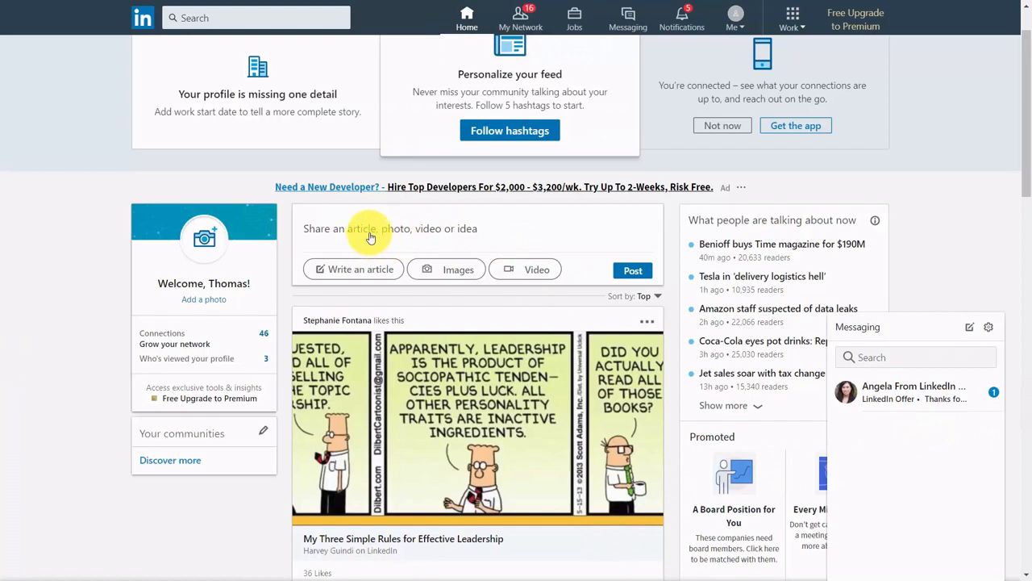
Switch to LinkedIn and add the video file 1 - Overview.mp4 to a new post.
left_click(519, 274)
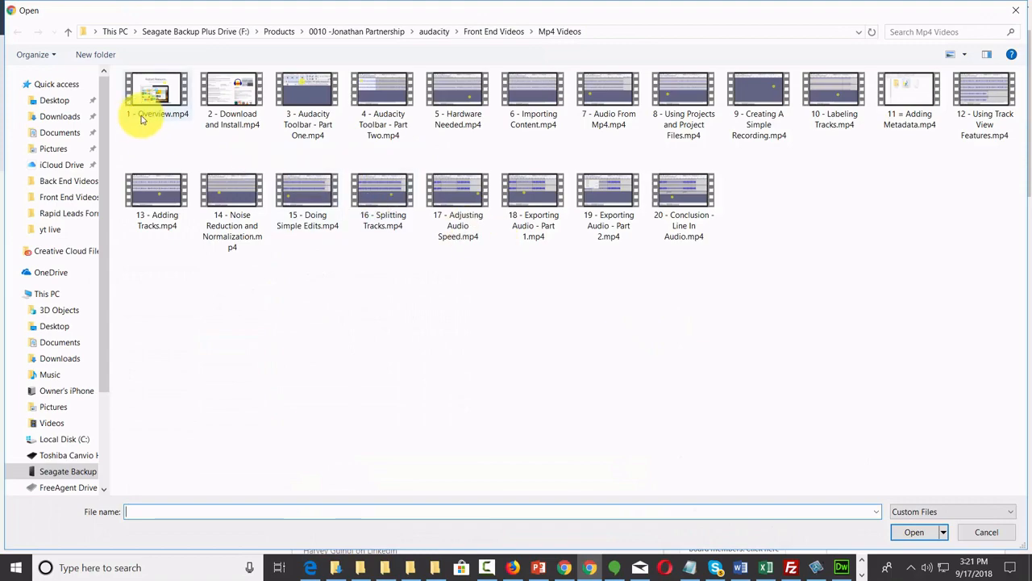
left_click(149, 115)
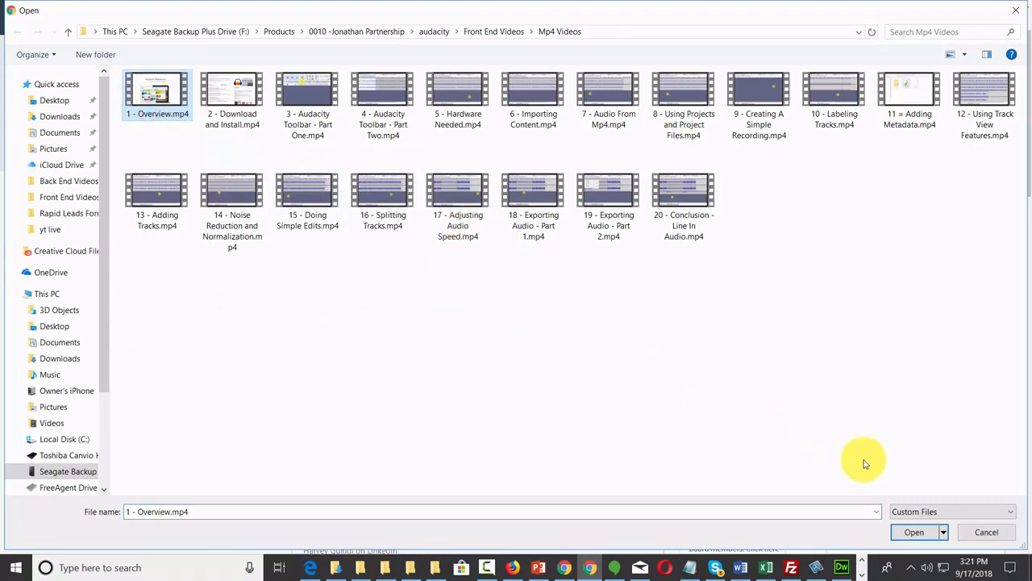
left_click(912, 533)
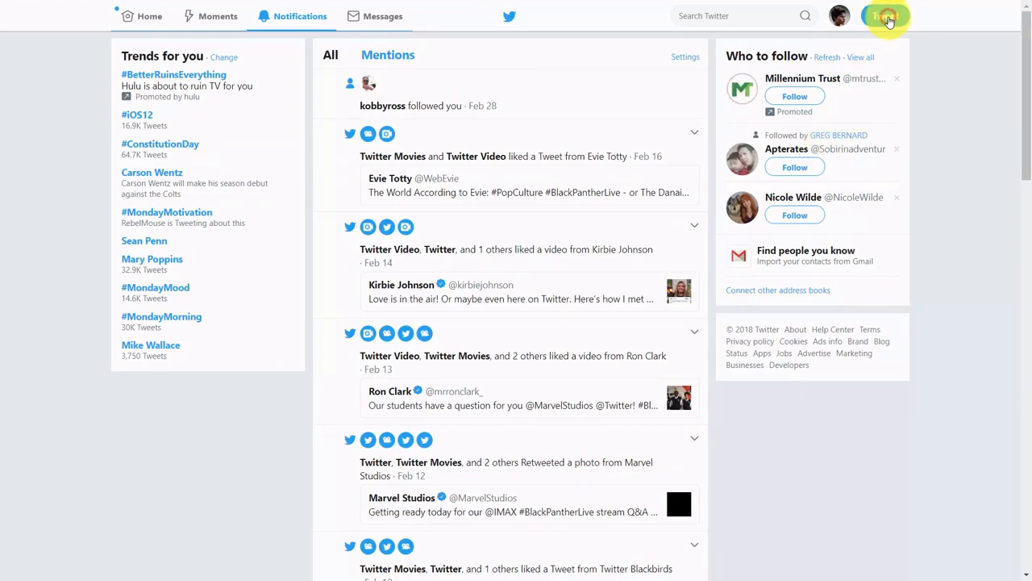
Switch to Twitter, attach 1 - Overview.mp4 to a new tweet and accept a 45-second trim of the video.
left_click(887, 17)
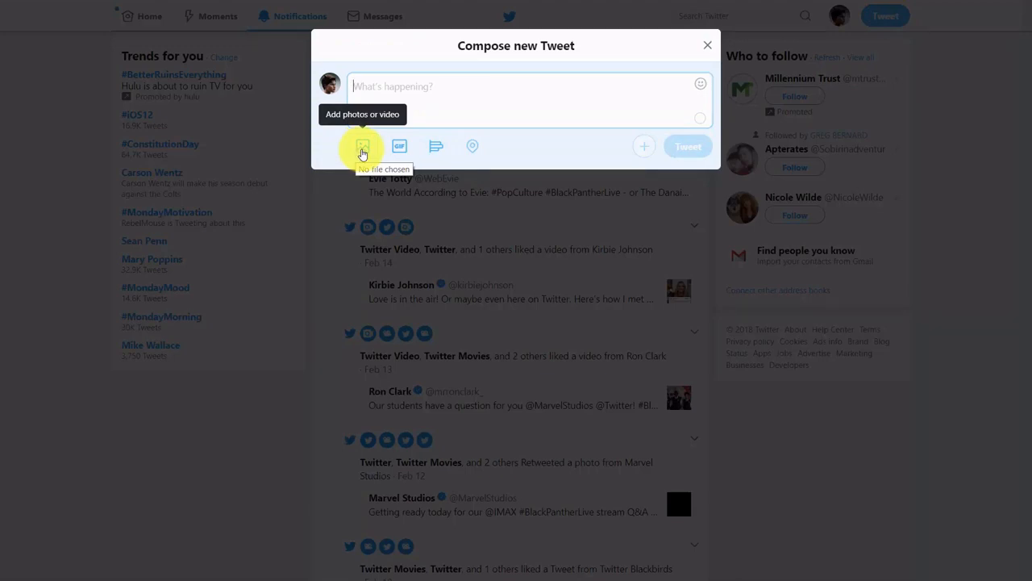
left_click(363, 150)
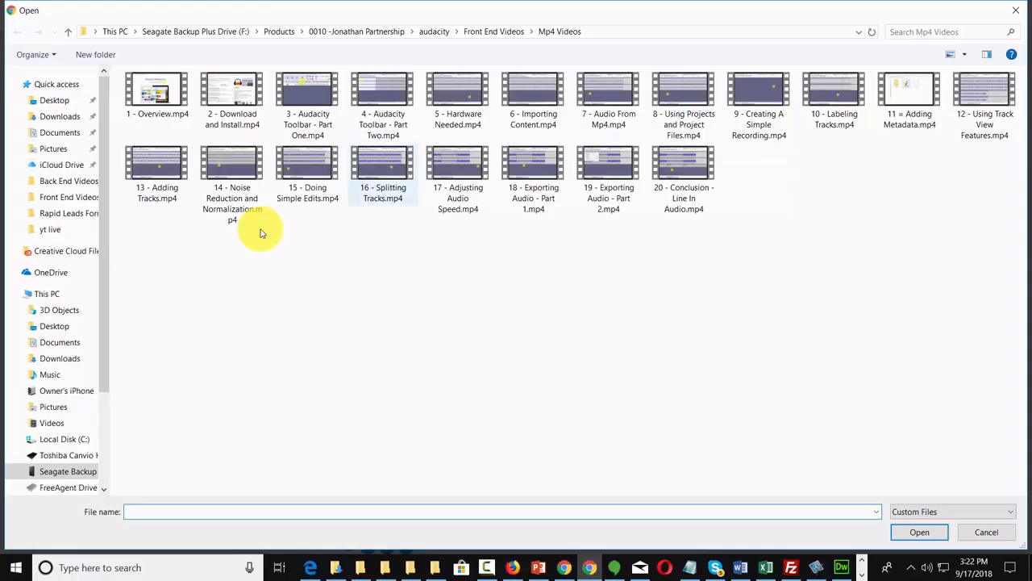
left_click(156, 92)
left_click(903, 532)
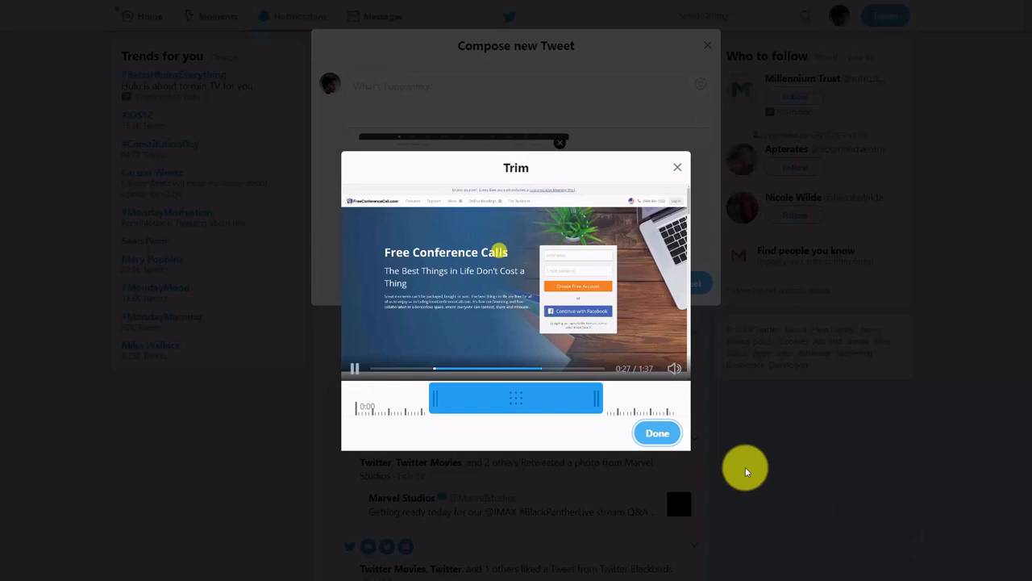
left_click(488, 384)
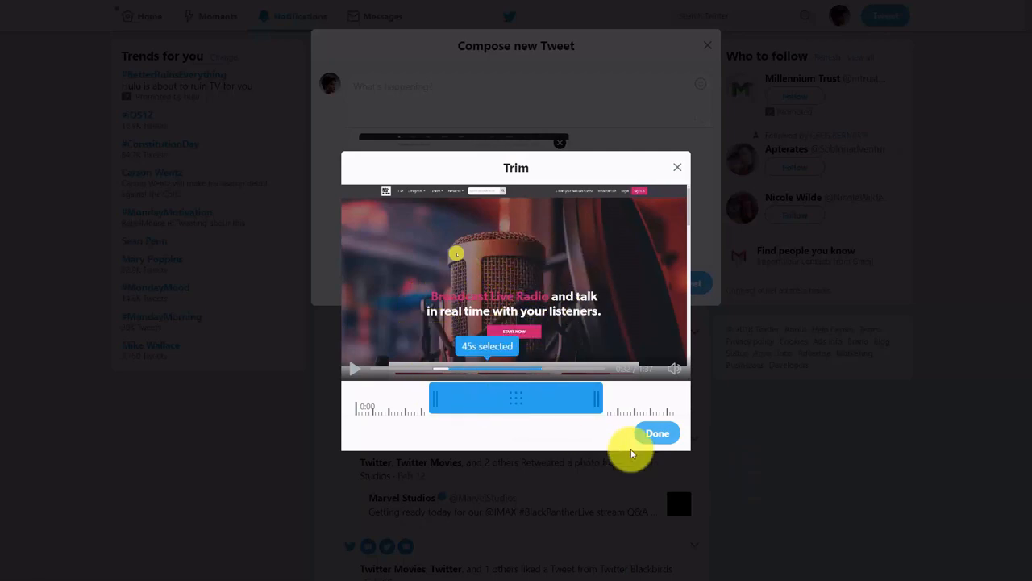
left_click(654, 435)
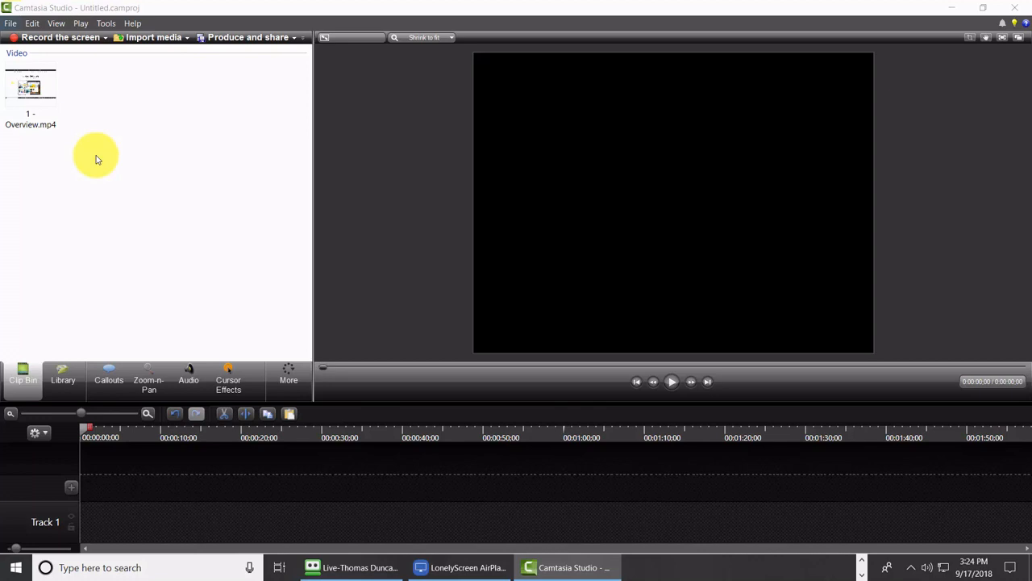
In Camtasia Studio, add 1 - Overview.mp4 to the timeline and cut away everything after 0:00:24:04.
right_click(29, 95)
left_click(63, 101)
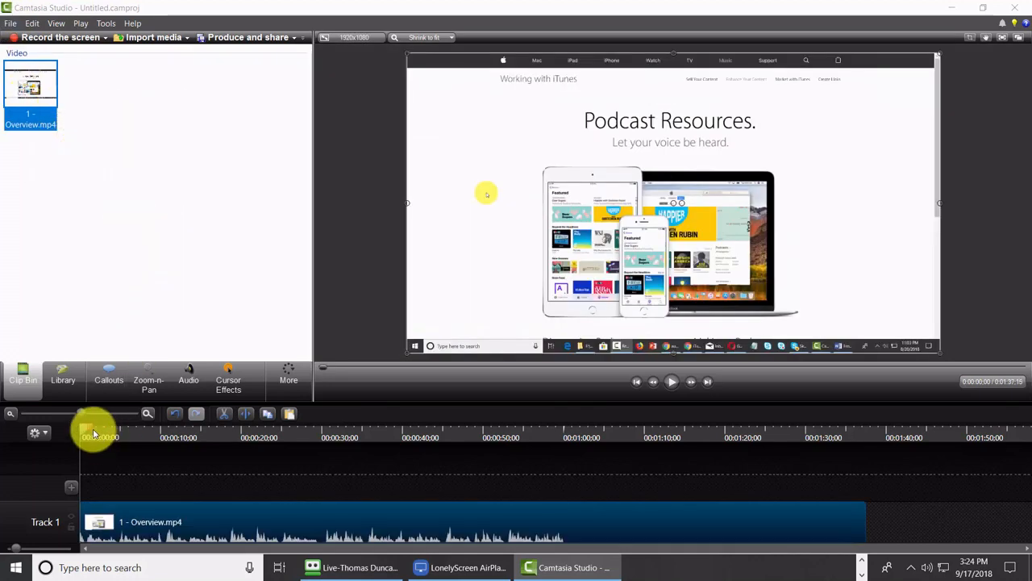
left_click(84, 424)
left_click_drag(83, 425, 275, 439)
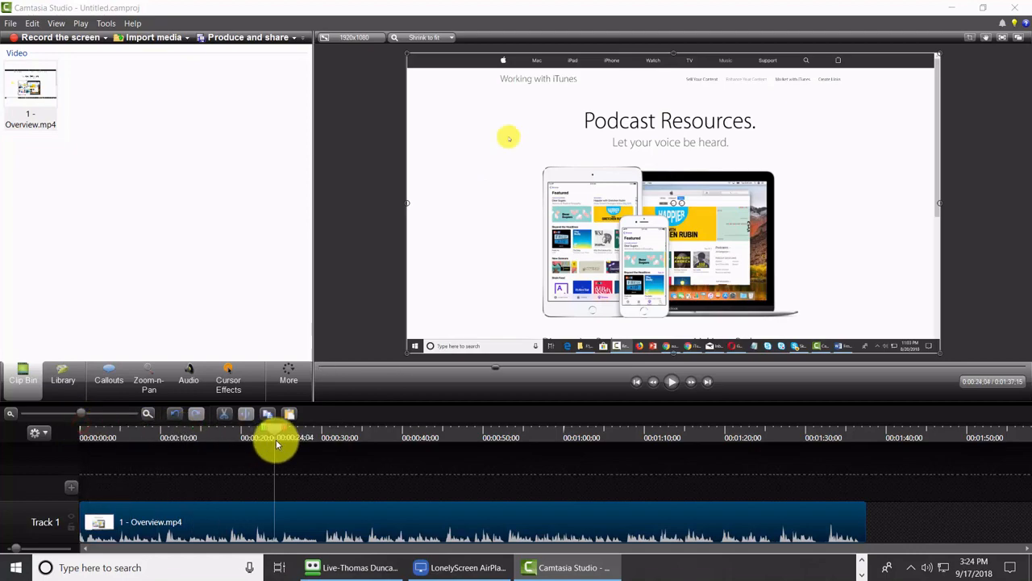
left_click(252, 413)
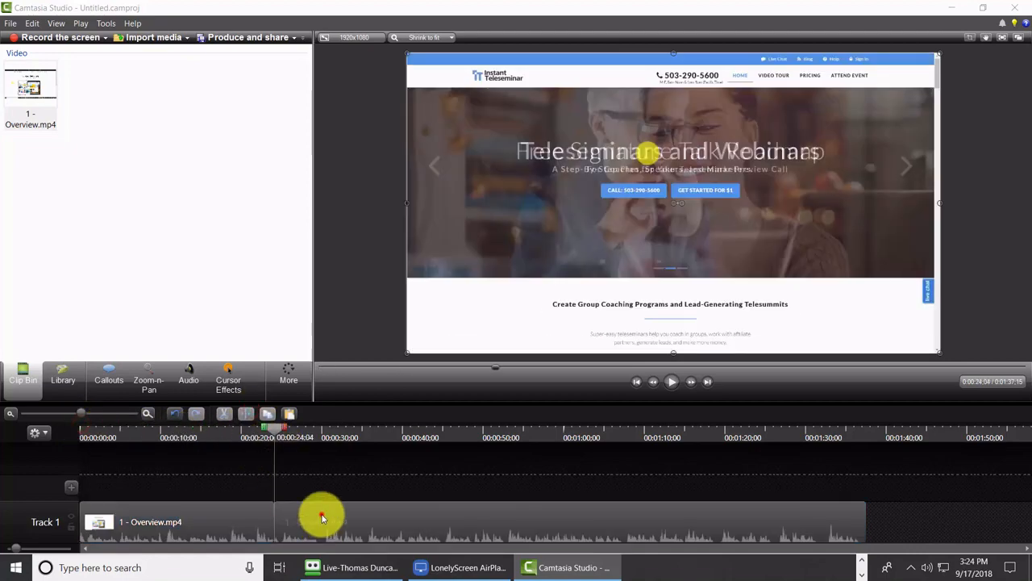
left_click(321, 518)
key("Delete")
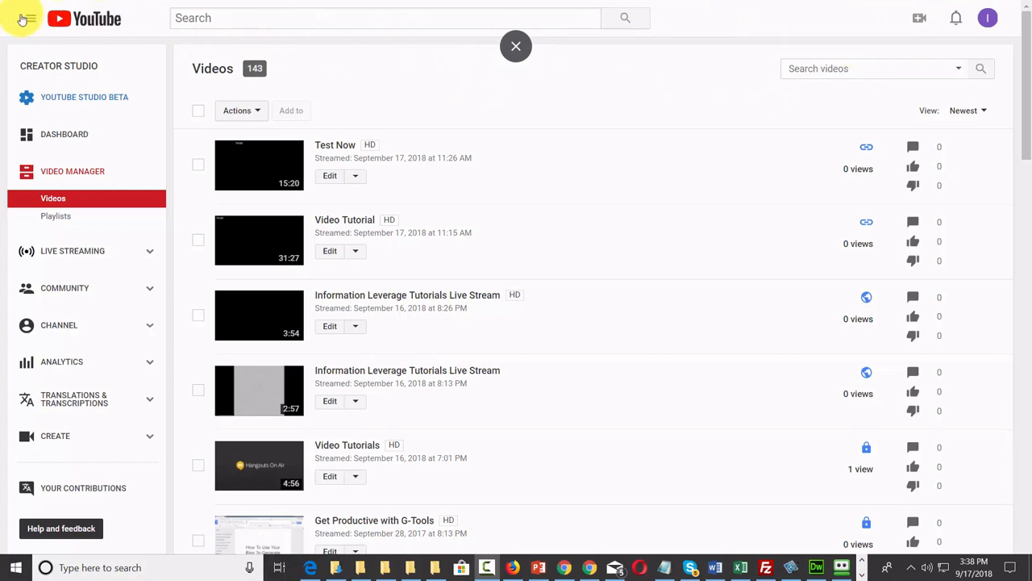
Switch to the YouTube channel page, upload the $10K Blueprint image as channel art and adjust its crop.
left_click(30, 20)
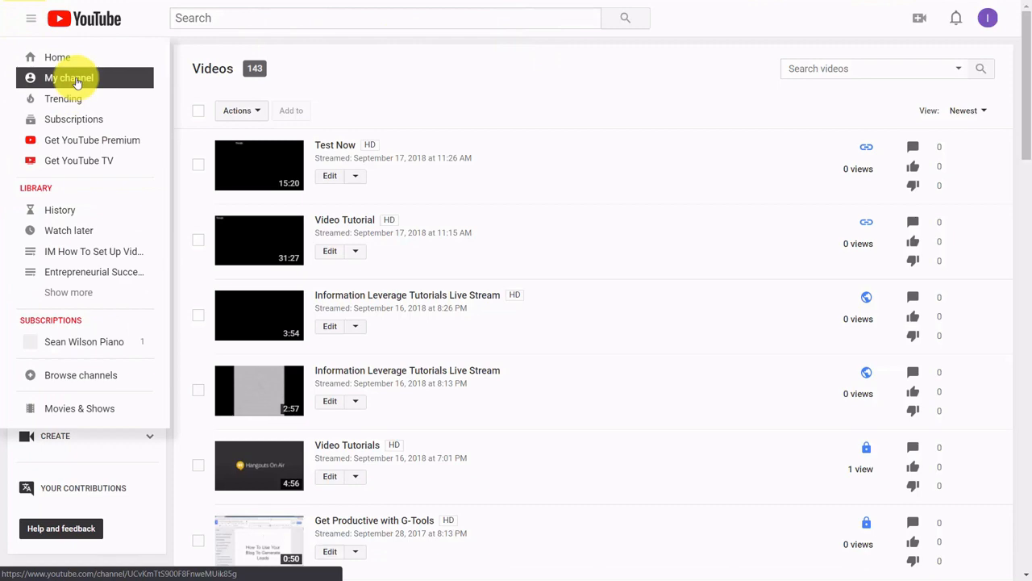
left_click(76, 81)
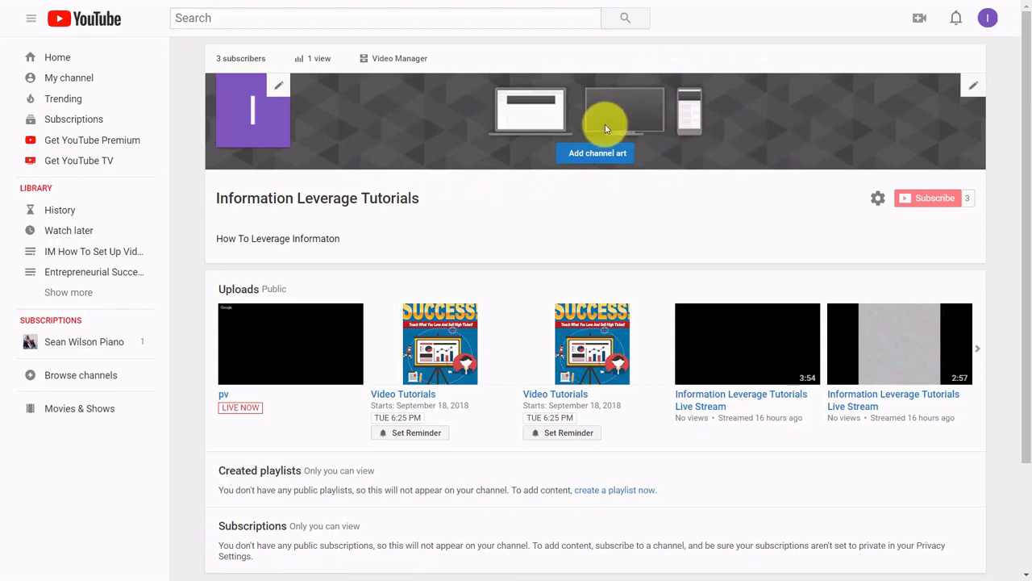
left_click(972, 89)
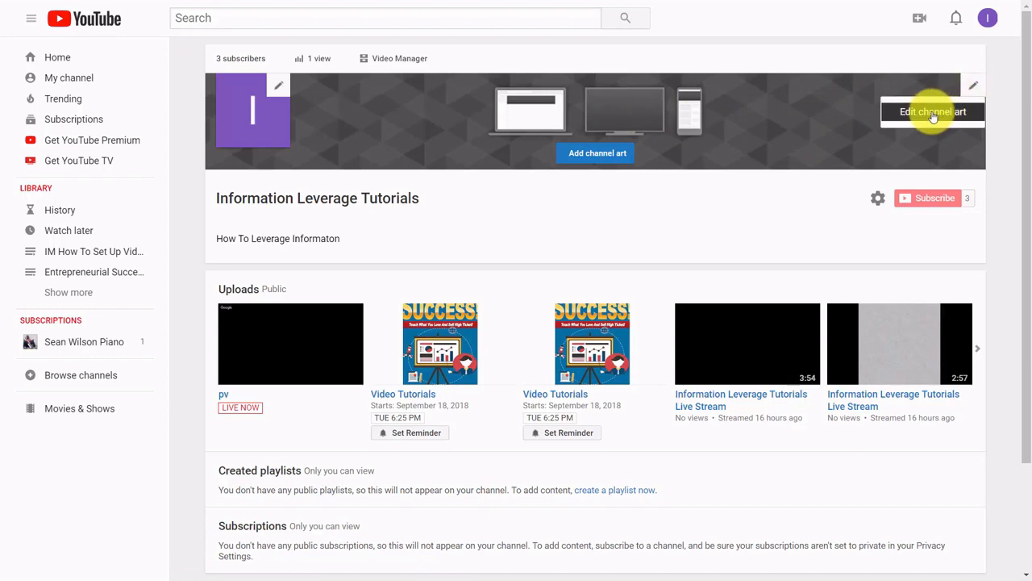
left_click(933, 113)
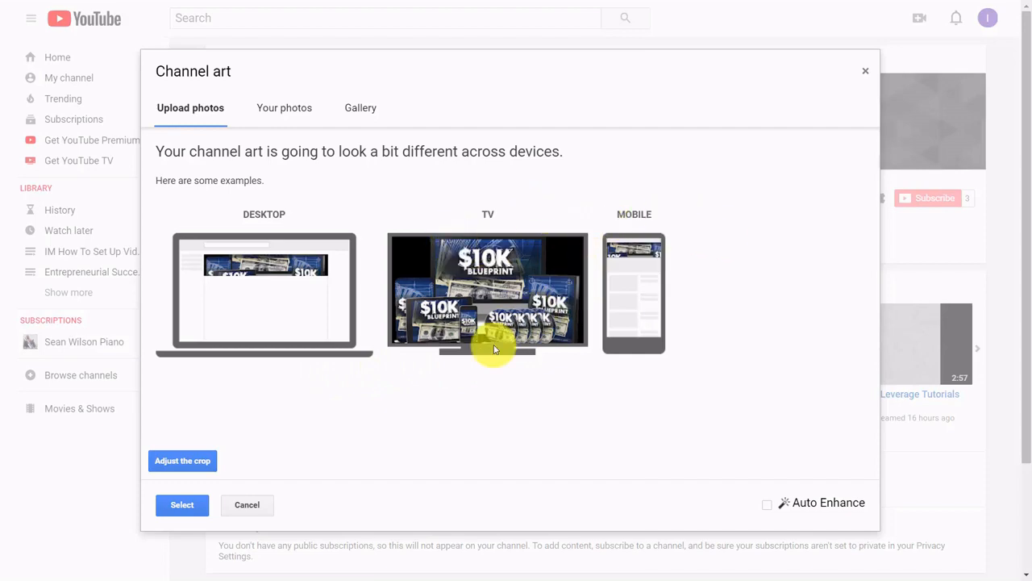
left_click(194, 462)
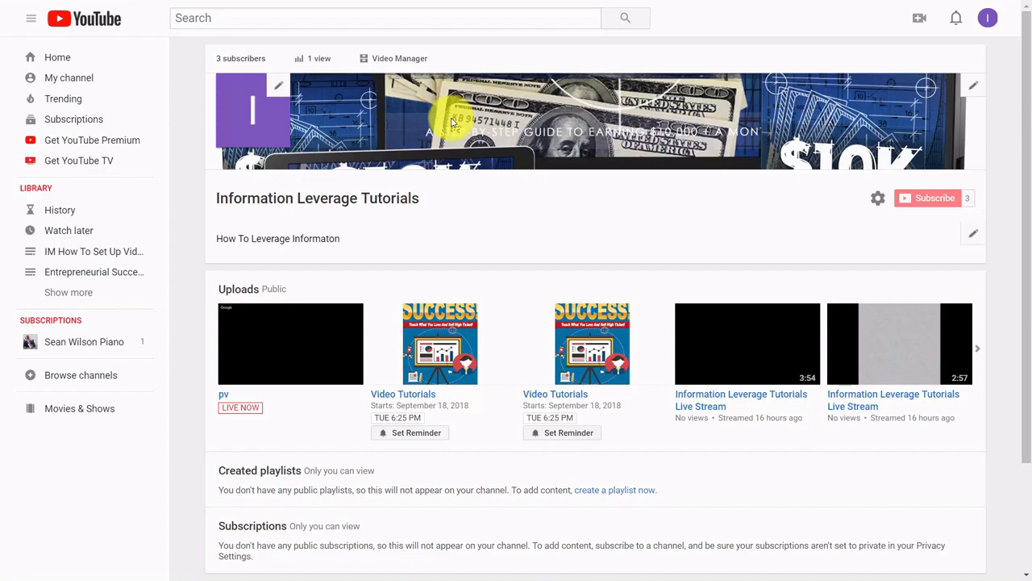
Replace the channel icon with an uploaded photo of a man holding his head at a laptop.
left_click(280, 89)
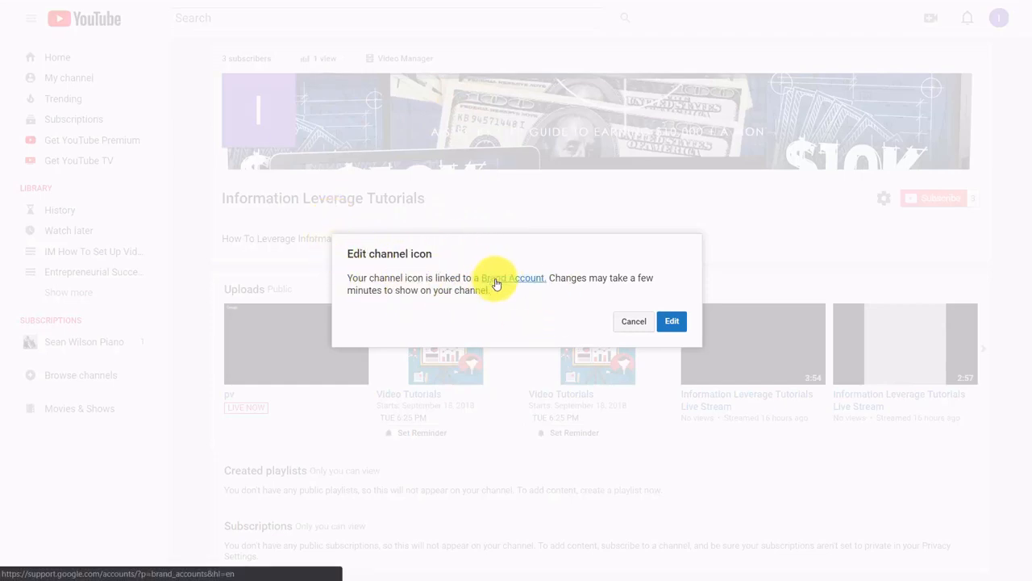
left_click(670, 321)
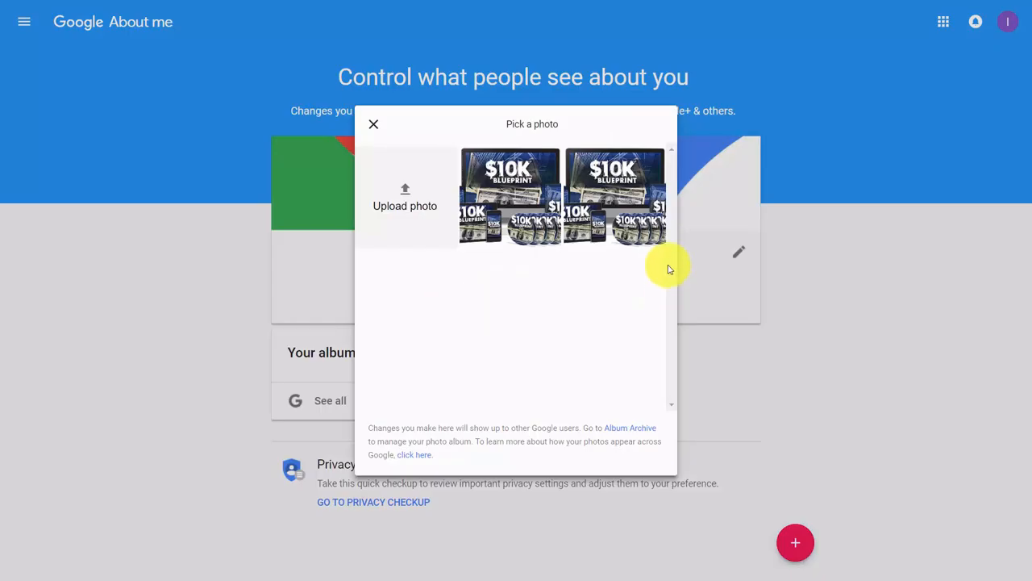
left_click(406, 188)
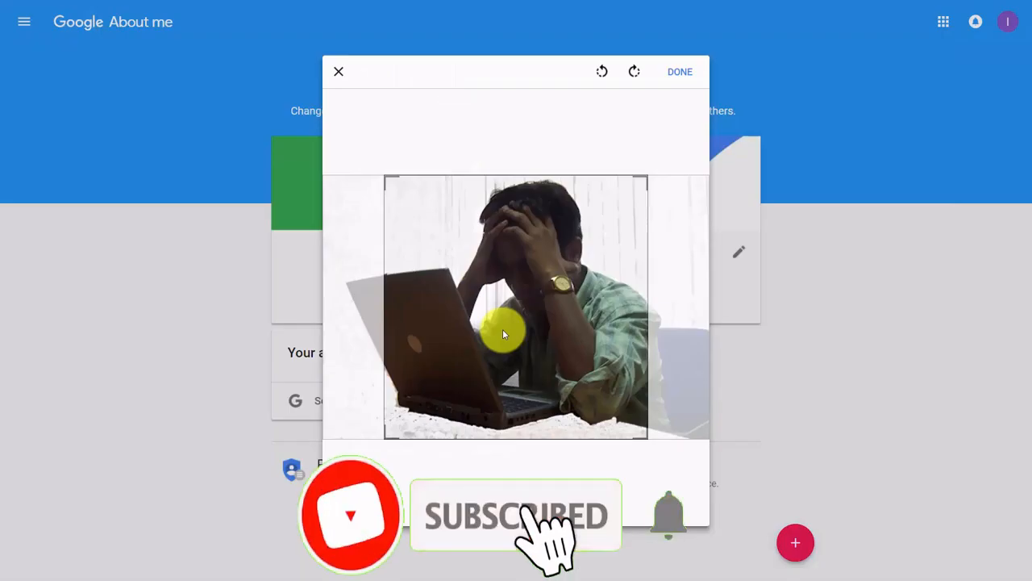
left_click(677, 74)
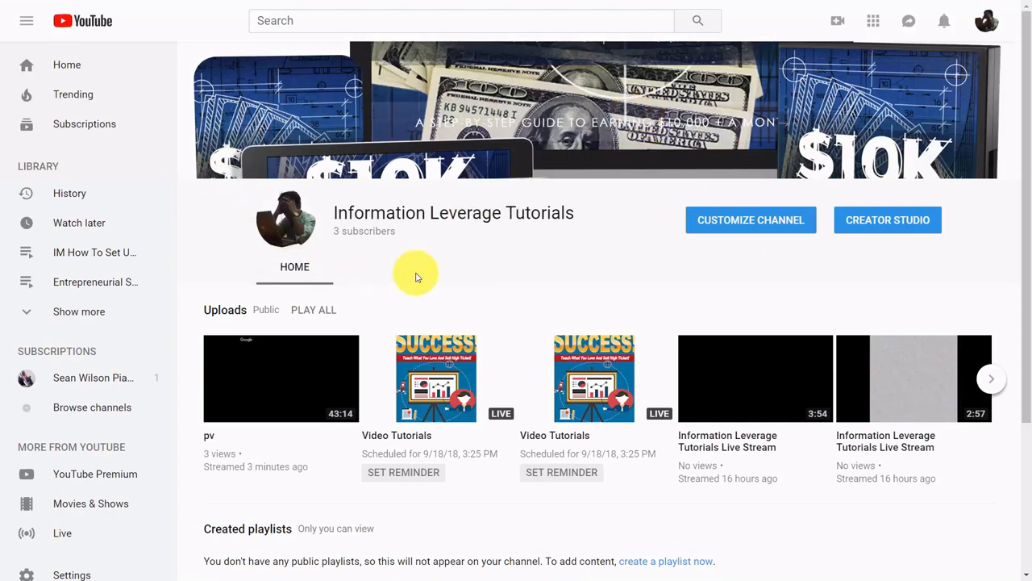
Open channel customization and save the channel settings with the custom layout and the automatically displayed discussion tab enabled.
scroll(642, 230, "down", 1)
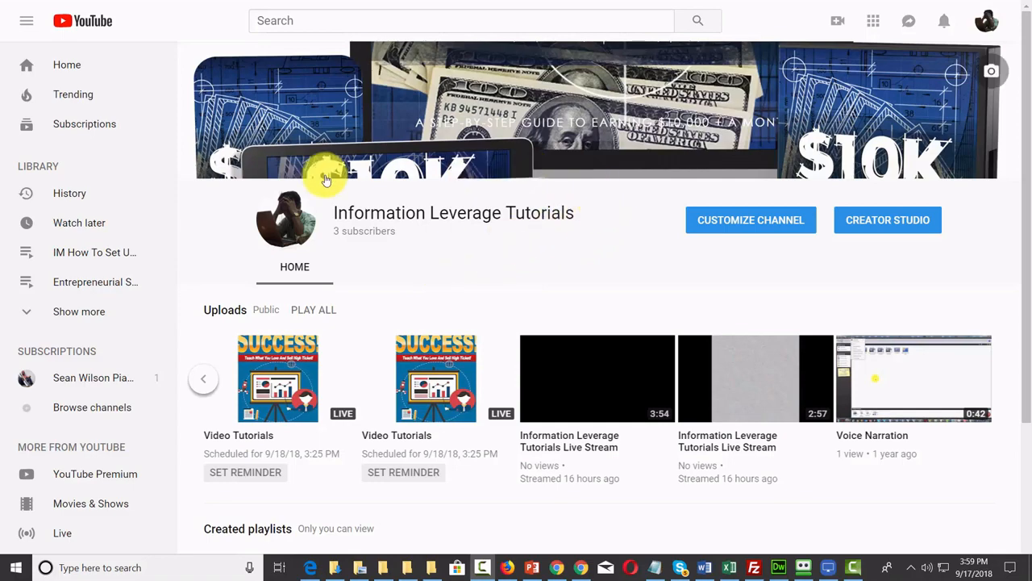
left_click(720, 226)
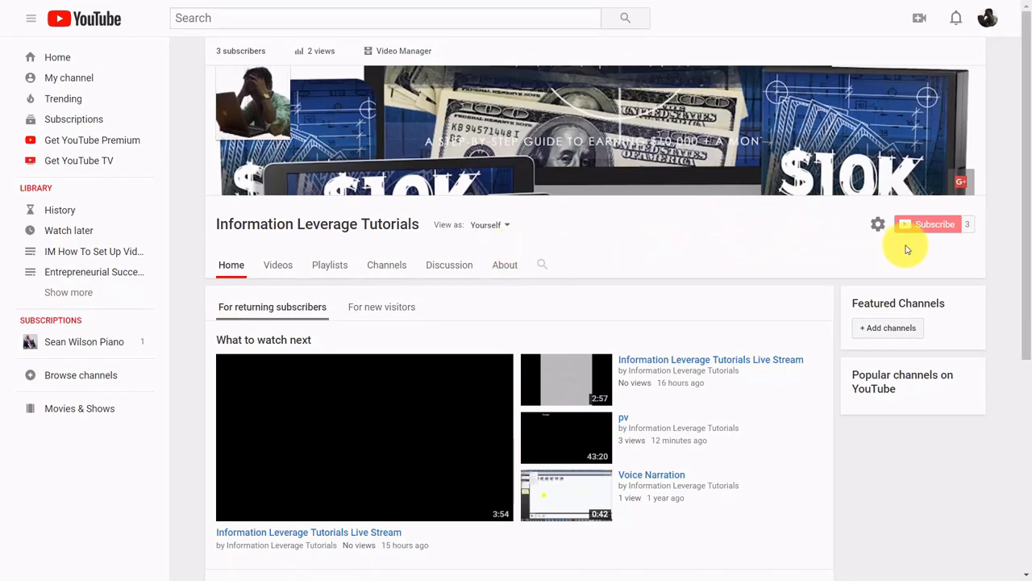
left_click(878, 224)
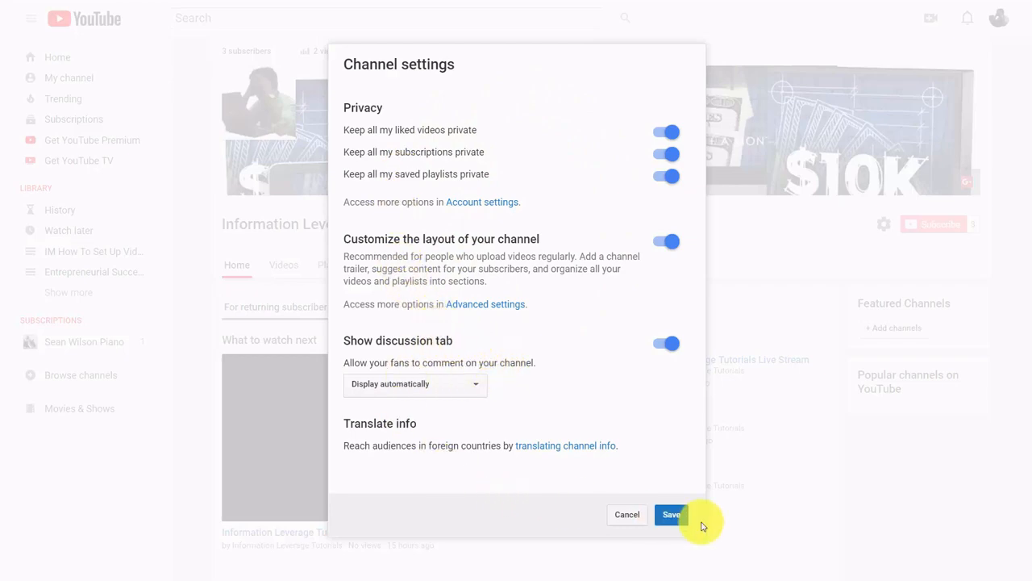
left_click(670, 515)
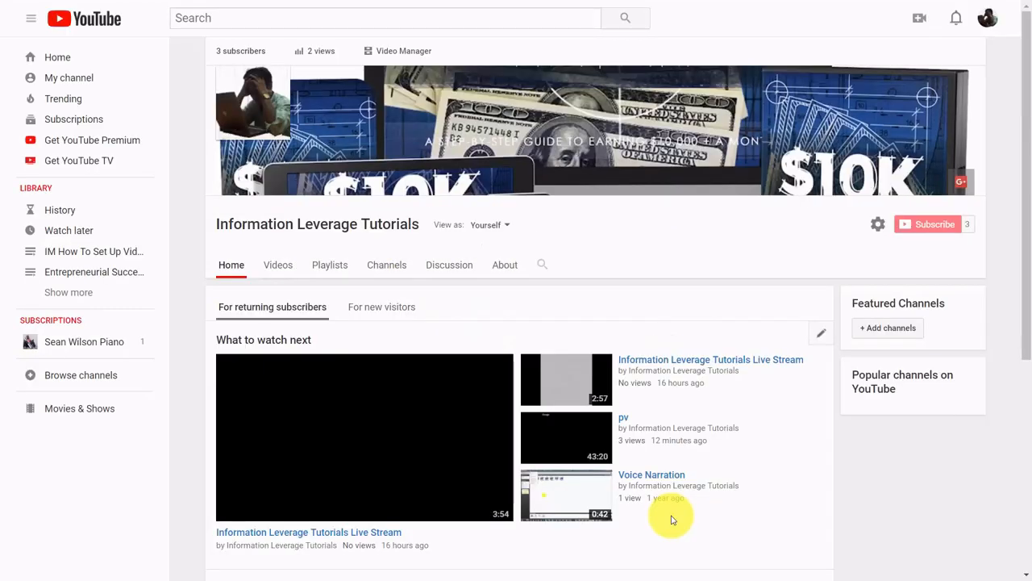
Correct "Information" in the channel description and extend it with "for your business and for your life. This channel will show you how.".
left_click(509, 270)
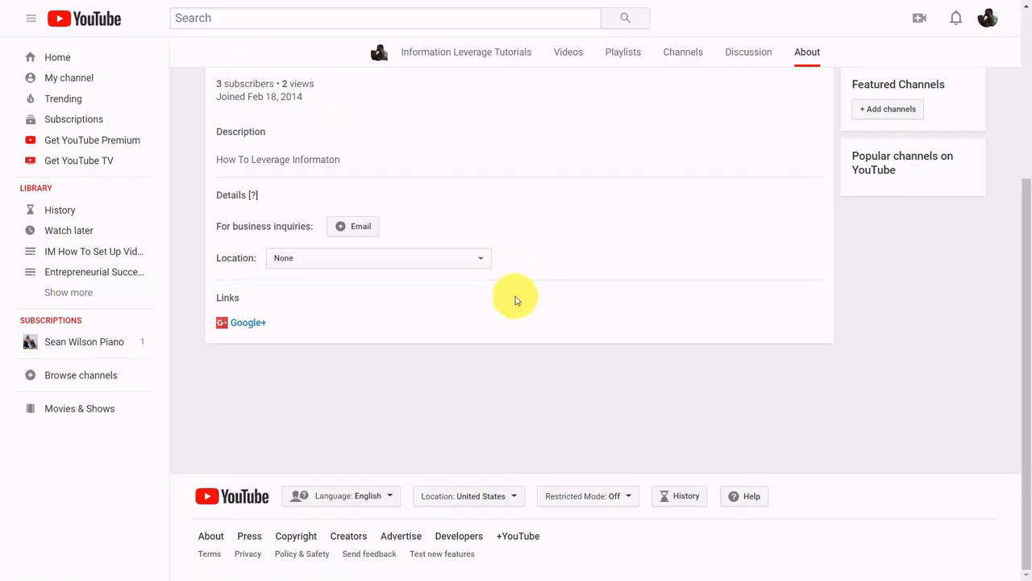
left_click(822, 158)
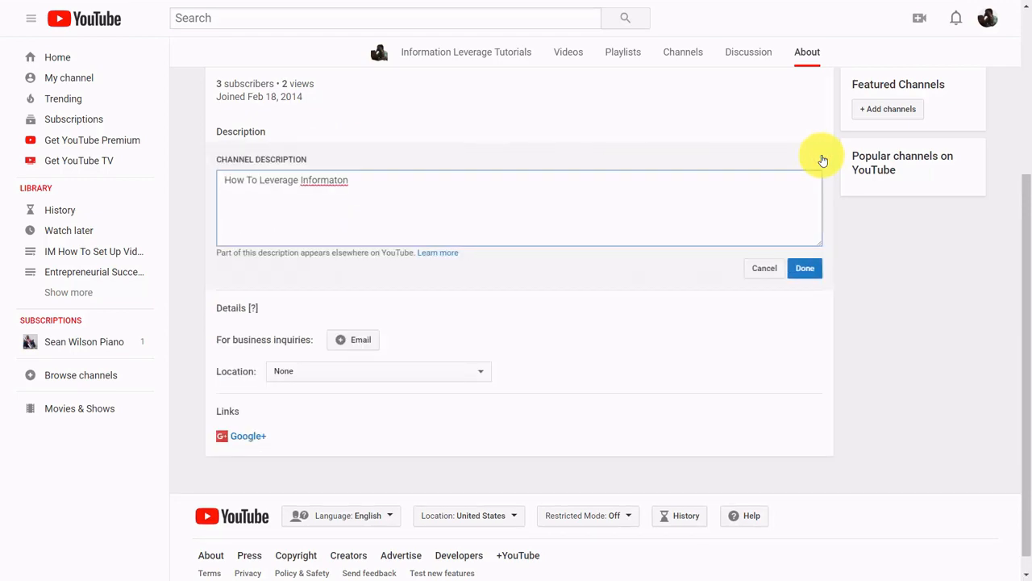
left_click(353, 181)
type("for your business and for your life.  This channel will show you how.")
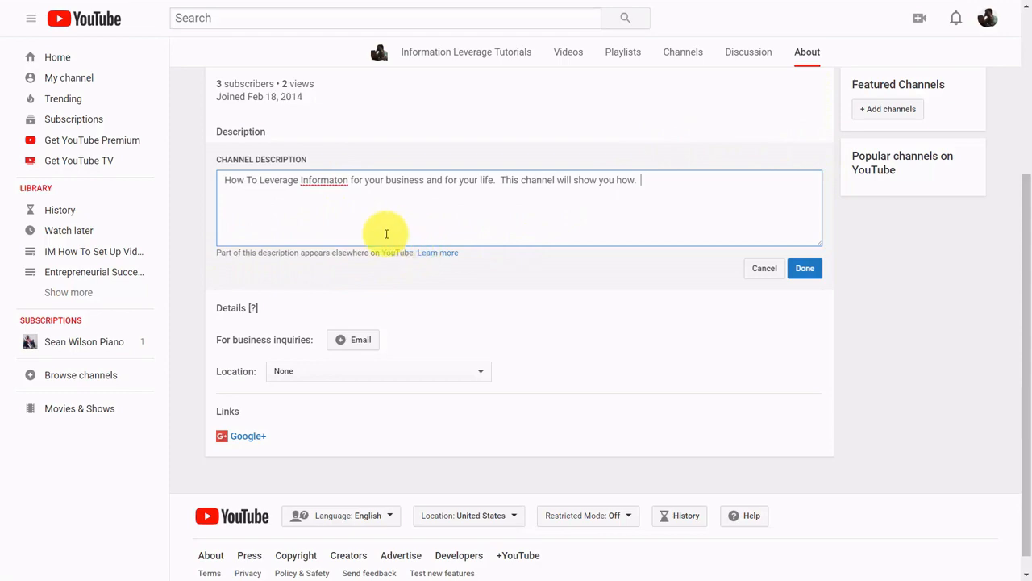
left_click(338, 179)
type("i")
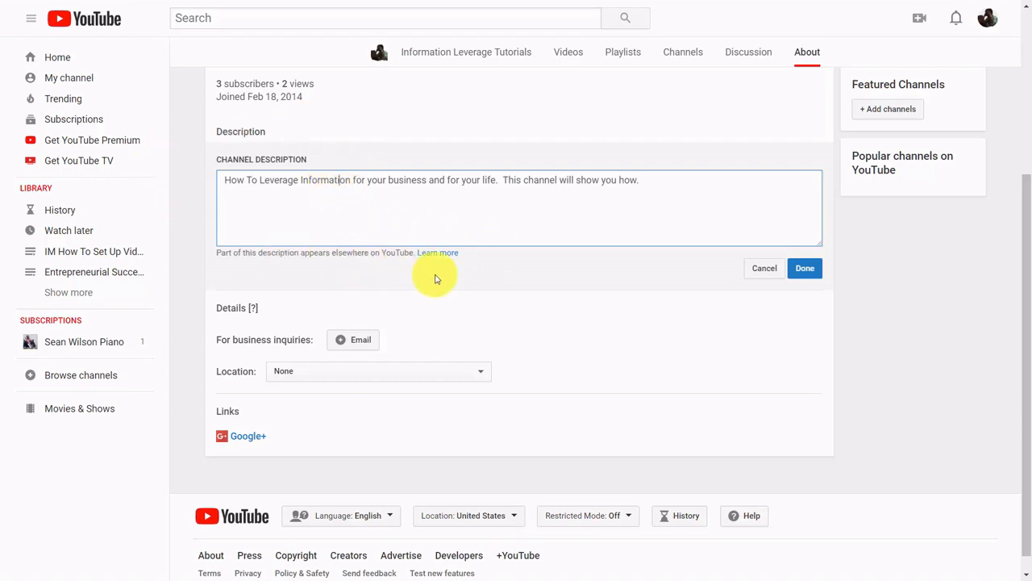
left_click(808, 271)
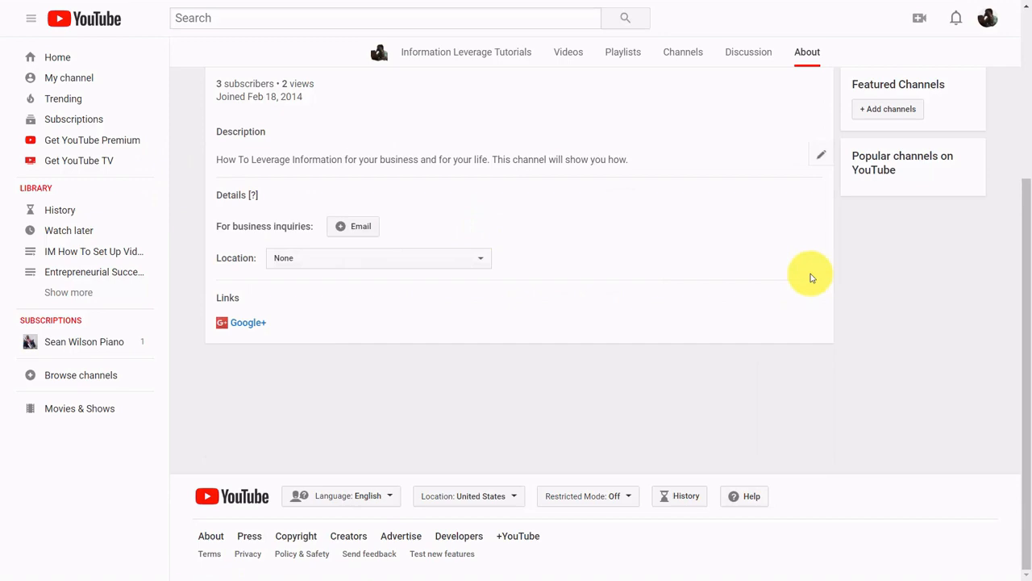
Add the business inquiries e-mail and custom links for tutorials, Facebook, Twitter, LinkedIn and Skillshare, overlaying the first 5 on the channel art.
left_click(340, 229)
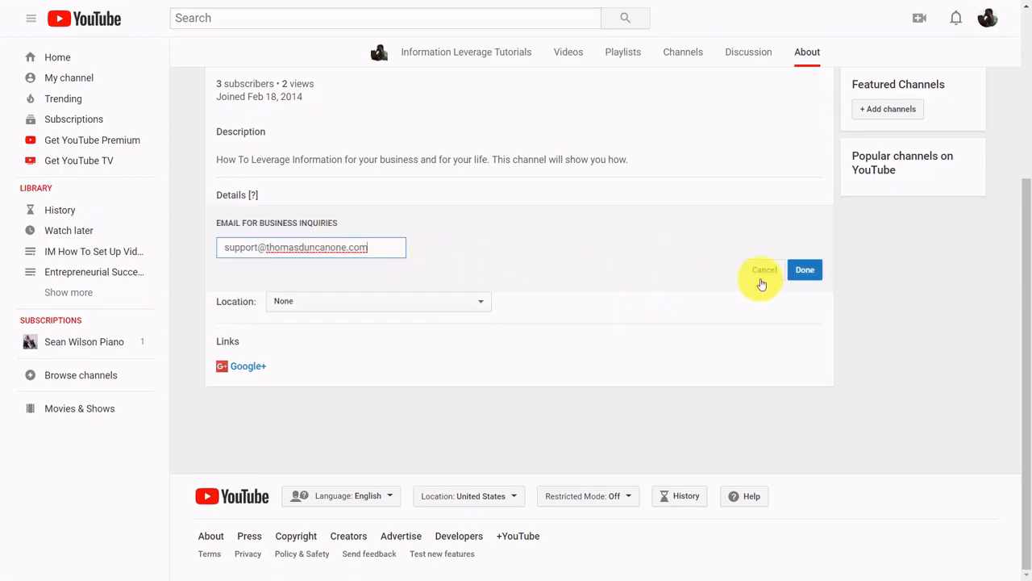
left_click(810, 271)
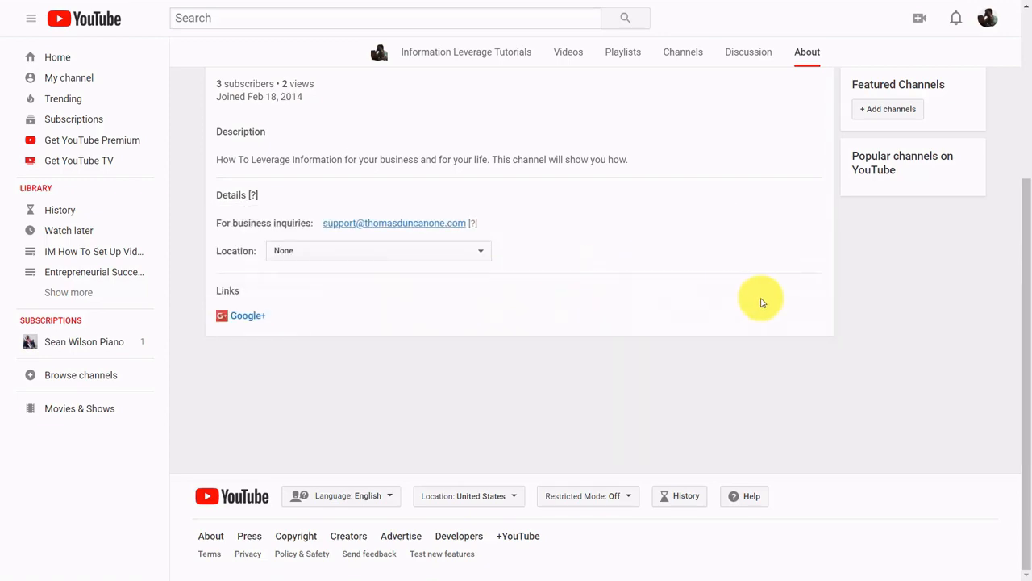
mouse_move(812, 330)
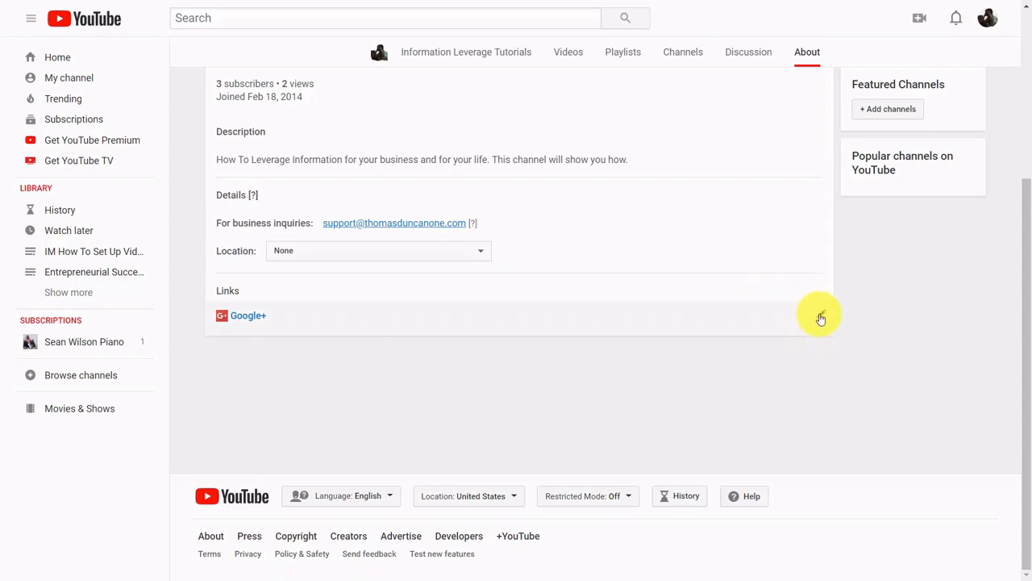
left_click(820, 316)
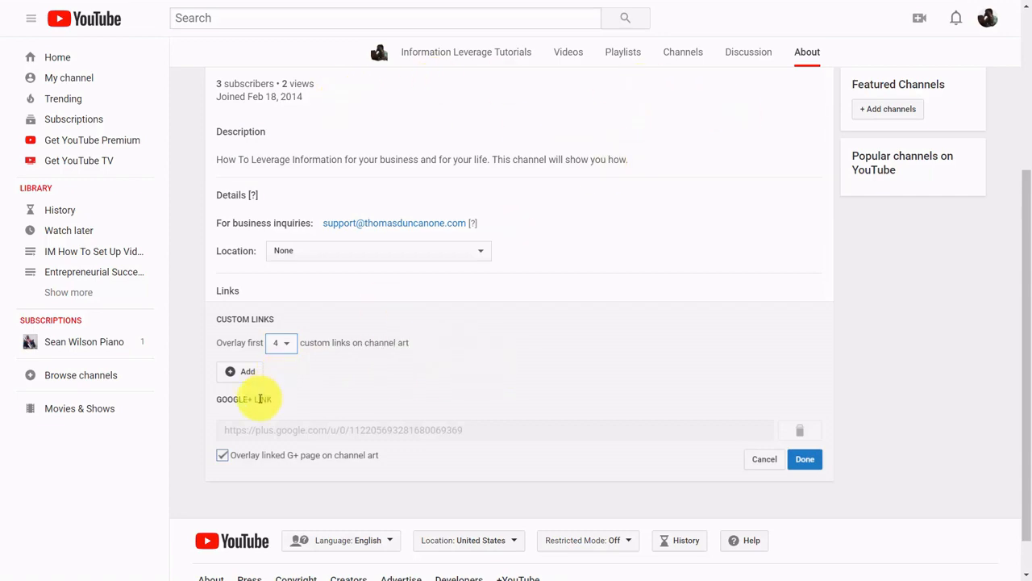
left_click(232, 373)
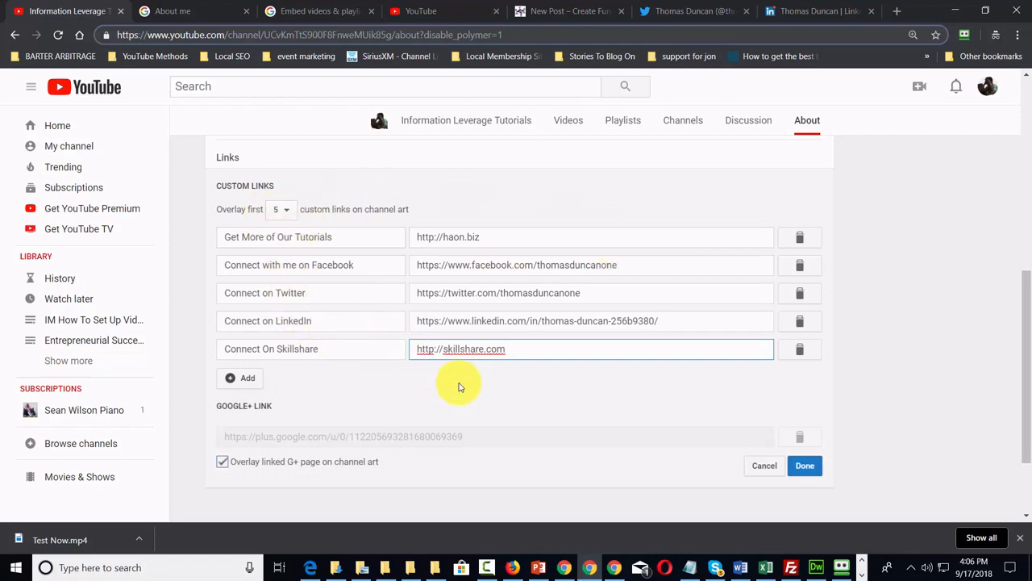
left_click(805, 466)
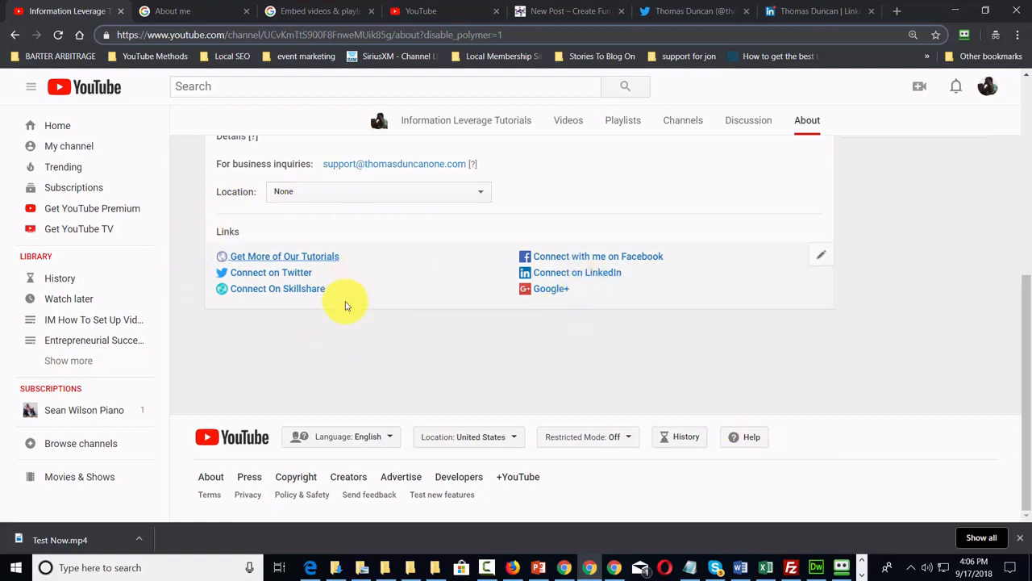
Feature the 2:57 Information Leverage Tutorials Live Stream on the channel home for returning subscribers, titled "Introduction to Our Channel".
scroll(491, 369, "up", 5)
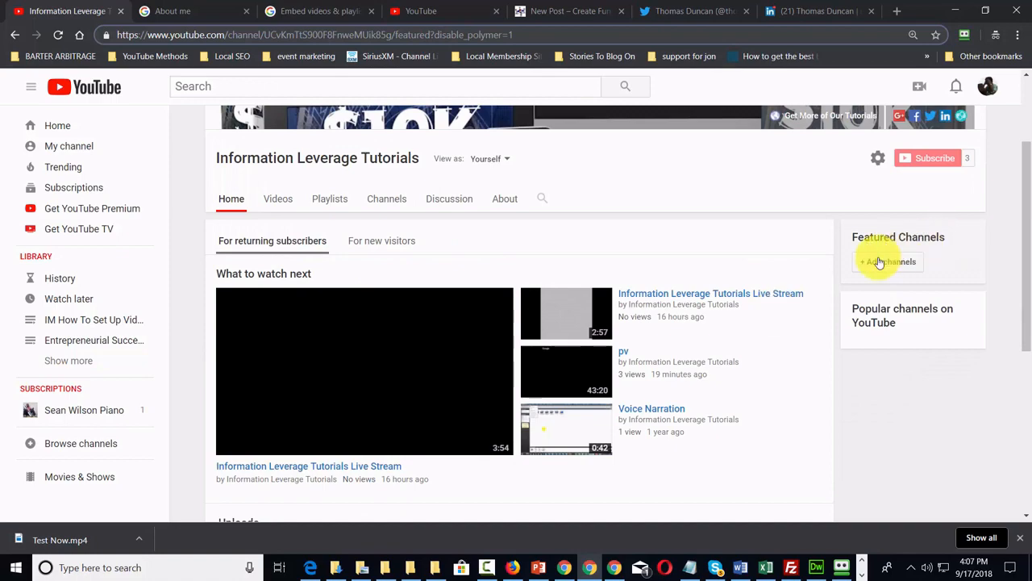
left_click(820, 268)
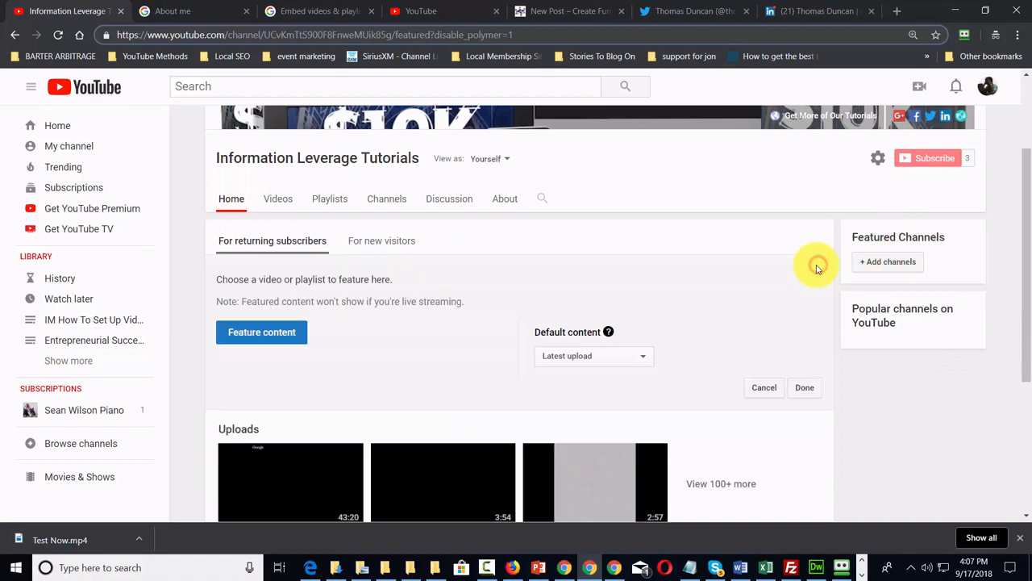
scroll(621, 271, "down", 1)
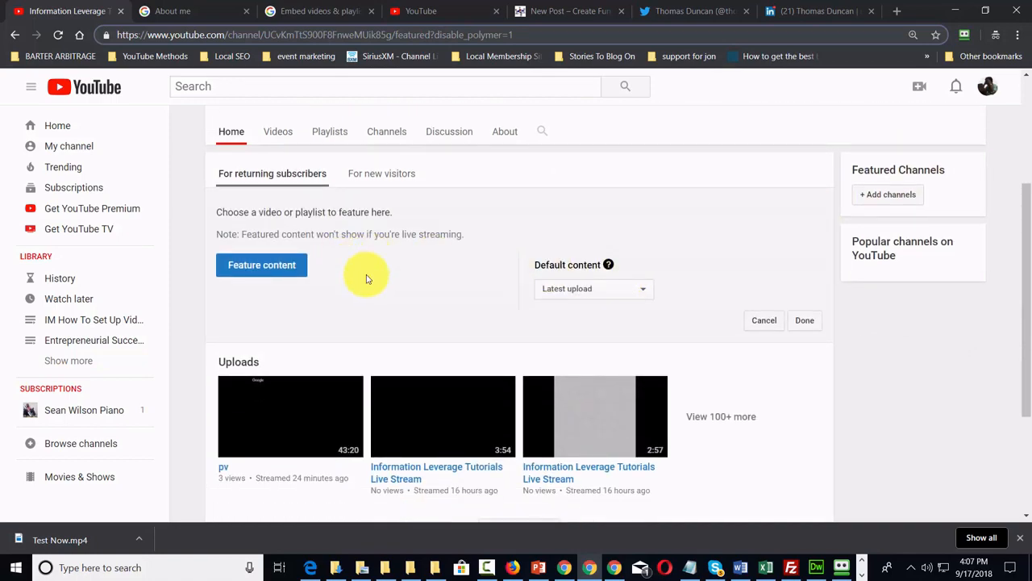
left_click(258, 262)
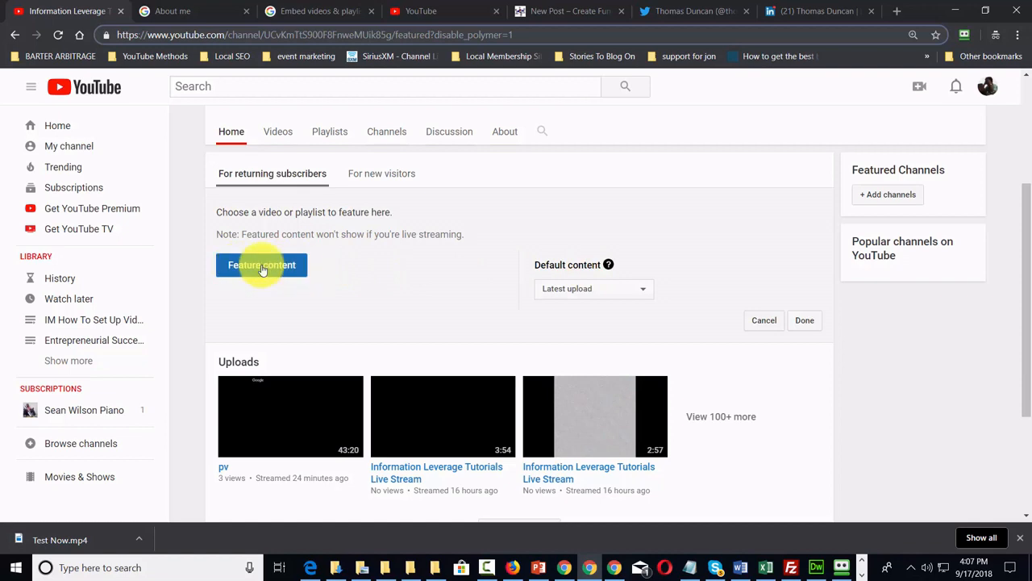
left_click(604, 444)
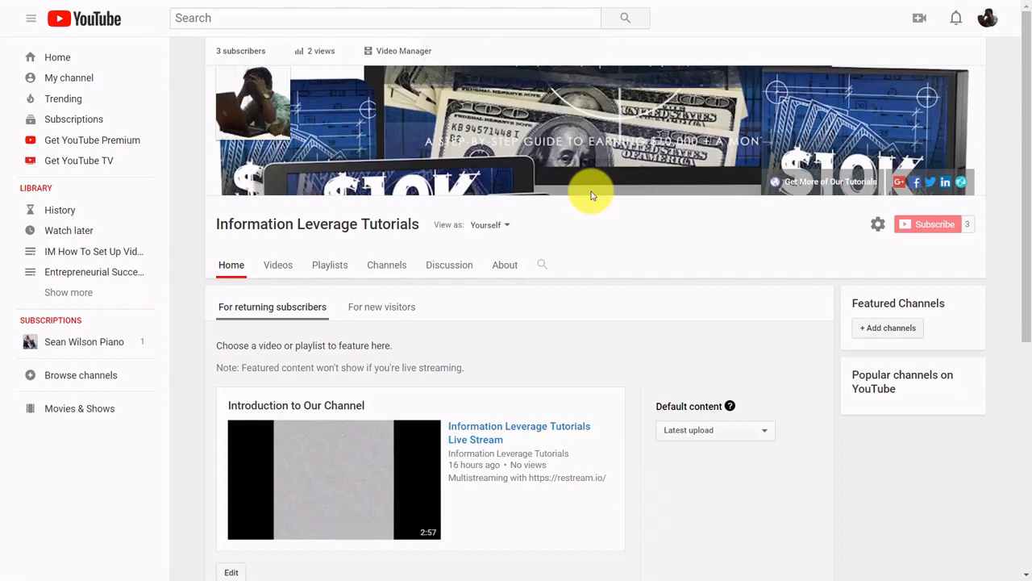
Choose Latest upload as the default content and save the featured content settings for returning subscribers.
left_click(723, 431)
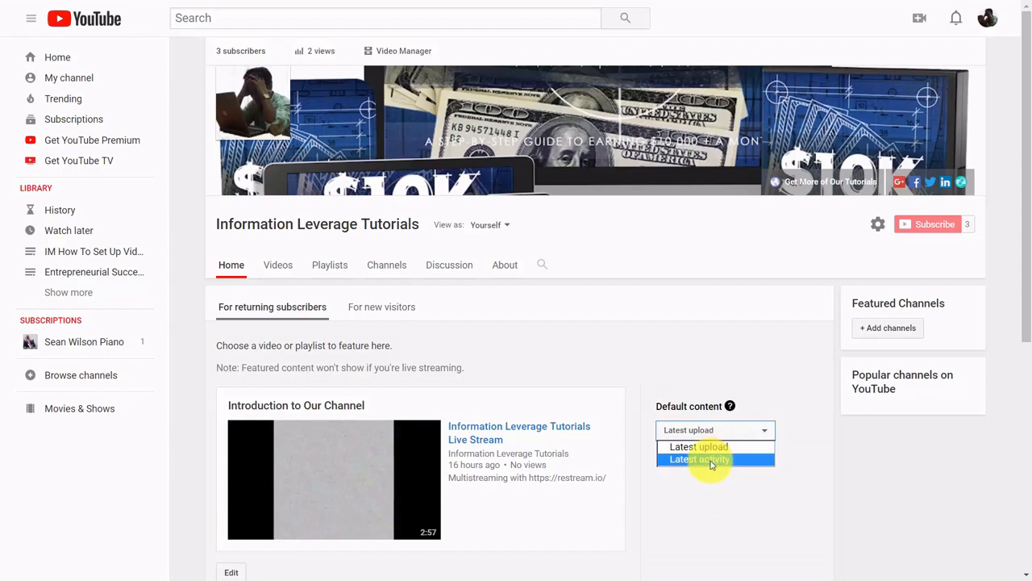
left_click(710, 461)
left_click(709, 434)
left_click(708, 447)
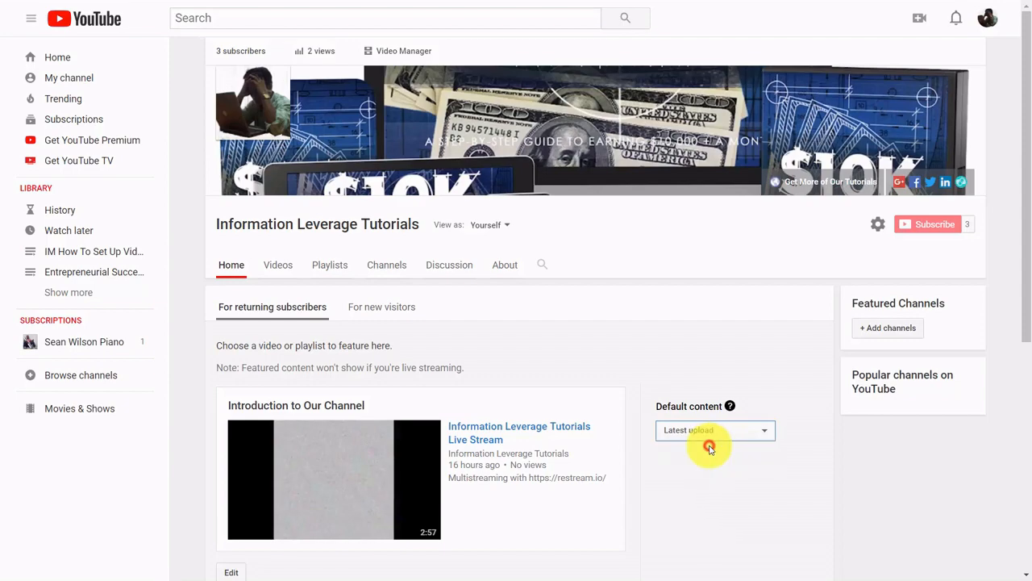
scroll(708, 447, "down", 3)
scroll(712, 447, "up", 1)
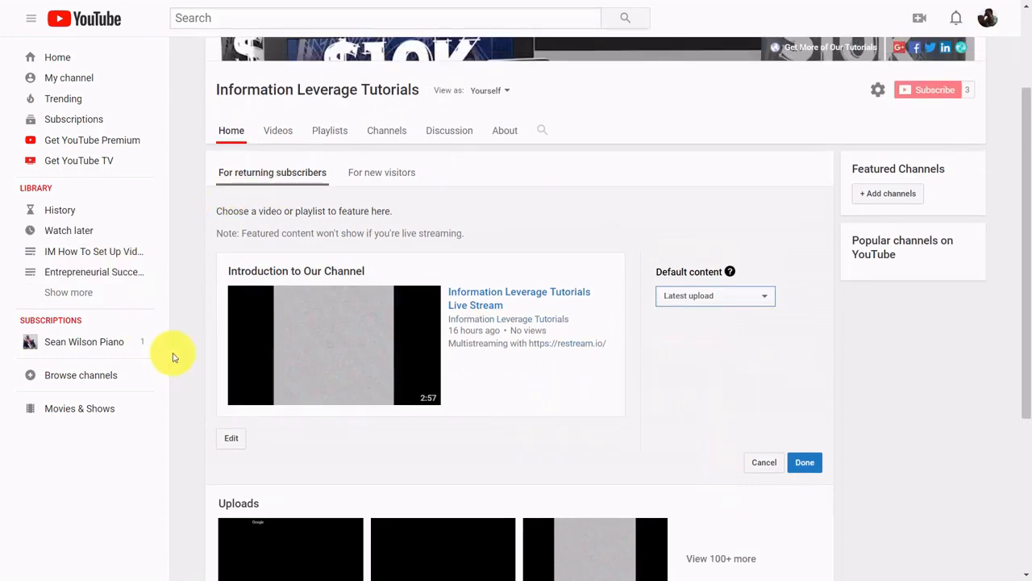
left_click(804, 462)
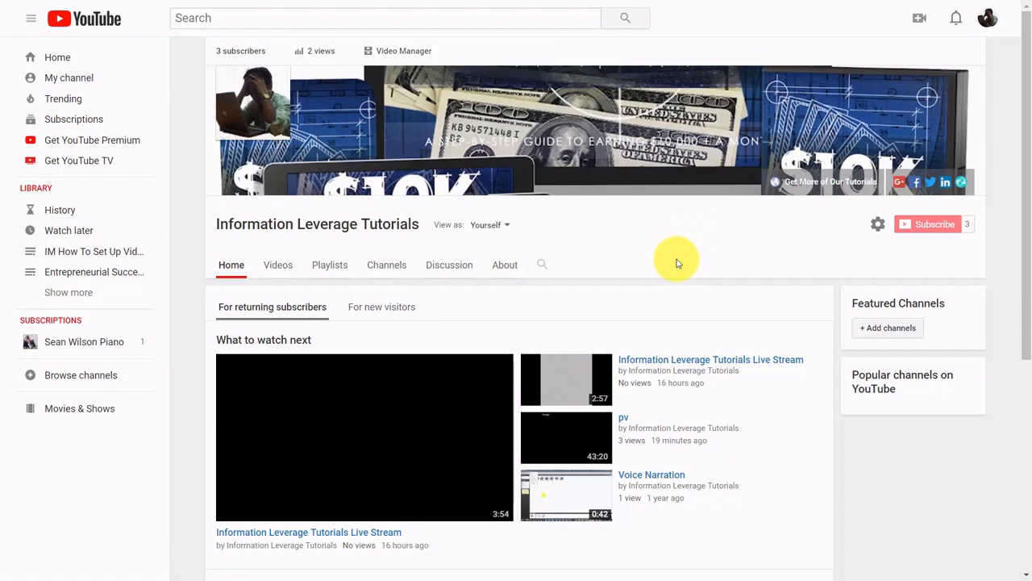
Start adding a channel trailer for new visitors and open the privacy options on the video upload page.
scroll(676, 262, "down", 1)
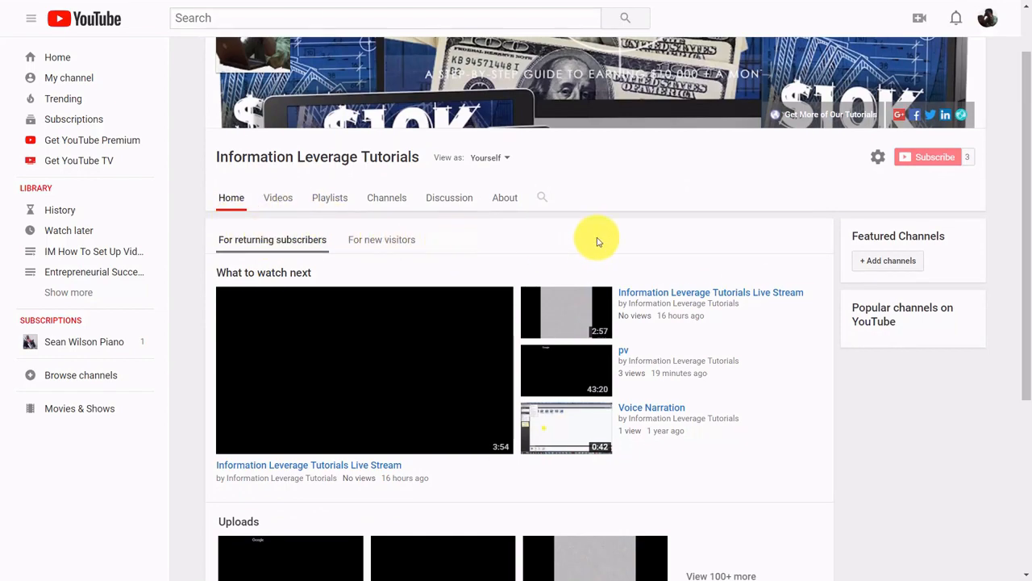
scroll(597, 241, "down", 1)
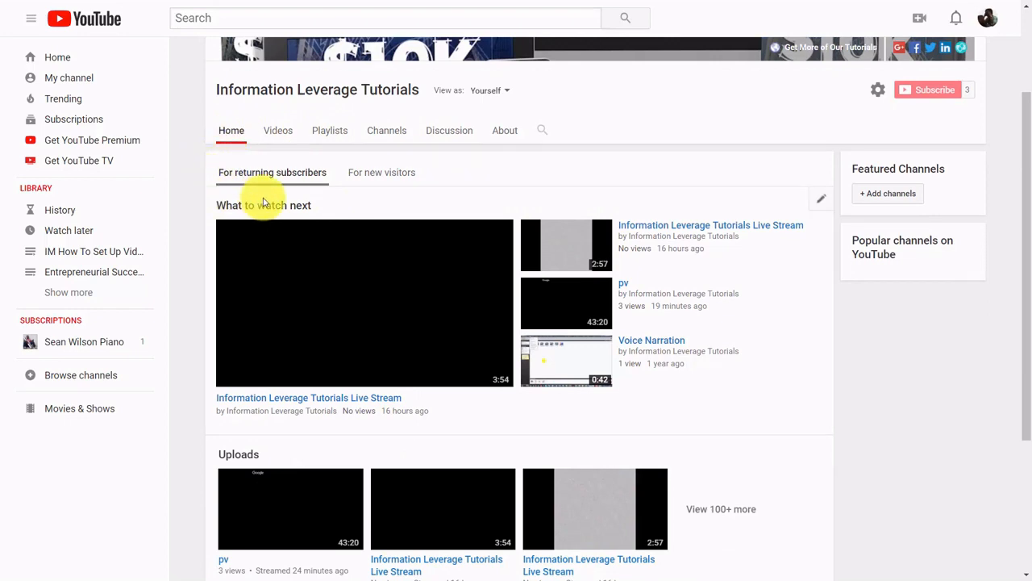
left_click(379, 175)
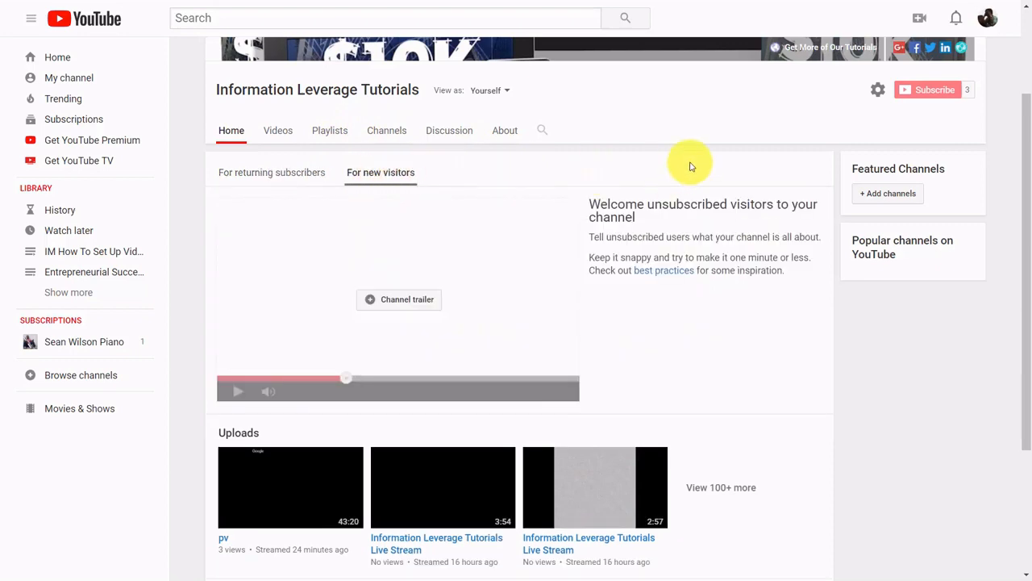
scroll(516, 141, "down", 1)
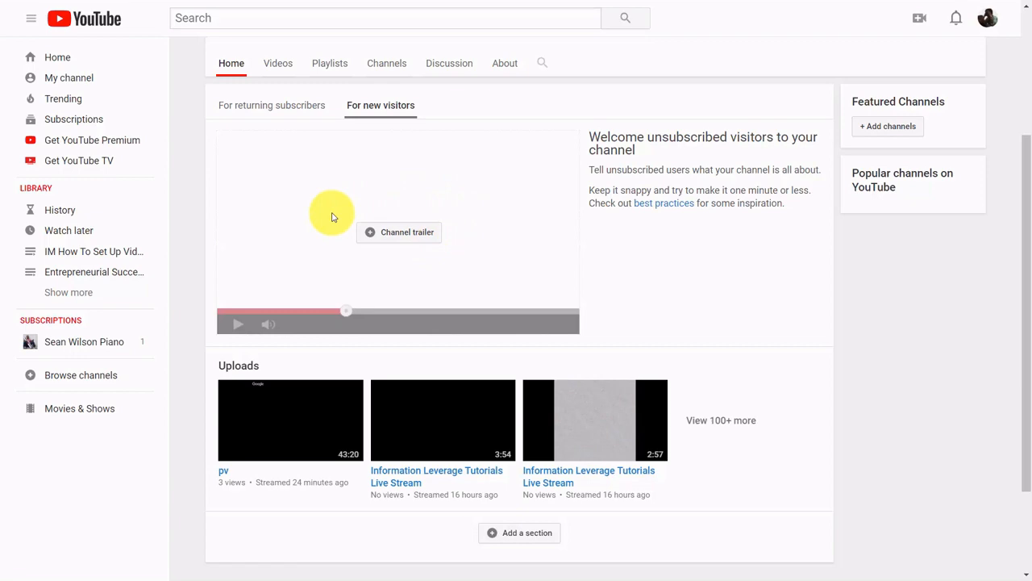
left_click(392, 233)
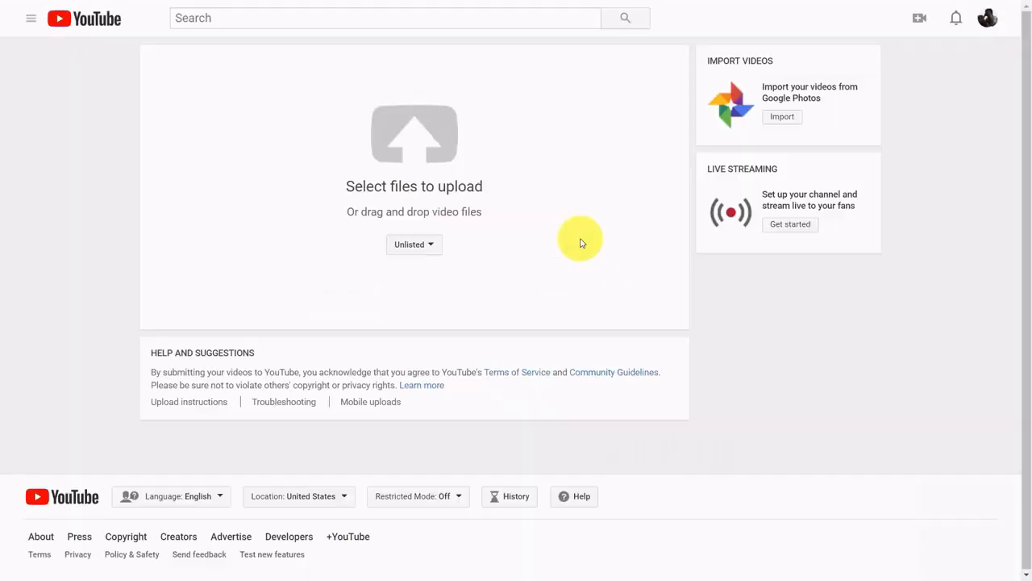
left_click(433, 243)
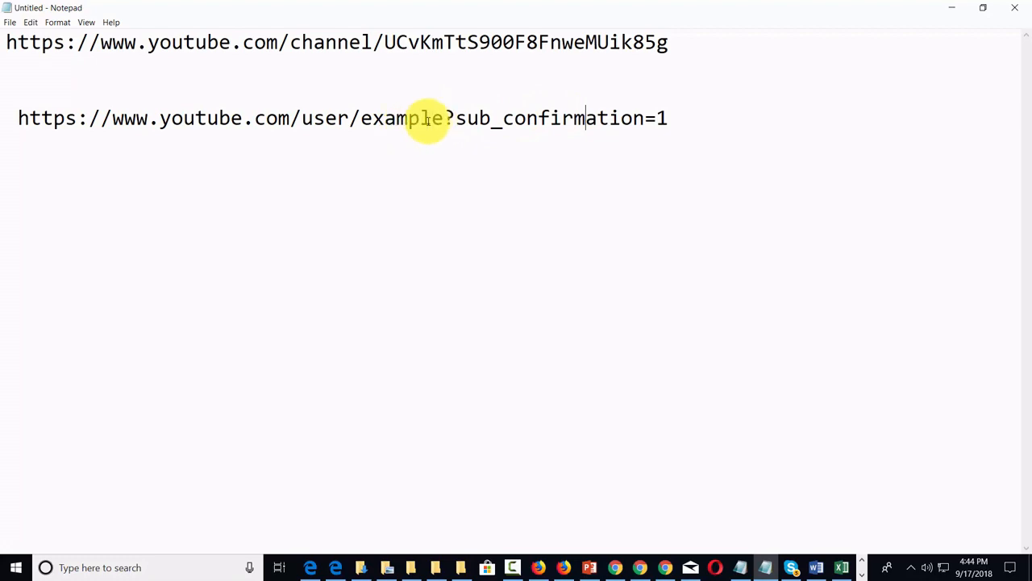
In Notepad, copy ?sub_confirmation=1 from the example link and append it after a slash to the channel URL.
left_click_drag(448, 117, 669, 120)
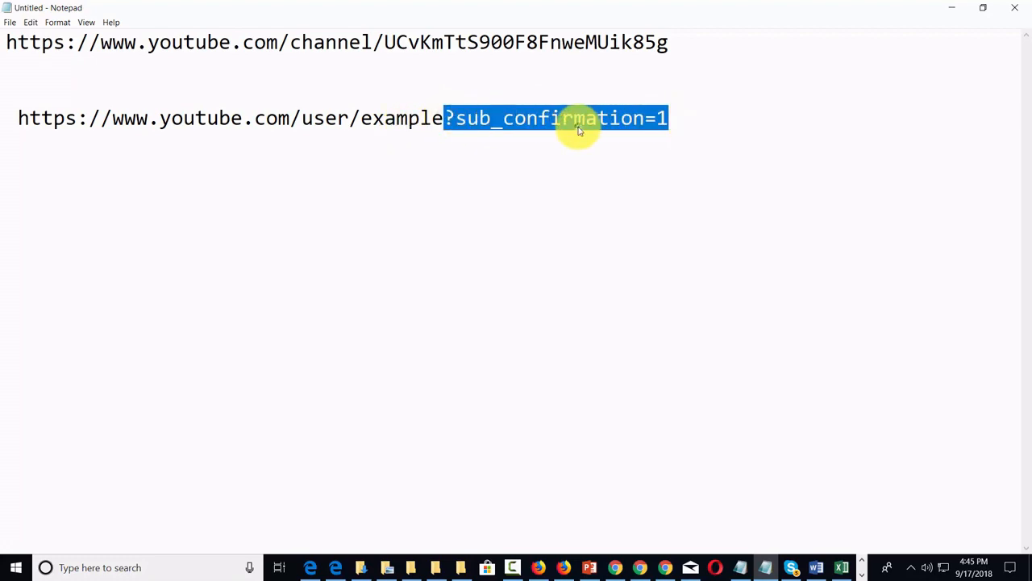
right_click(579, 131)
left_click(605, 165)
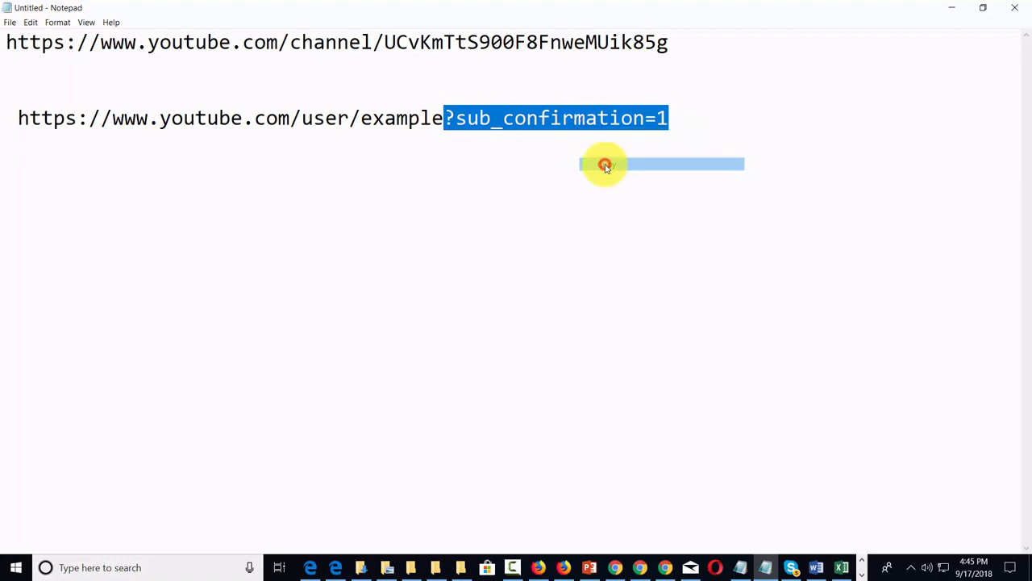
left_click(669, 41)
type("/")
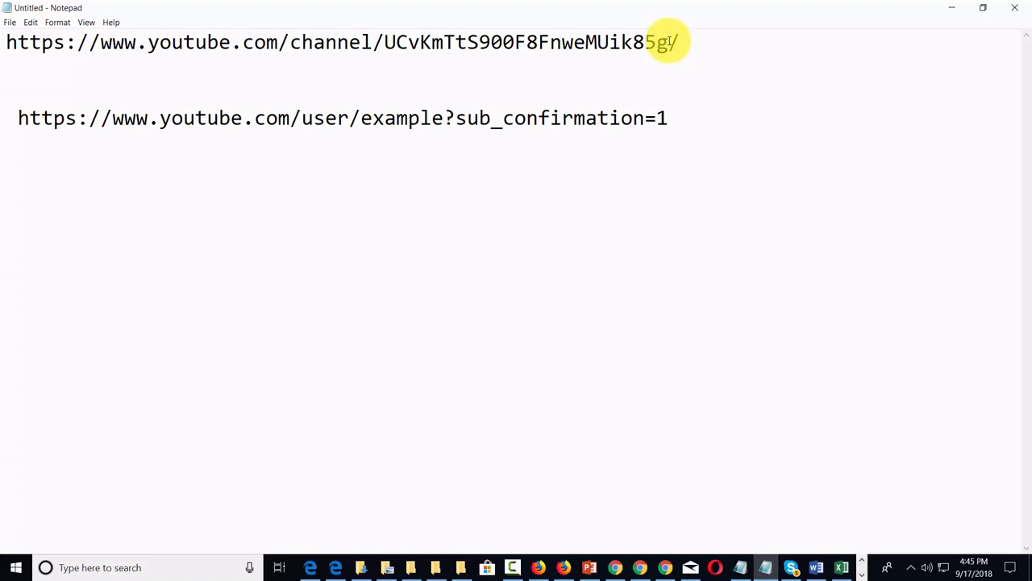
key("ctrl+v")
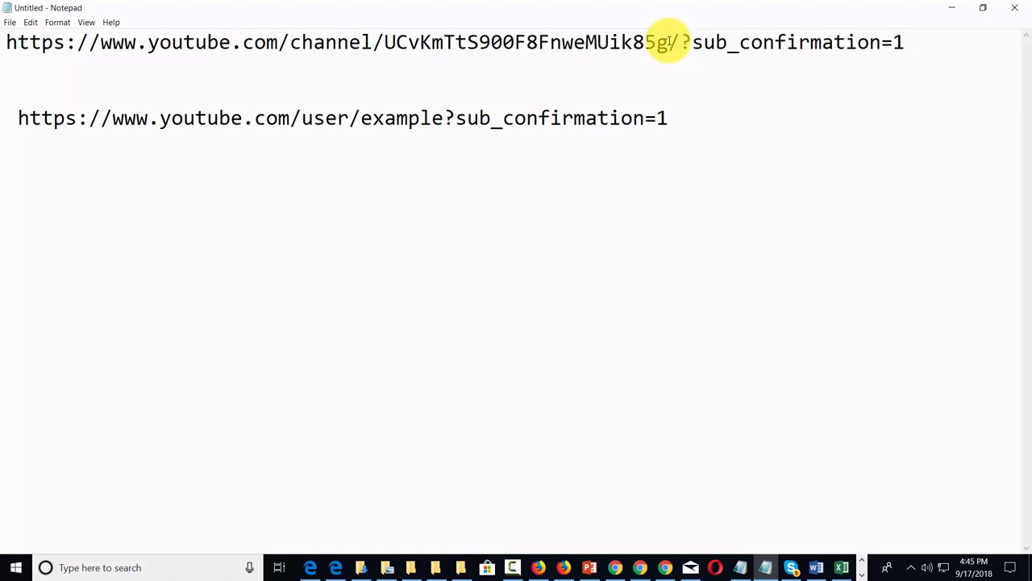
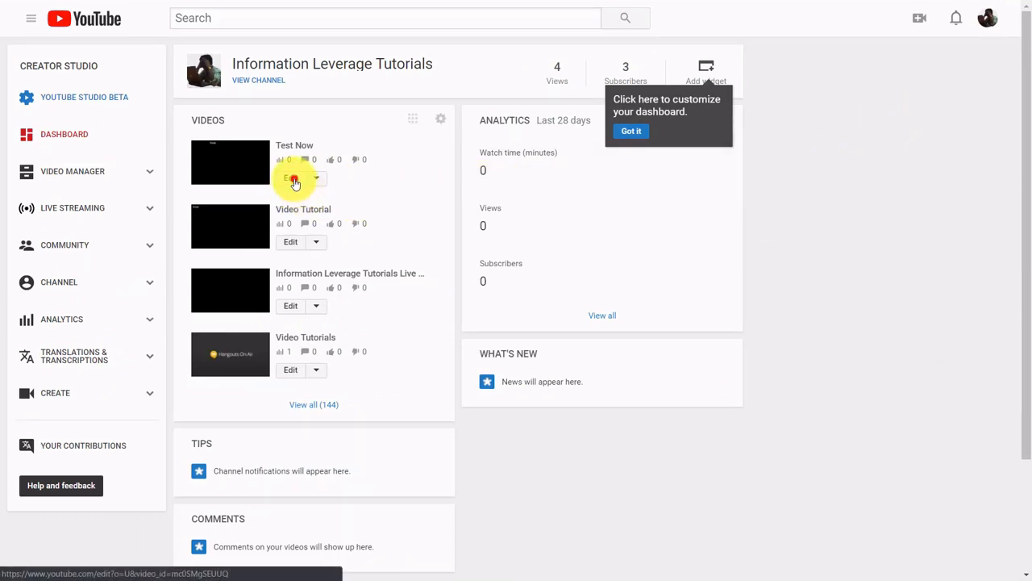
Open the Test Now video's enhancements, start editing its face blurring, and close the Timer / Countdown window covering the dialog.
left_click(295, 182)
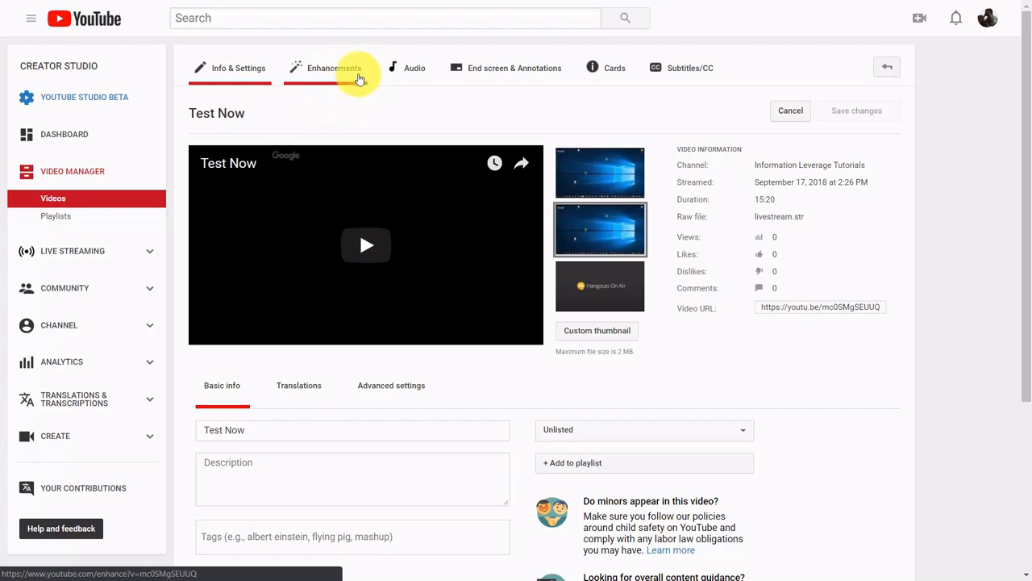
left_click(344, 71)
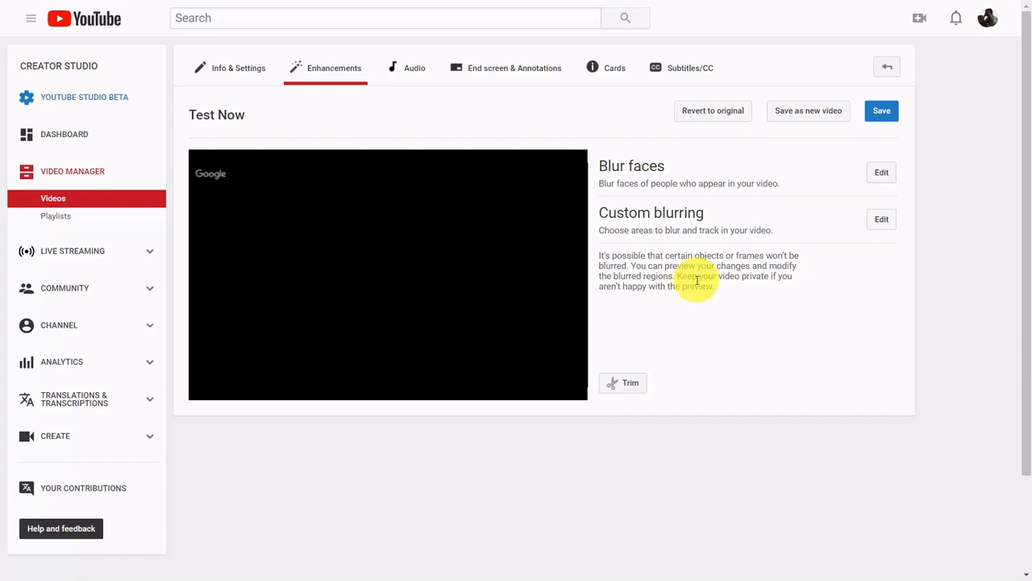
left_click(881, 174)
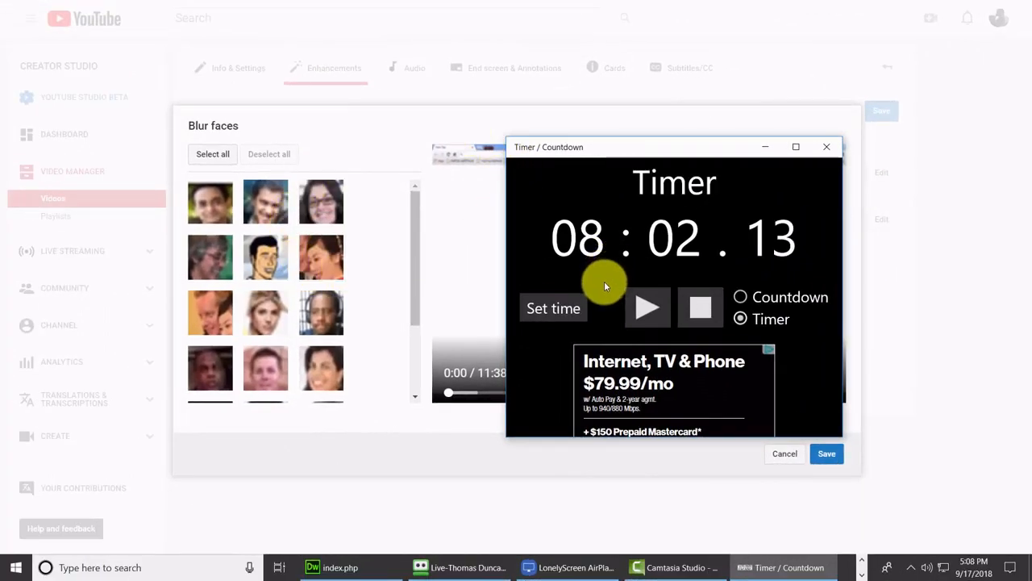
left_click(825, 148)
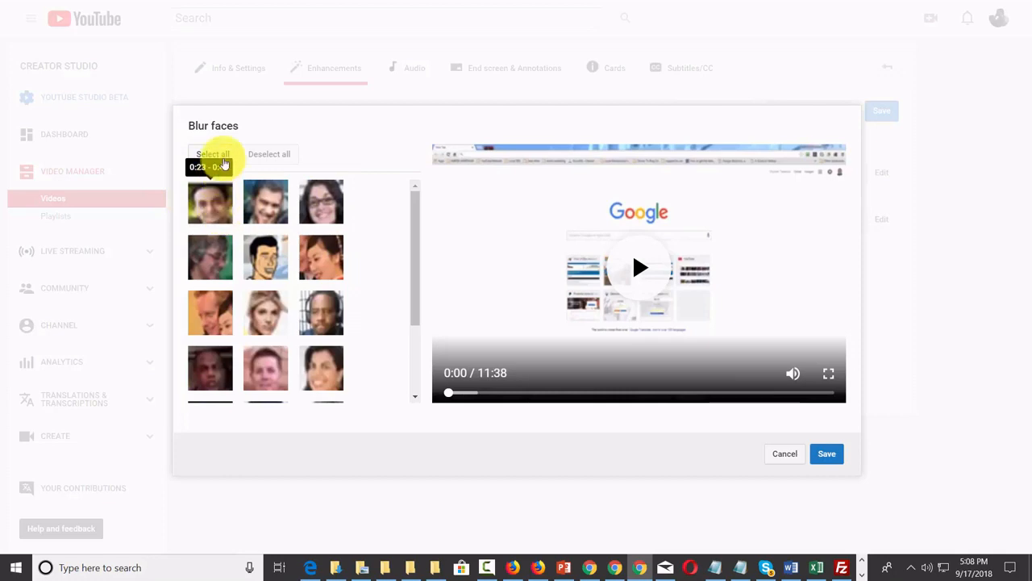
Select all detected faces for blurring and clear the whole selection again.
left_click(225, 155)
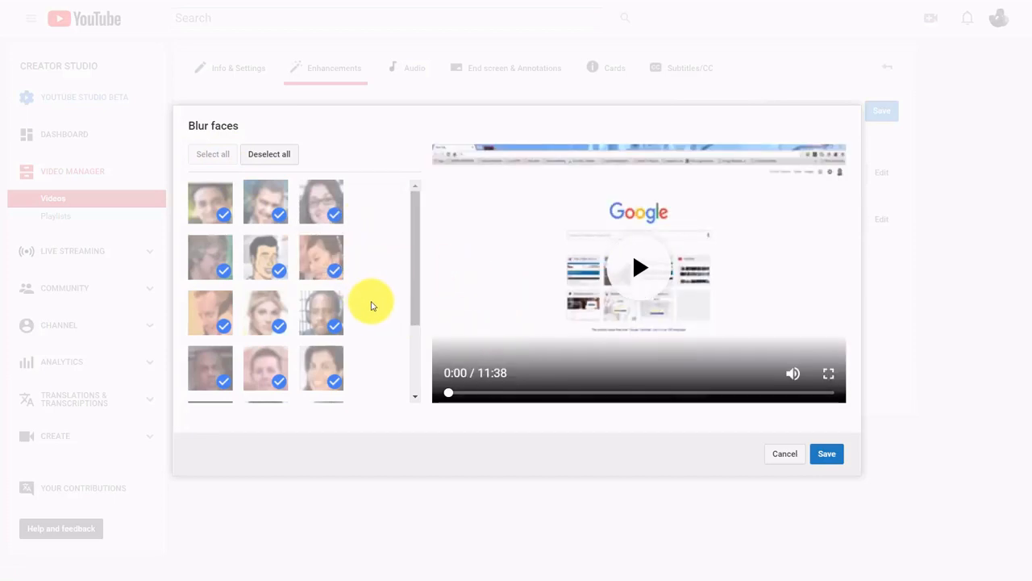
left_click(270, 154)
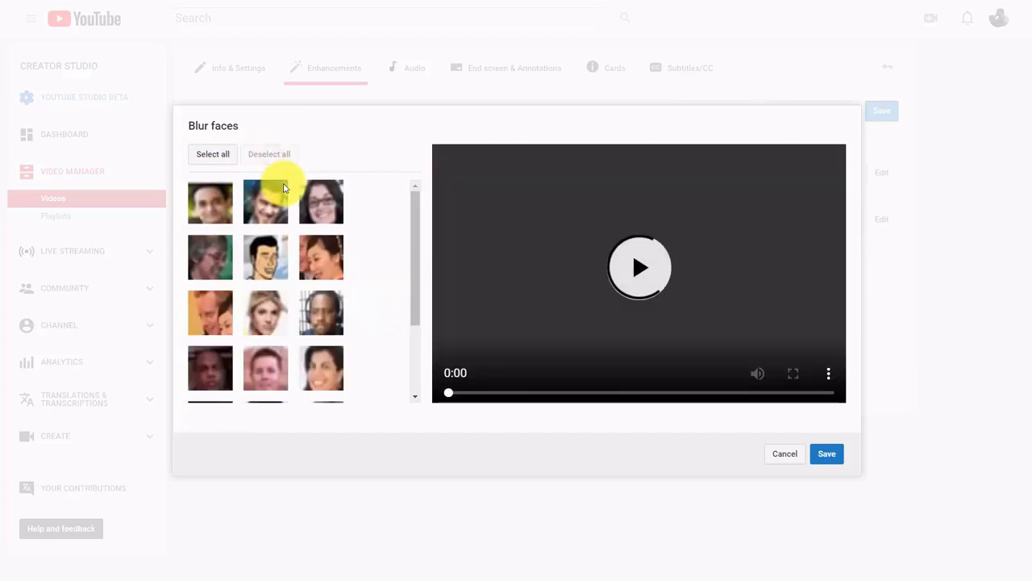
mouse_move(316, 206)
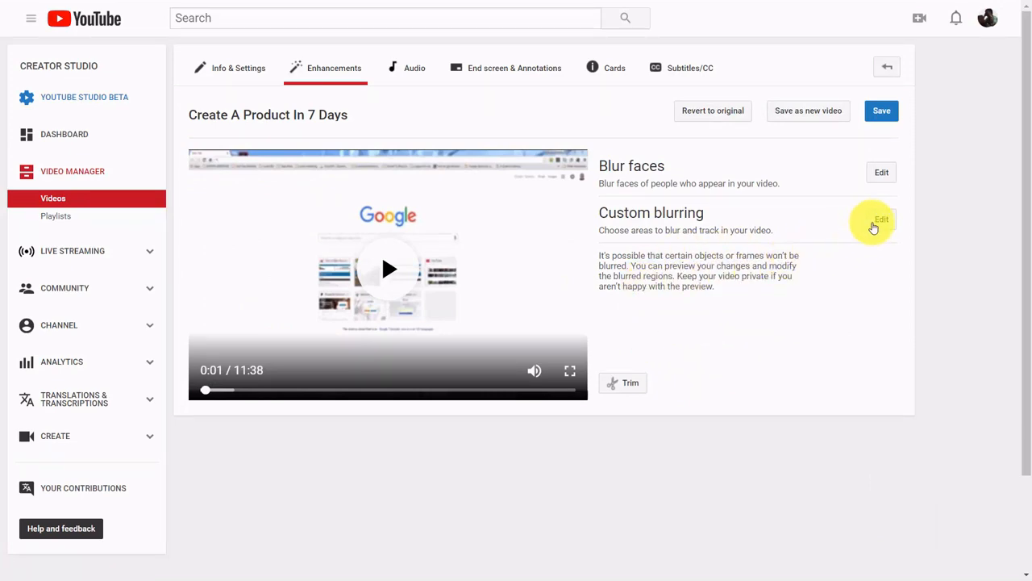
Apply custom blurring to a rectangular area in the frame's upper-left part, about four minutes into the Create A Product In 7 Days video.
left_click(877, 222)
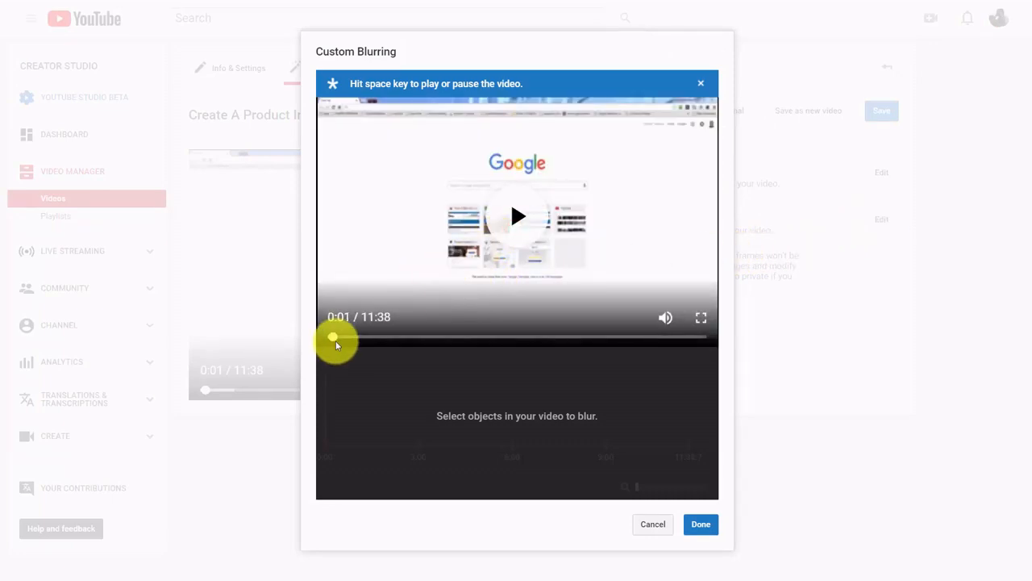
left_click_drag(334, 338, 371, 340)
left_click_drag(437, 341, 453, 342)
left_click(476, 176)
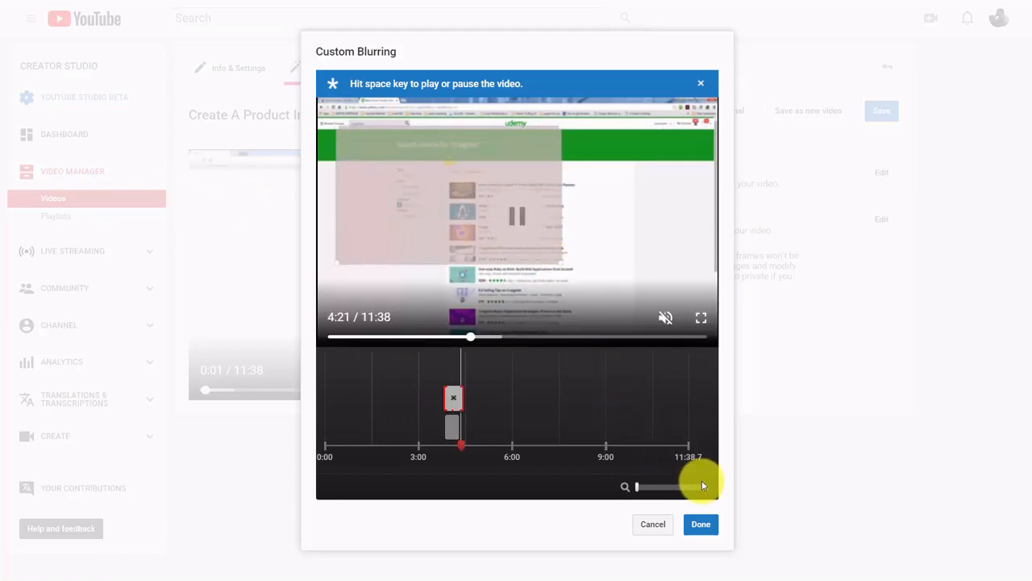
left_click(703, 522)
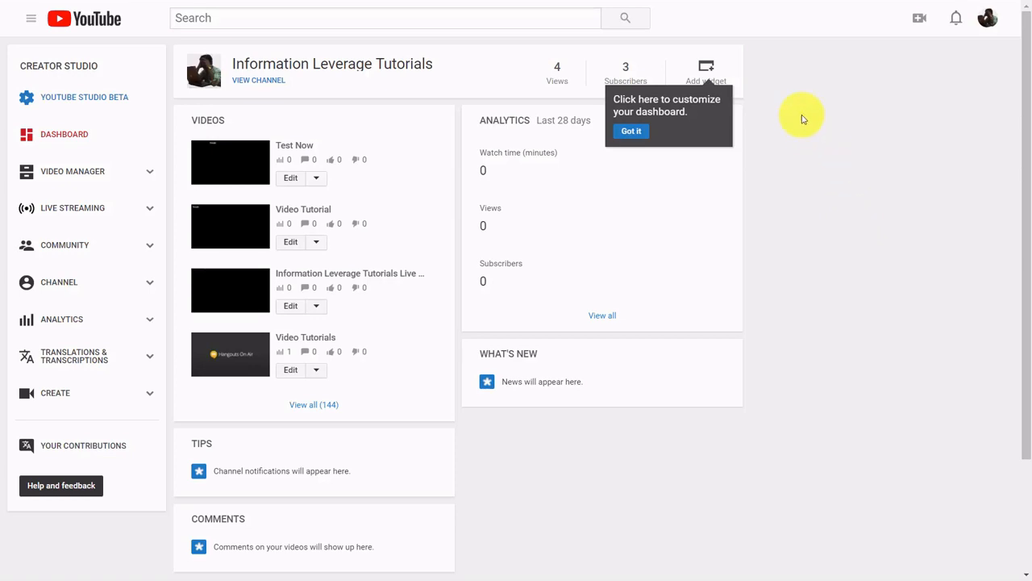
Give the Video Tutorial video the Buy & Sell Using Bitcoin image as custom thumbnail, save the changes and return to the video list.
left_click(292, 244)
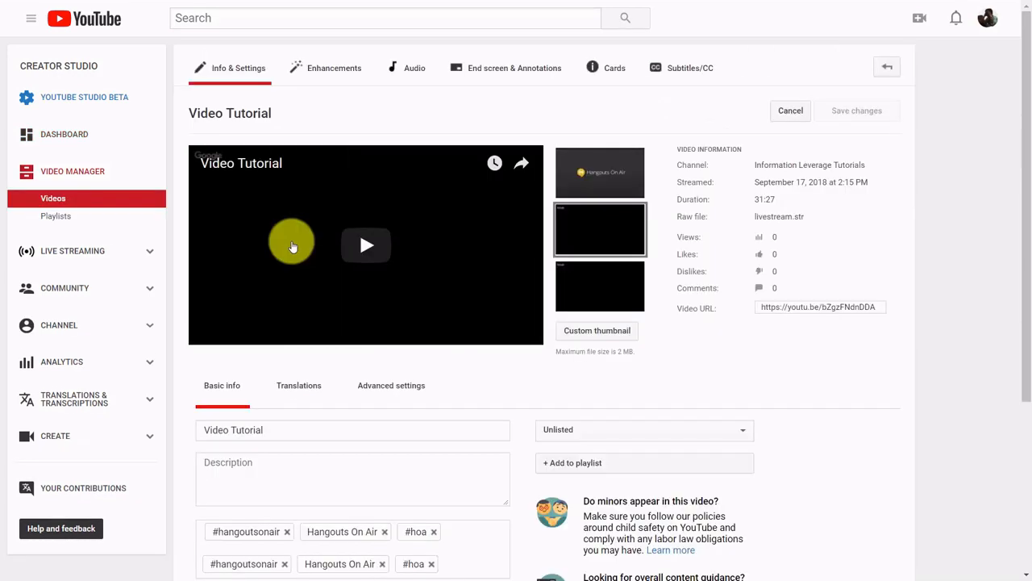
mouse_move(599, 194)
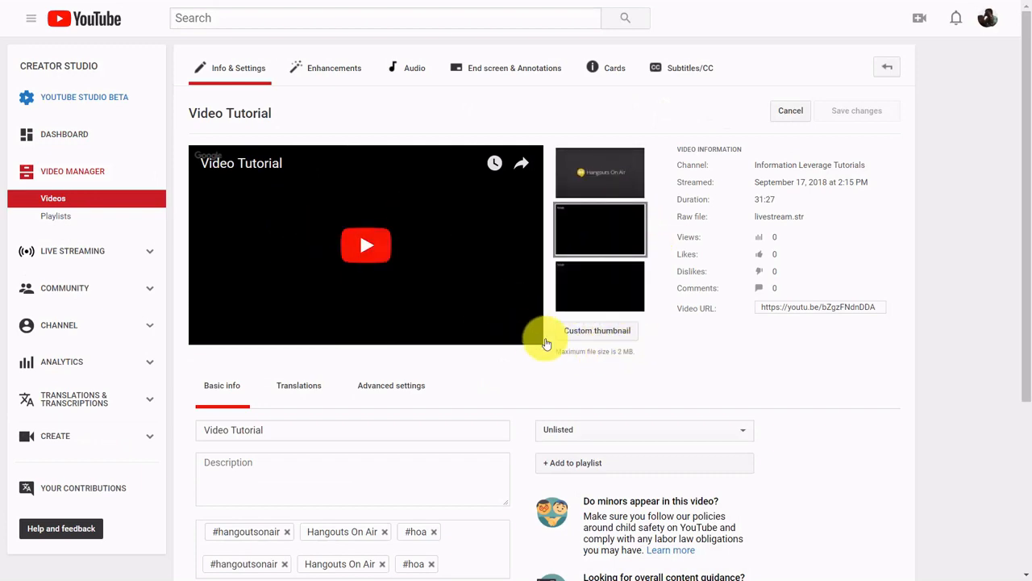
mouse_move(586, 343)
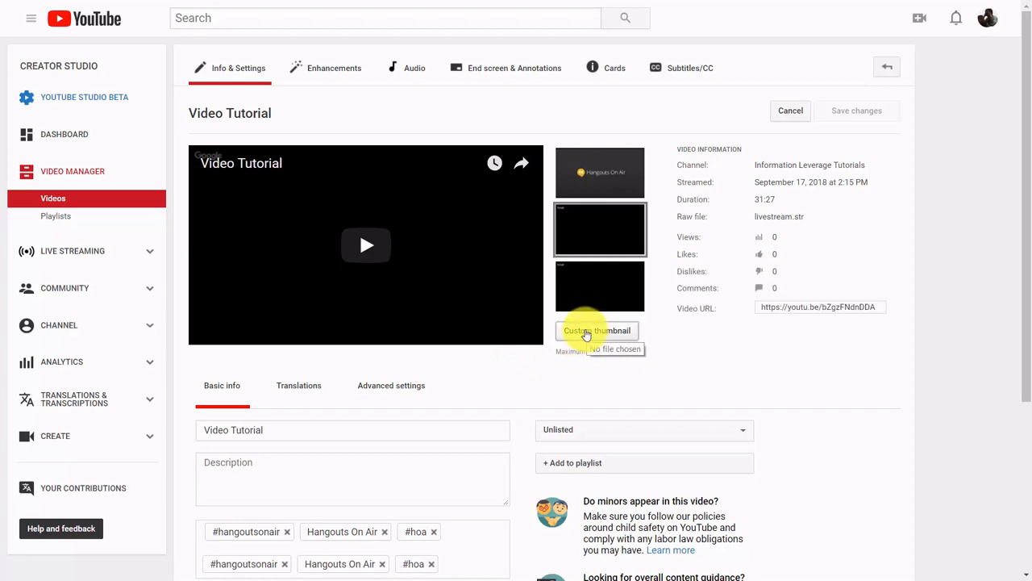
left_click(586, 331)
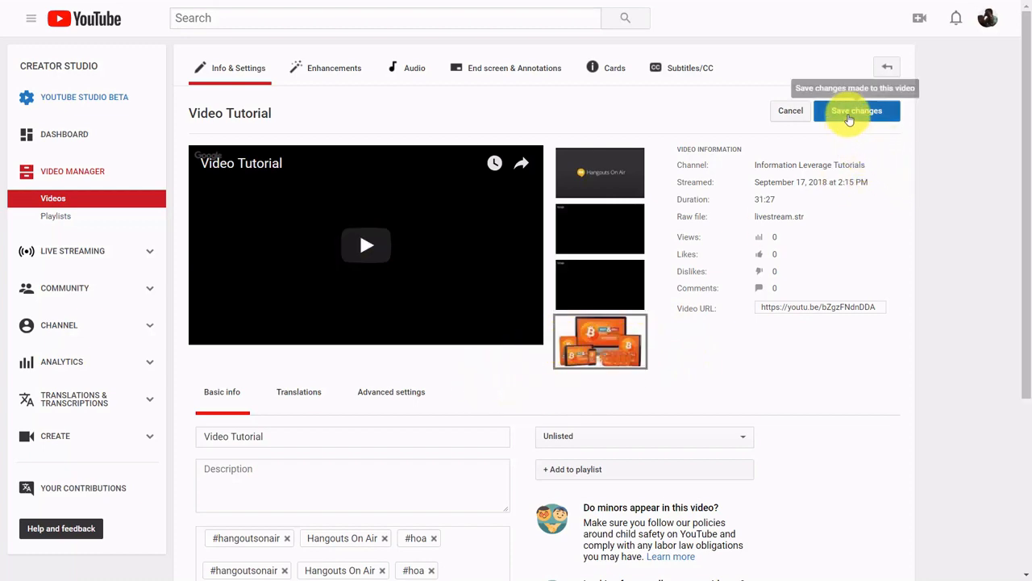
left_click(854, 112)
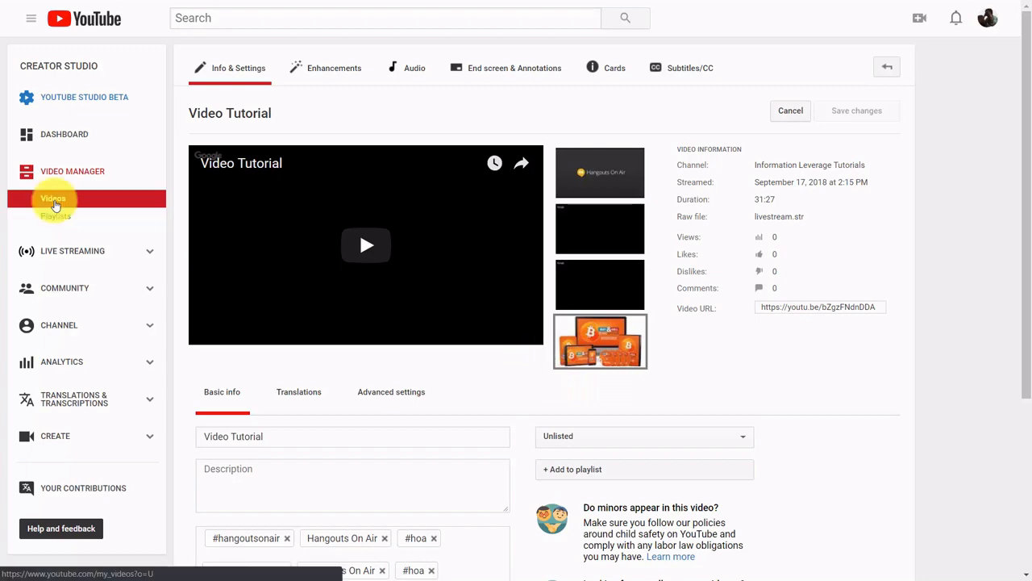
left_click(53, 201)
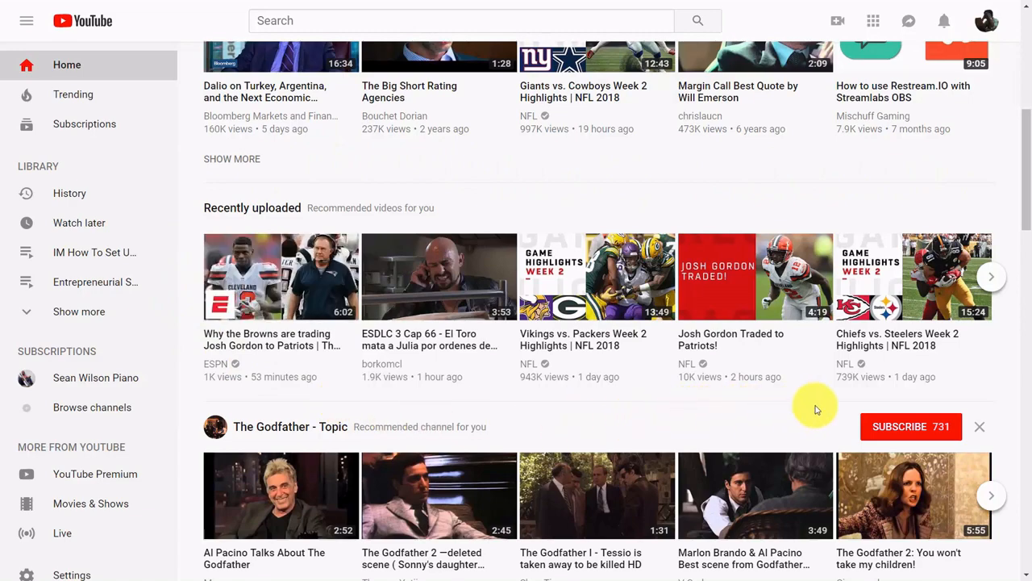
Go from the YouTube home page to Creator Studio and open the end screen editor for the Video Tutorial video.
scroll(815, 409, "up", 6)
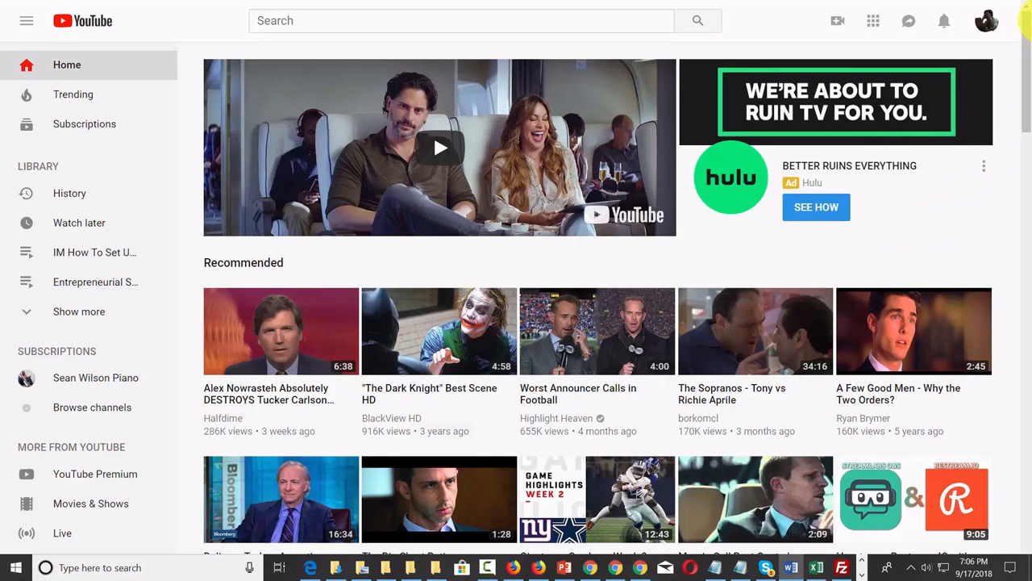
left_click(988, 22)
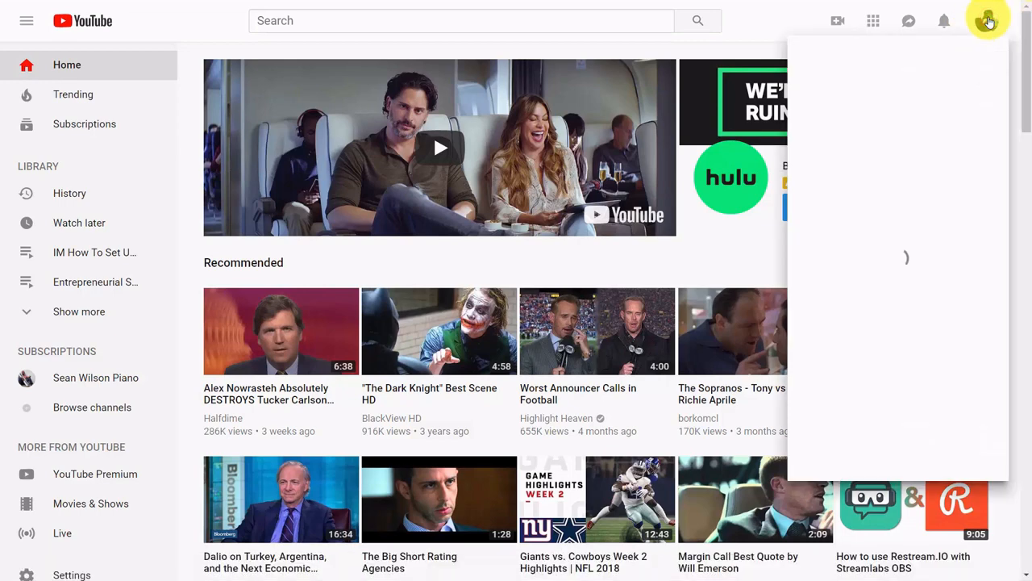
left_click(897, 166)
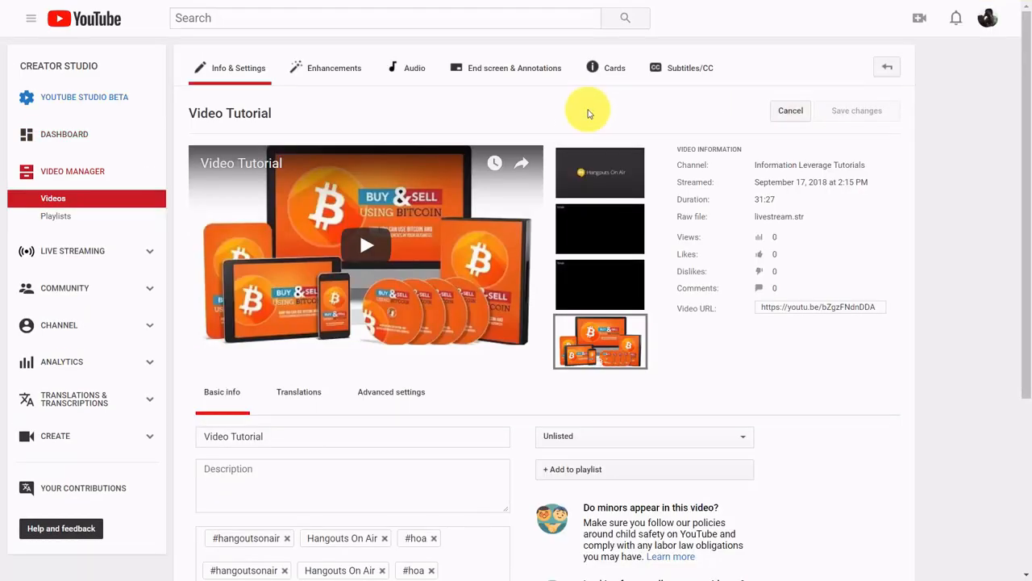
left_click(510, 72)
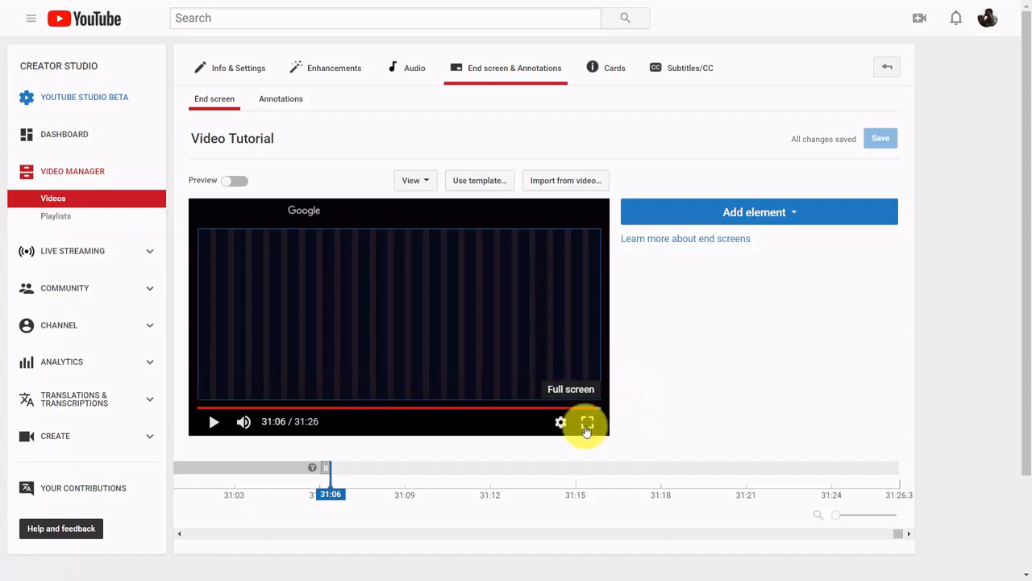
Add an end screen video element for the 3:54 Information Leverage Tutorials Live Stream and move it to the frame's upper-right corner.
left_click(758, 215)
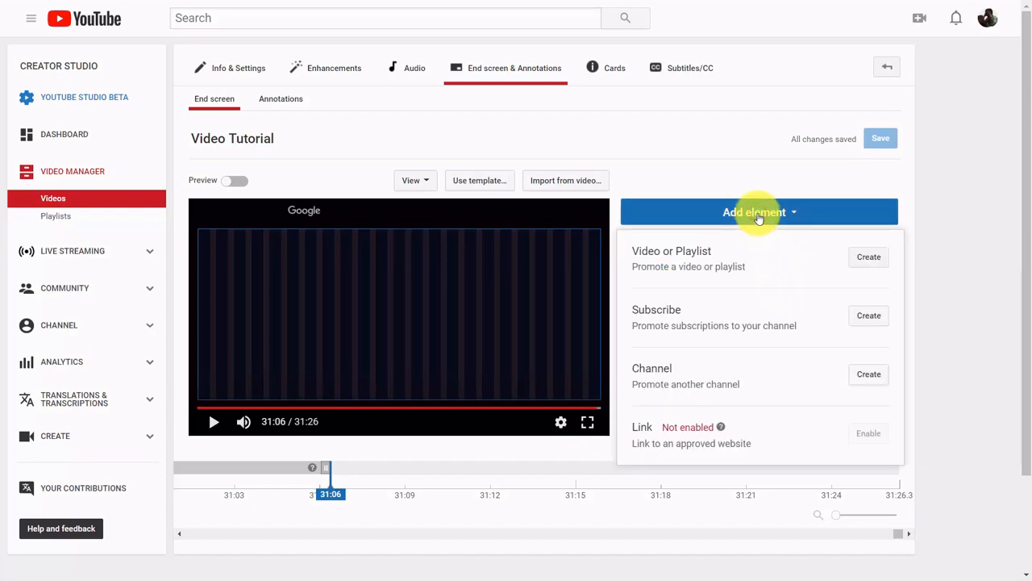
left_click(859, 262)
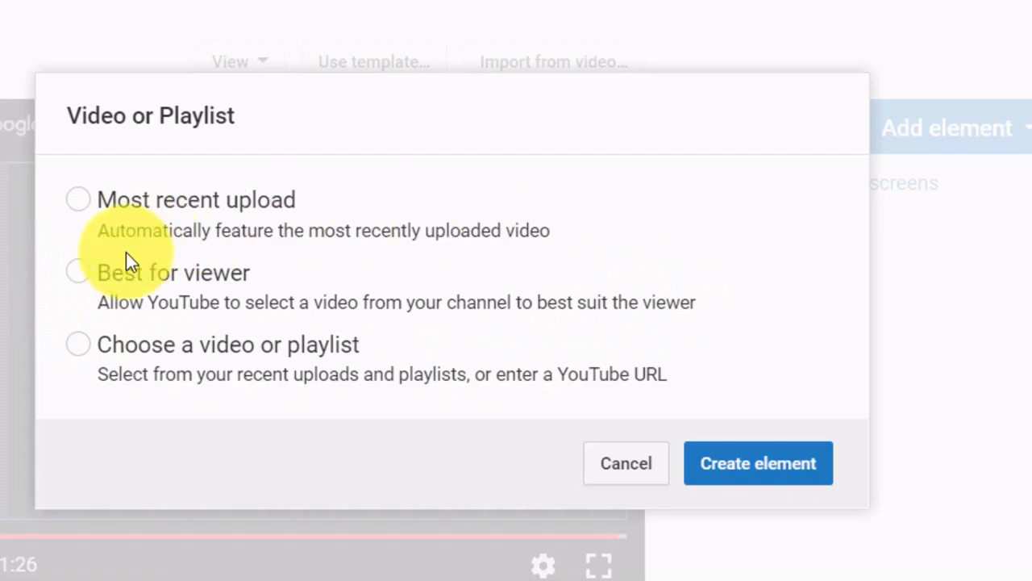
left_click(78, 348)
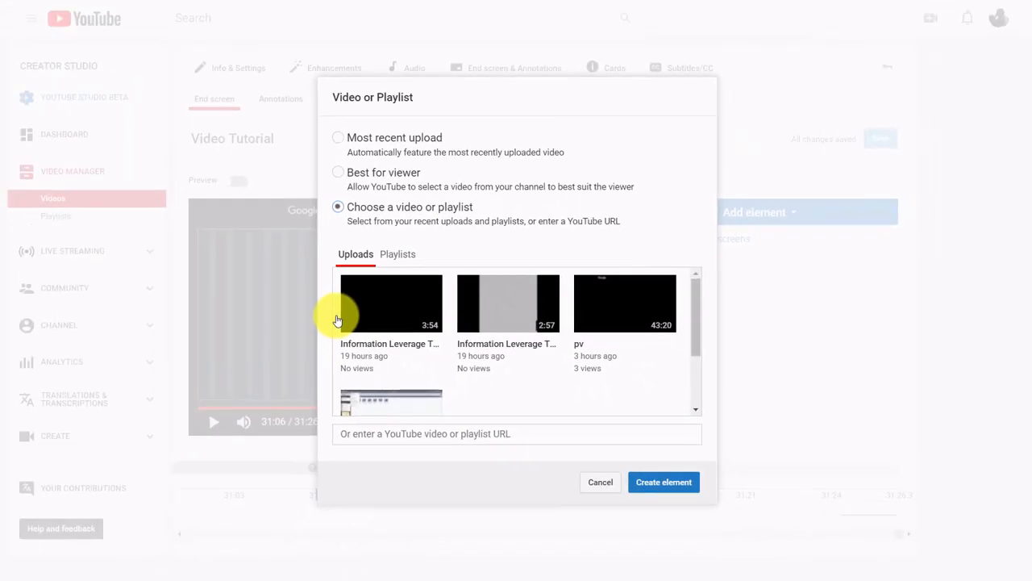
left_click(398, 323)
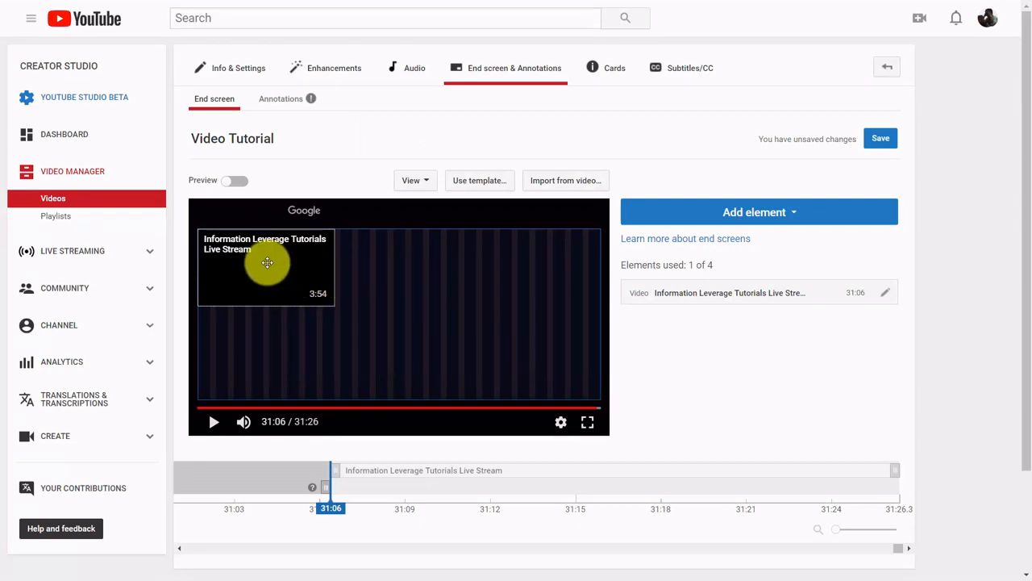
left_click_drag(266, 262, 505, 249)
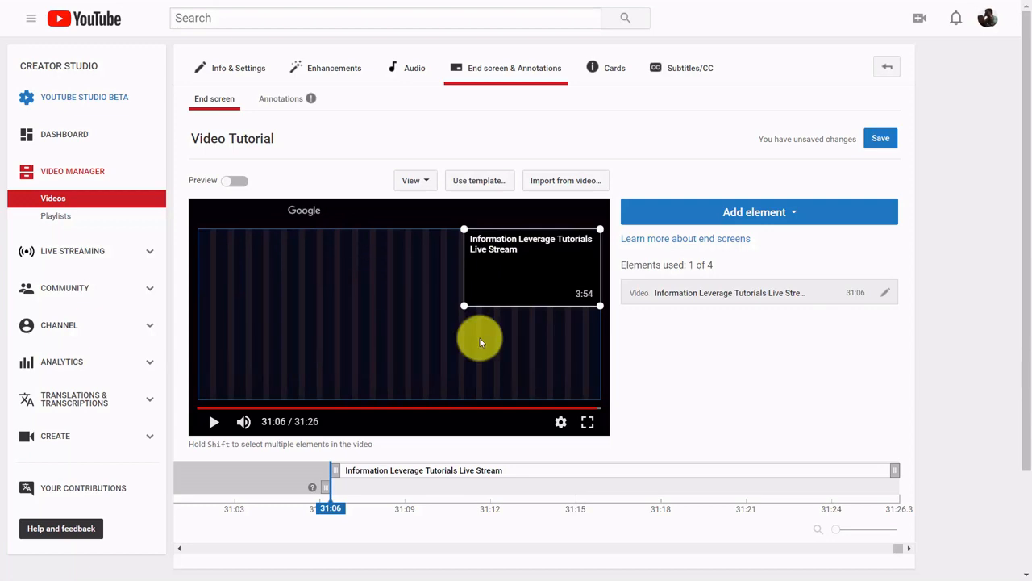
Replace the current end screen with the 2 Videos template that has two large side-by-side video elements.
left_click(480, 180)
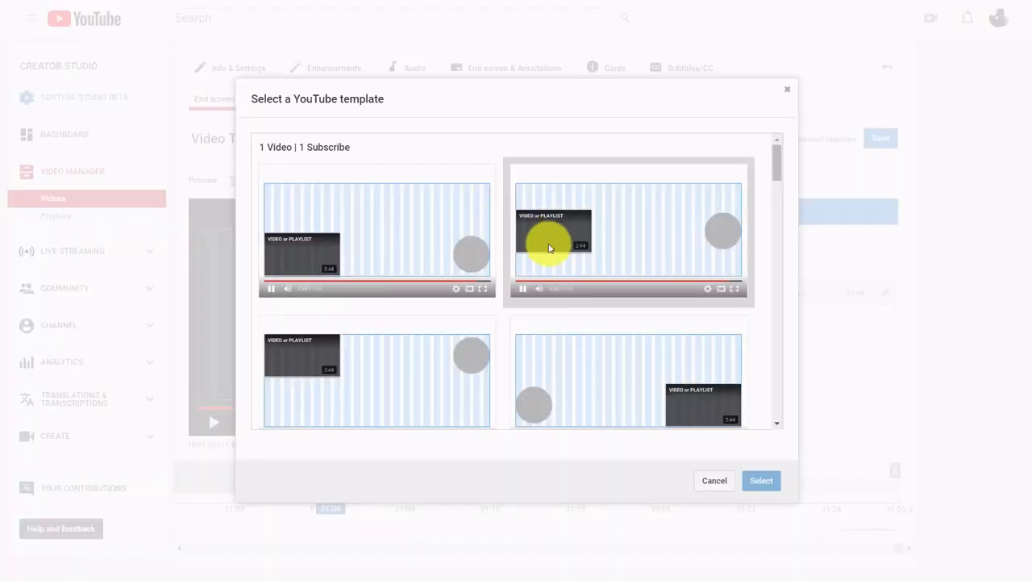
scroll(548, 248, "down", 10)
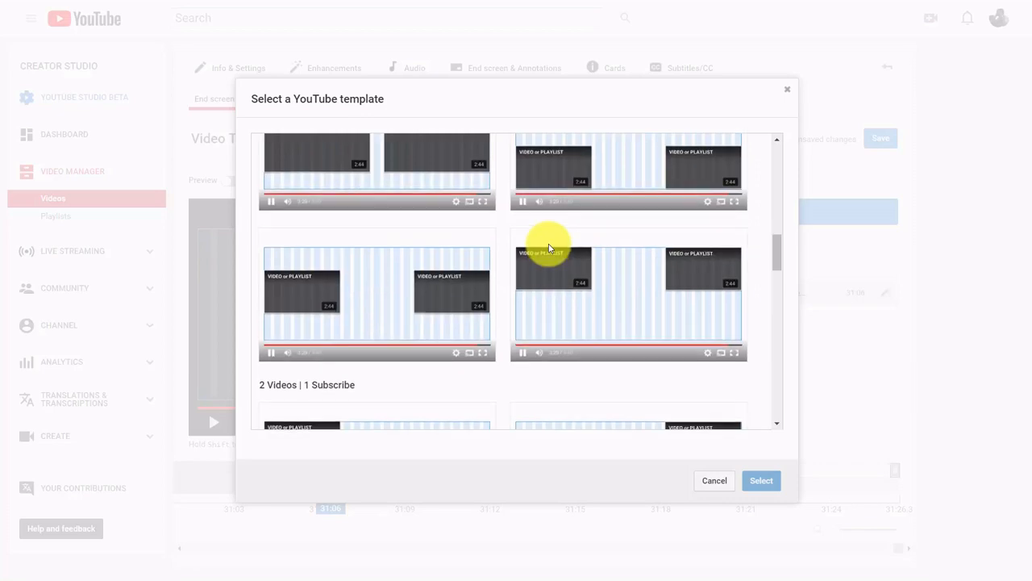
scroll(548, 247, "up", 3)
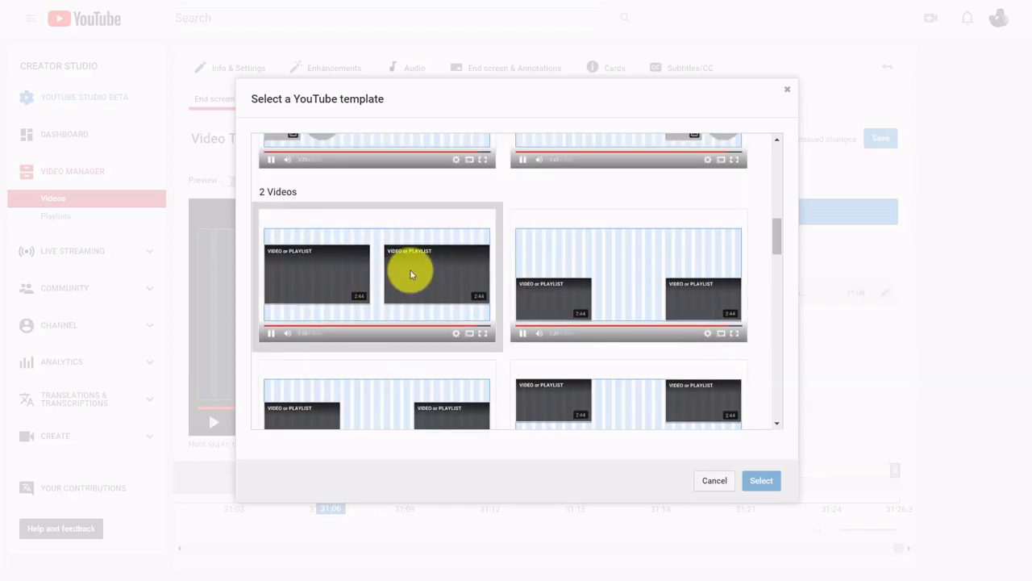
left_click(339, 284)
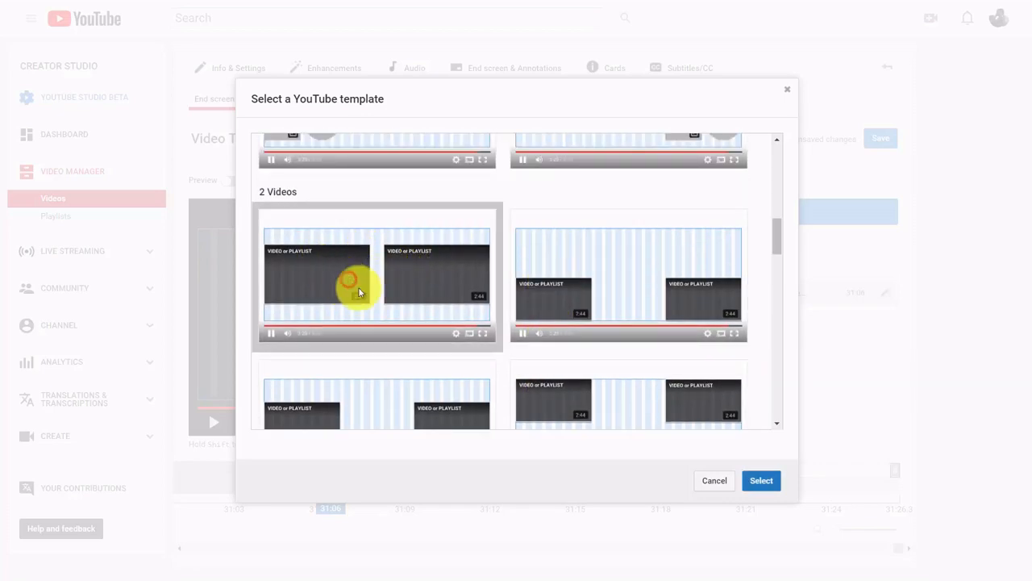
left_click(760, 481)
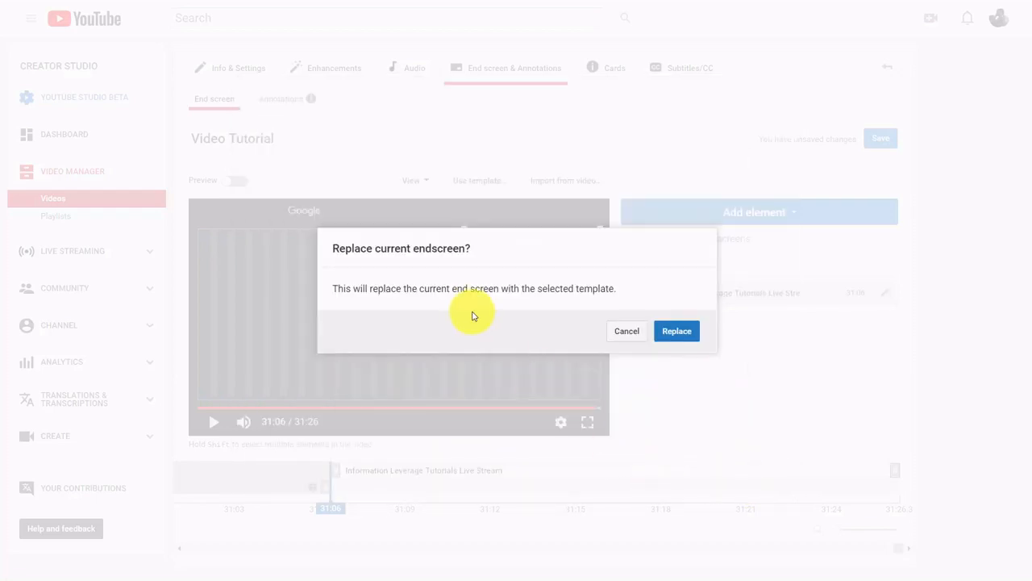
left_click(677, 333)
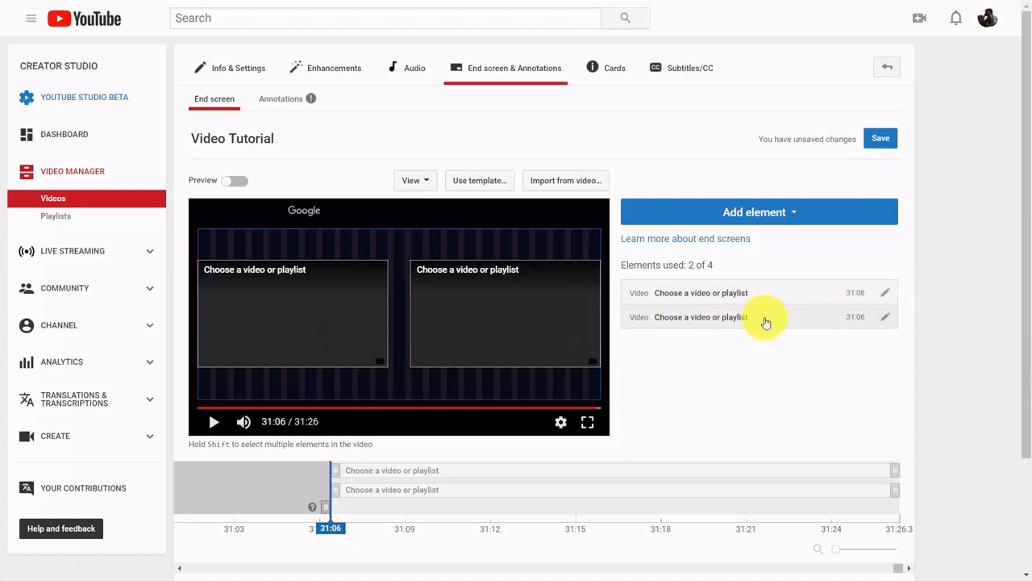
Assign the 3:54 Information Leverage Tutorials Live Stream to the end screen's left video placeholder and save the element.
left_click(885, 295)
left_click(413, 309)
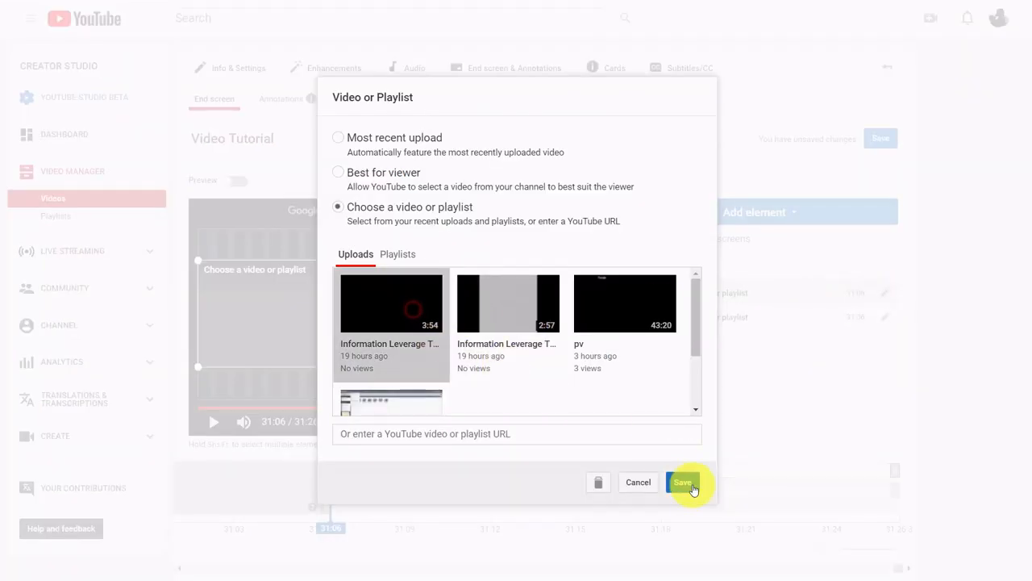
left_click(684, 482)
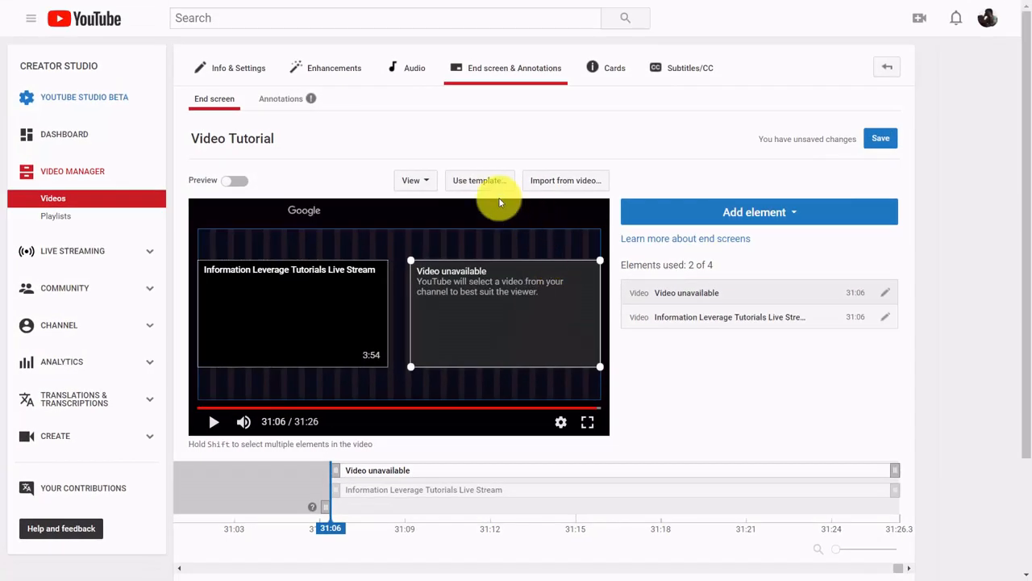
Replace the current end screen with the 4 Videos template.
left_click(489, 180)
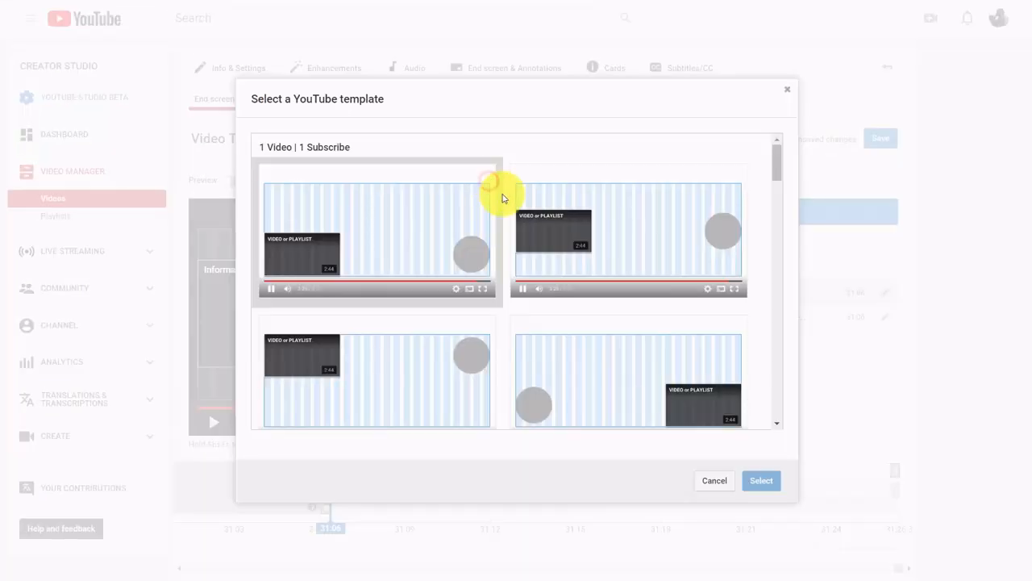
left_click_drag(780, 169, 753, 398)
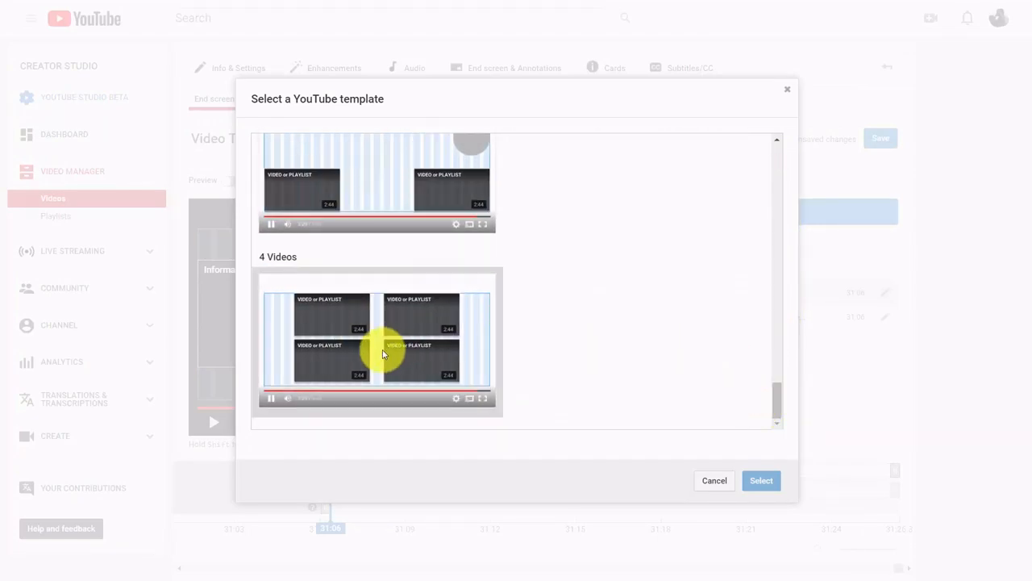
left_click(348, 332)
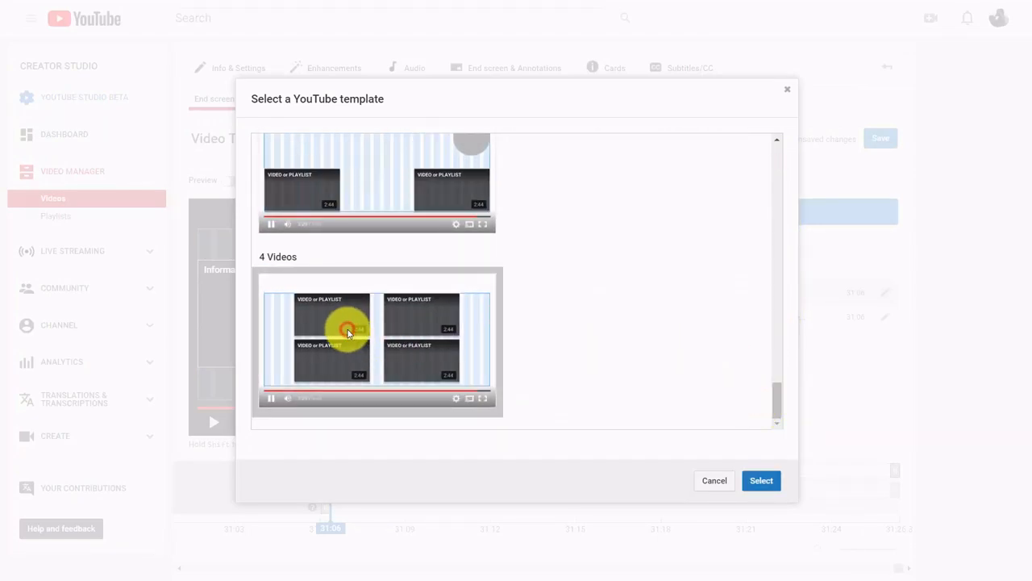
left_click(750, 485)
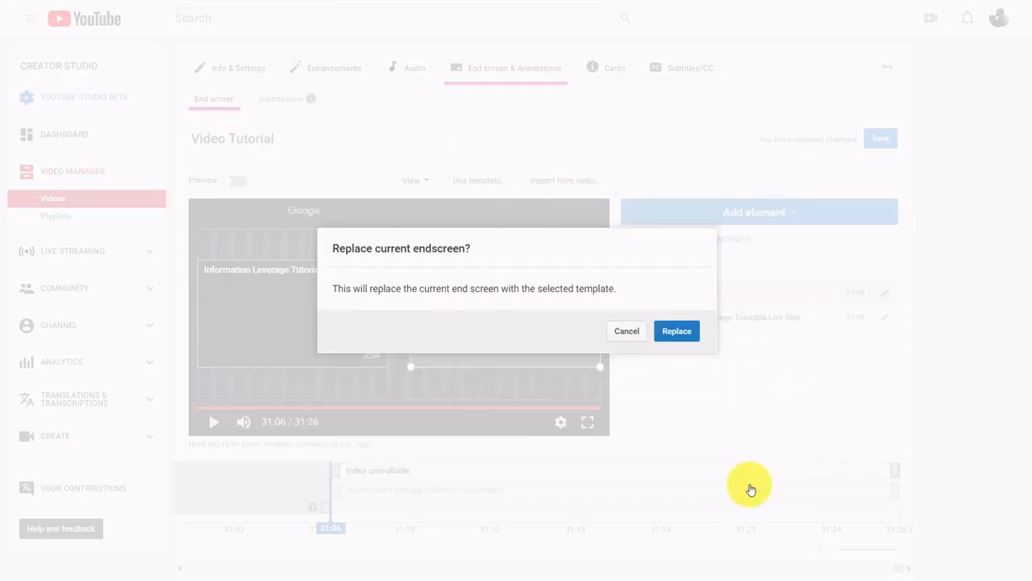
left_click(661, 332)
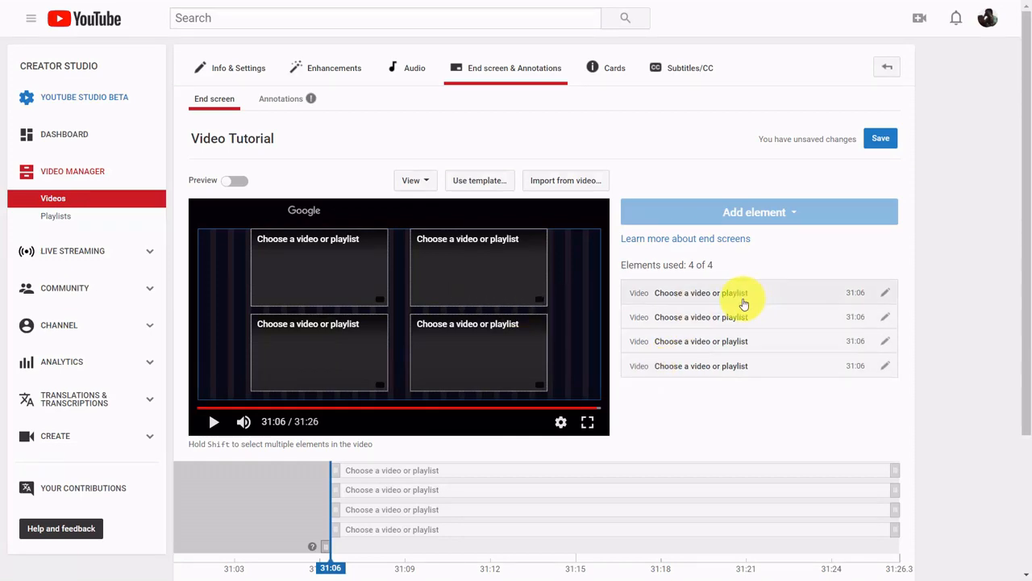
Assign the 3:54 Information Leverage Tutorials Live Stream to the end screen's upper-left video placeholder and save the element.
left_click(729, 297)
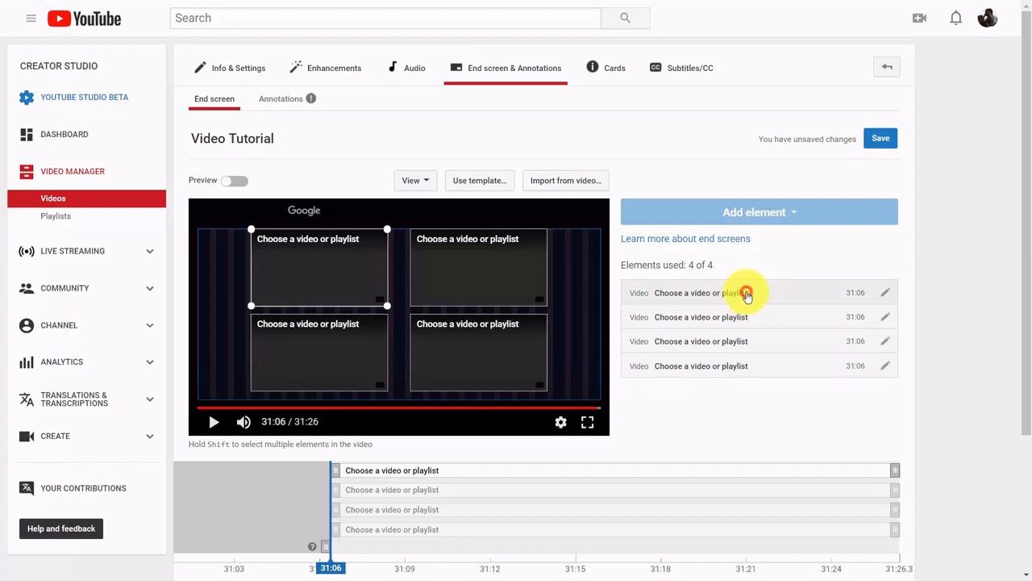
left_click(885, 292)
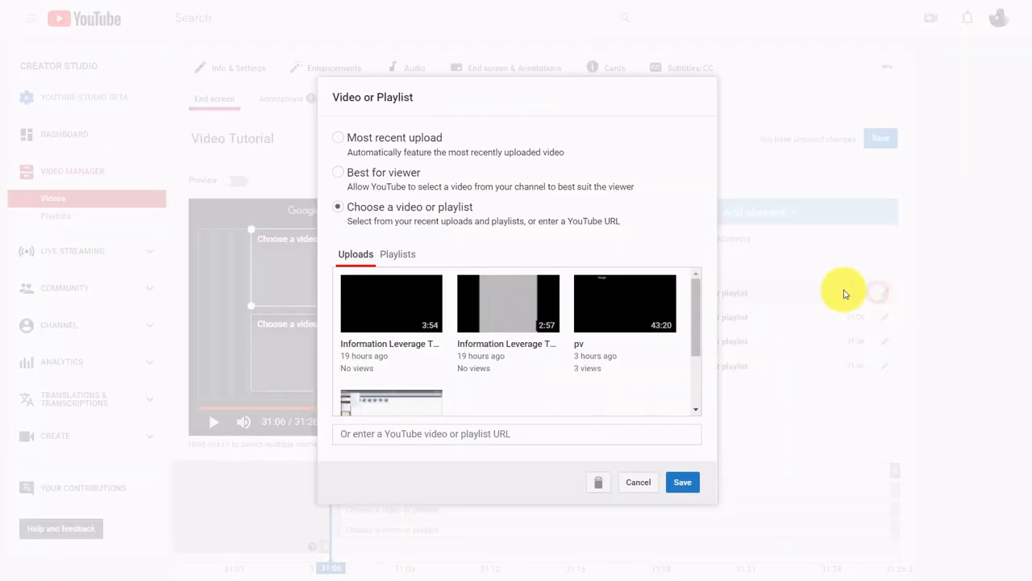
left_click(441, 317)
left_click(684, 482)
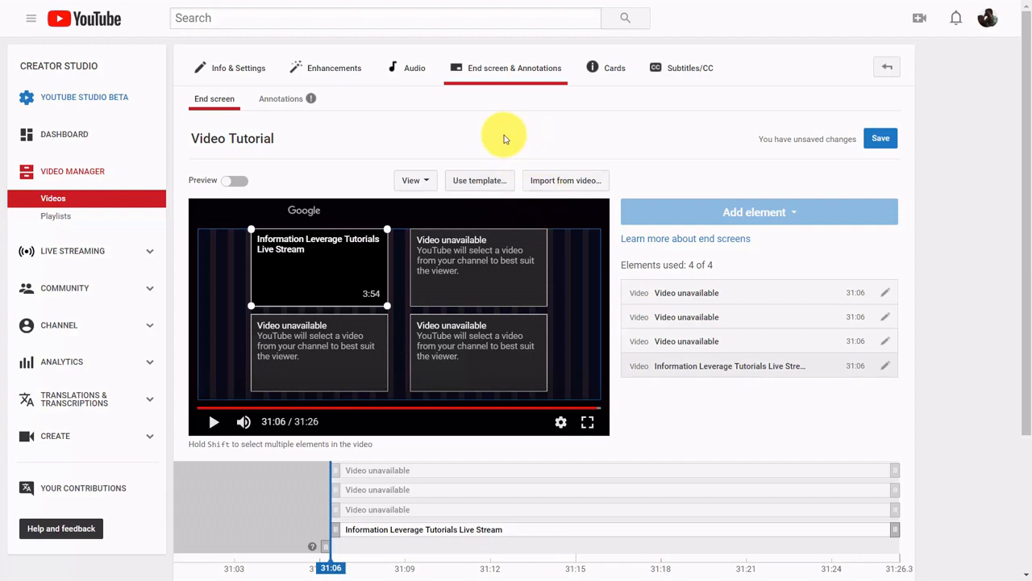
Open the cards editor for the Video Tutorial video, pause playback and move the playhead to 11:48.
left_click(611, 71)
left_click(597, 71)
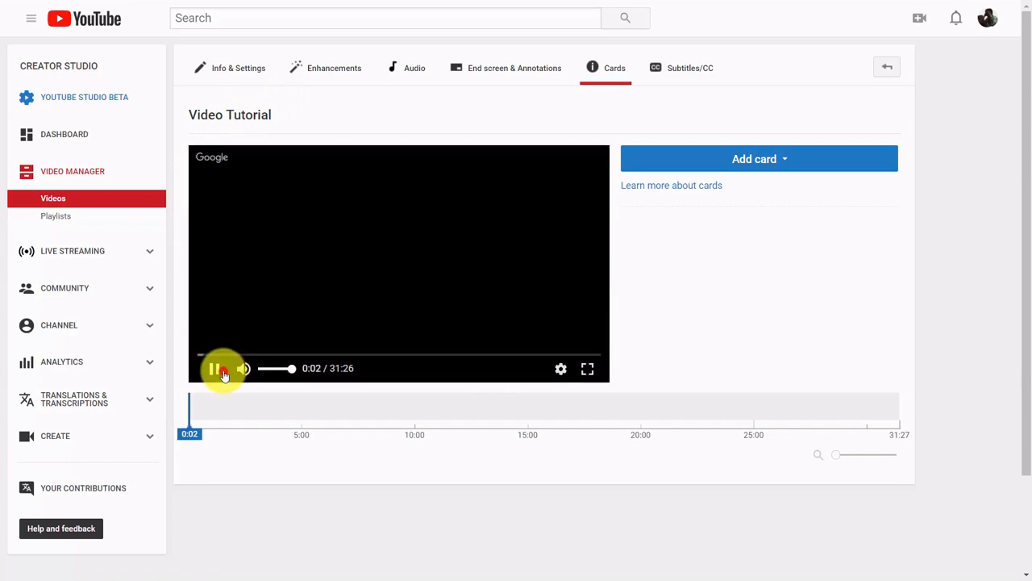
left_click(215, 369)
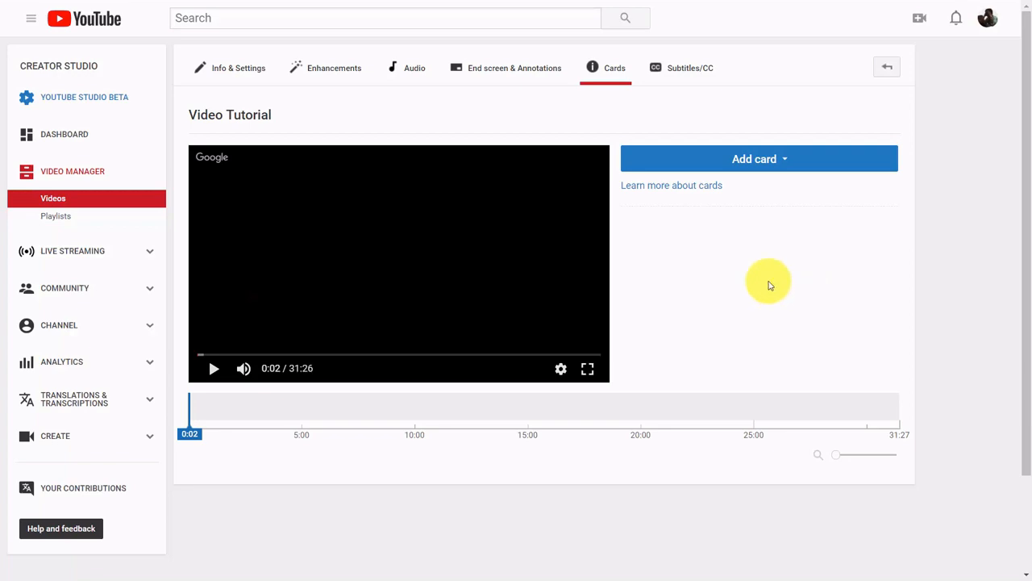
left_click(199, 355)
left_click_drag(199, 357, 351, 358)
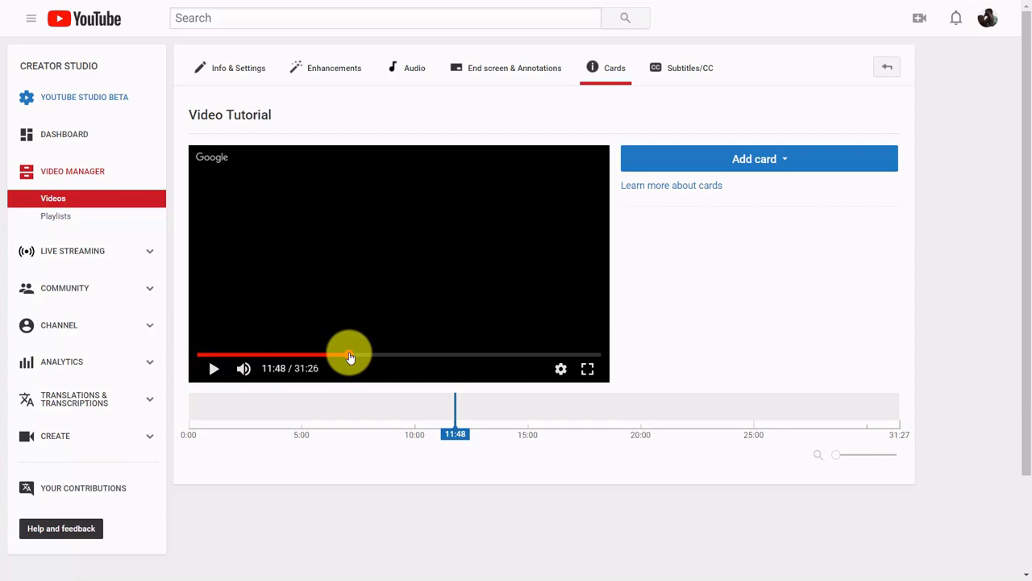
Create a card for the 3:54 Information Leverage Tutorials Live Stream with message "Click and See Our Live Session", teaser "Our Session on Tutorials", and preview it.
left_click(776, 161)
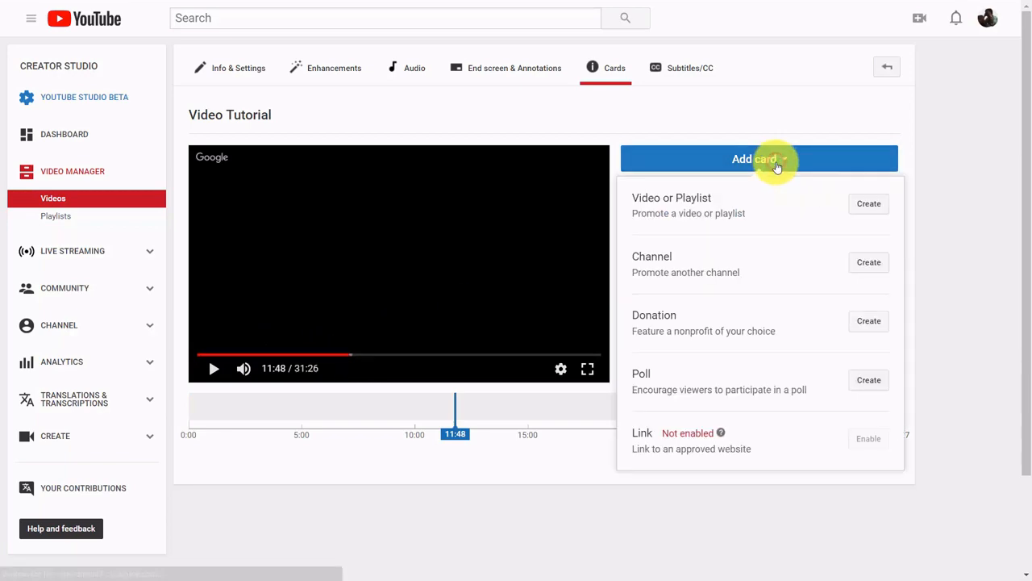
left_click(860, 207)
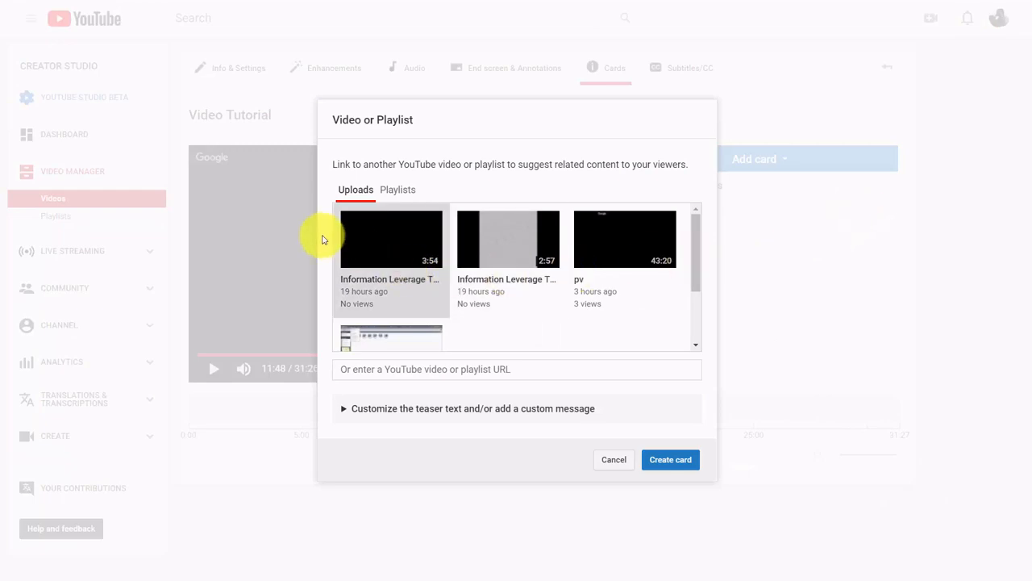
left_click(376, 258)
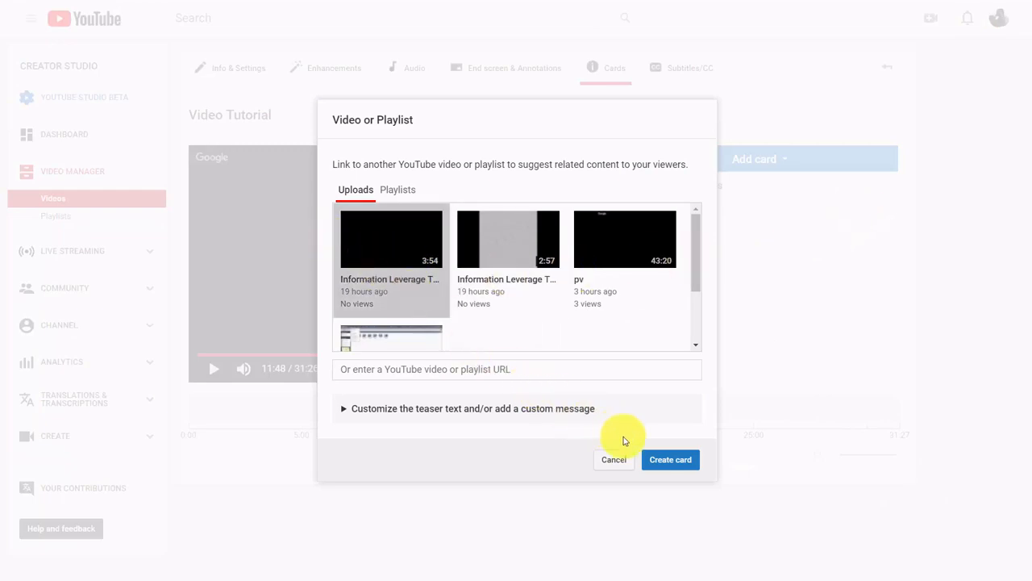
left_click(390, 409)
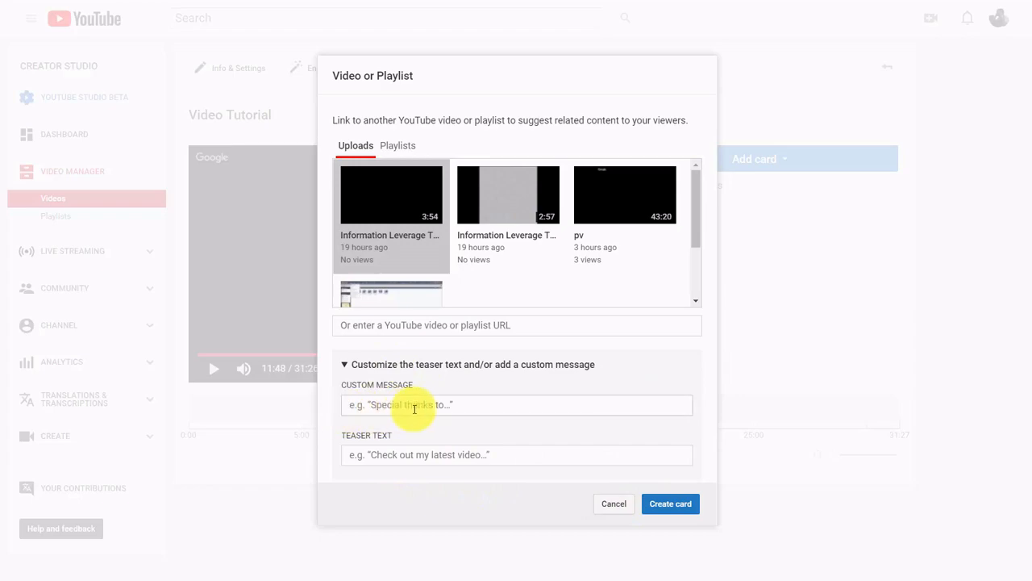
left_click(414, 408)
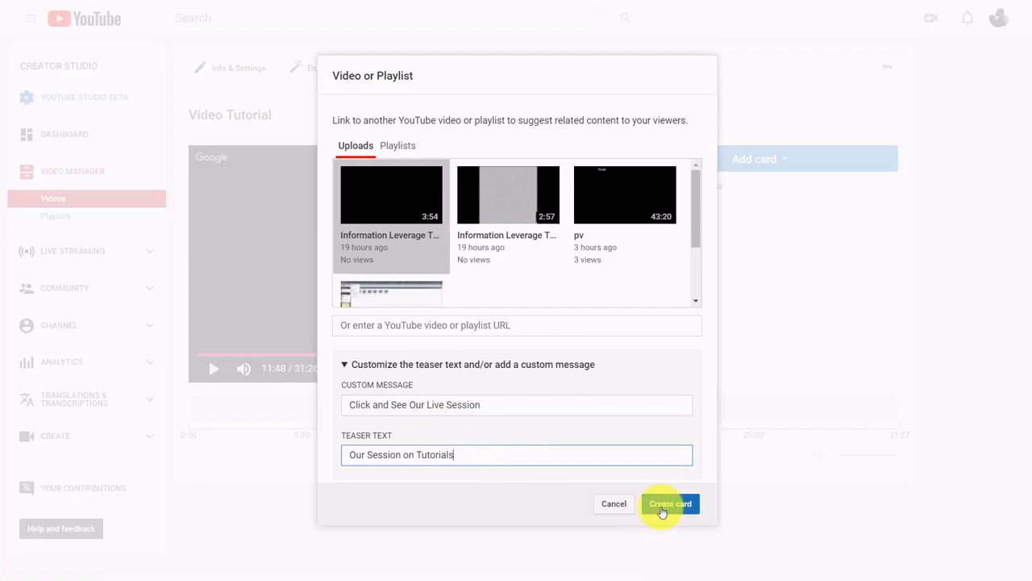
left_click(661, 508)
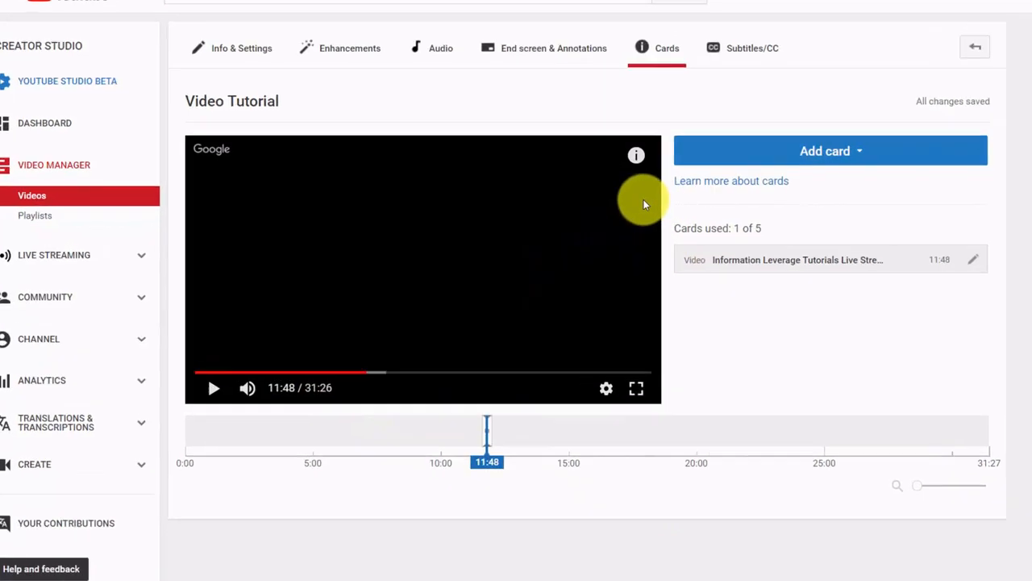
mouse_move(602, 179)
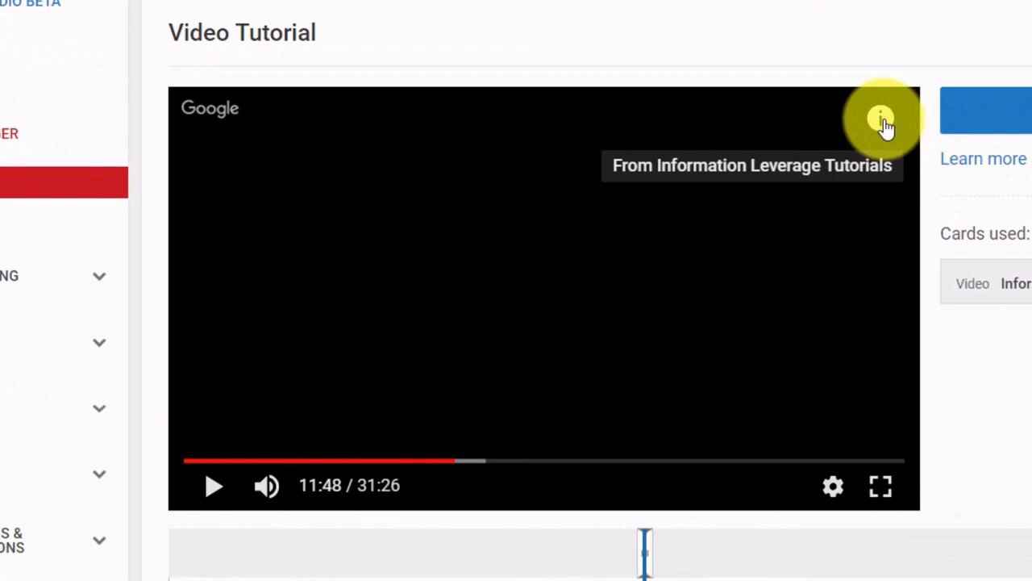
left_click(885, 122)
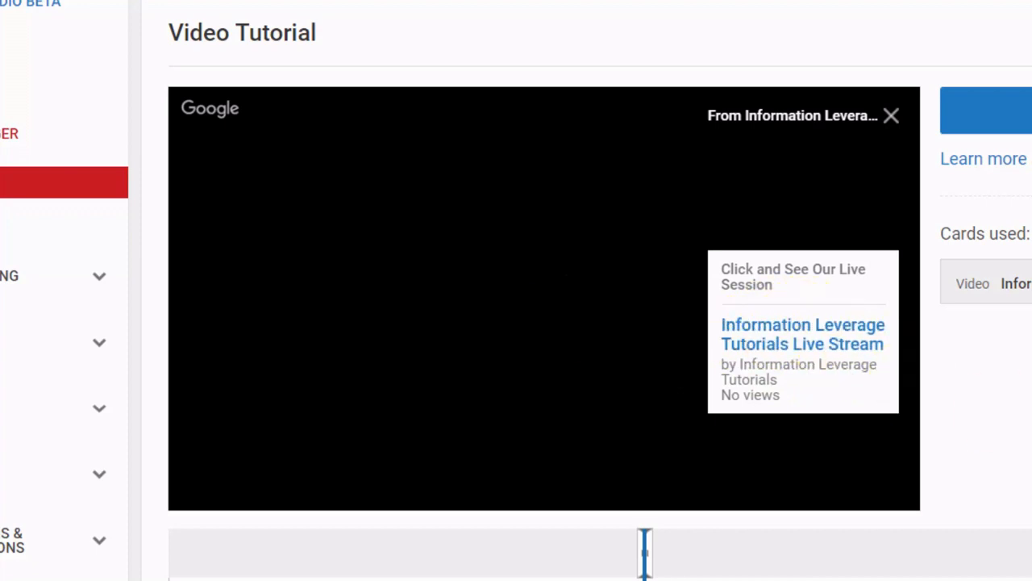
Create a card at 18:39 for the 43:20 pv video with custom message "Click To Get Videos" and teaser text "Watch Our Videos".
left_click_drag(458, 464, 618, 484)
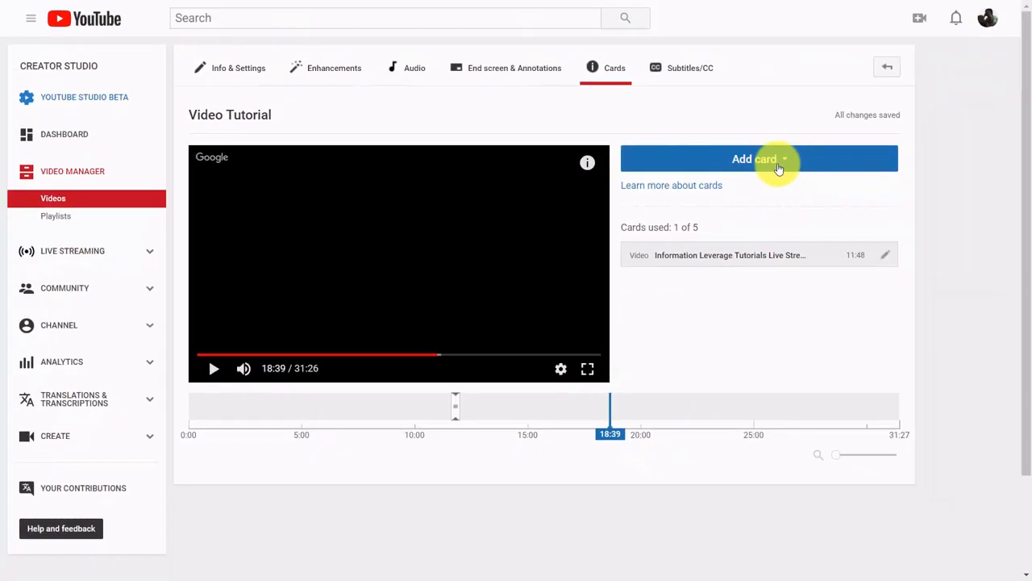
left_click(777, 165)
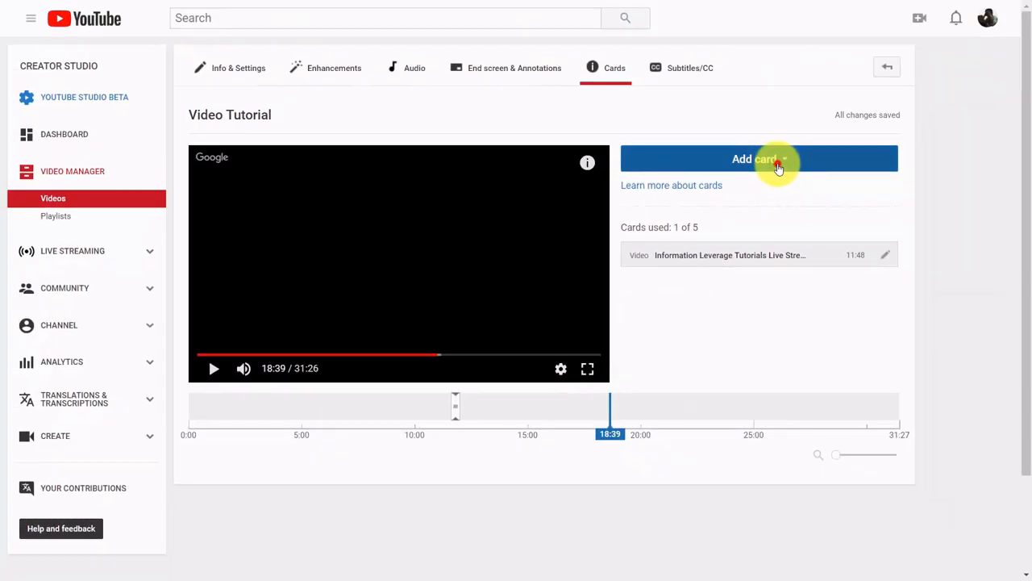
left_click(861, 208)
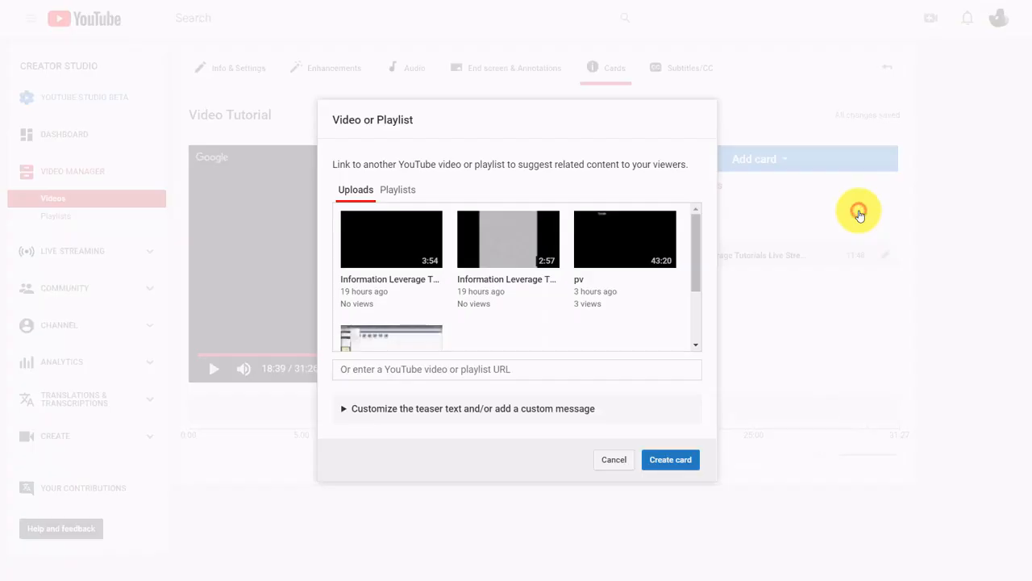
left_click(609, 250)
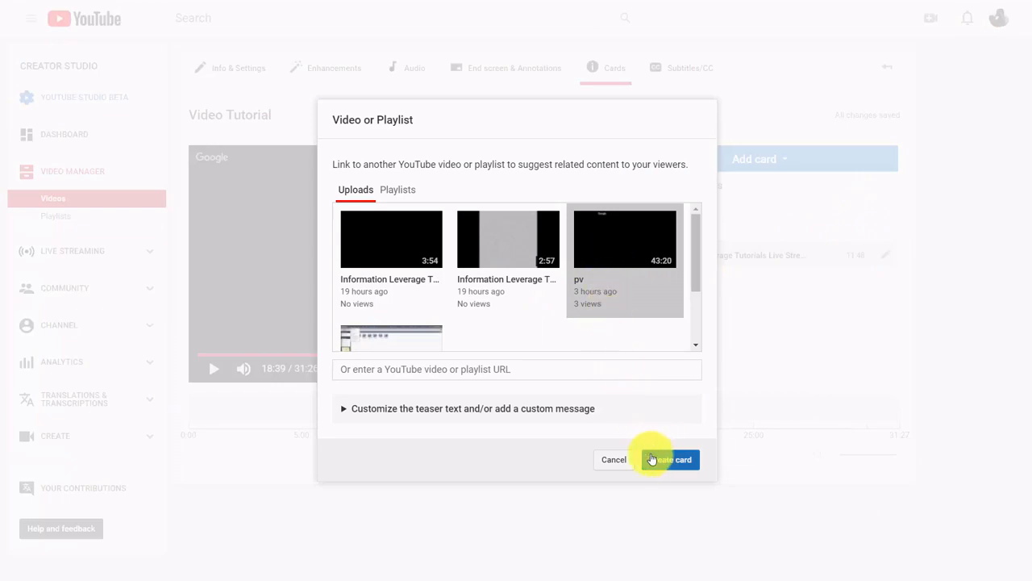
left_click(351, 416)
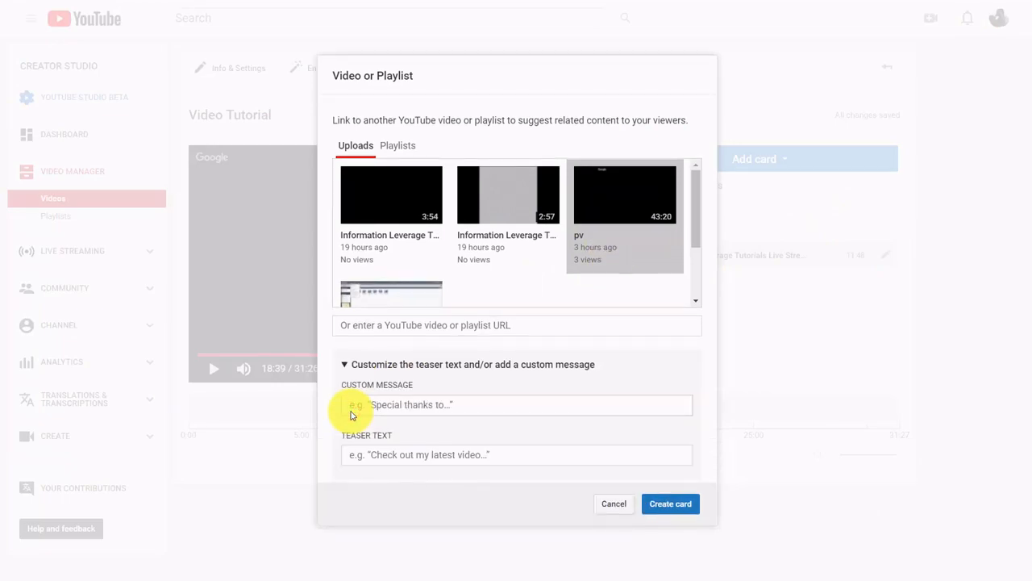
type("Click To Get Videos")
left_click(364, 454)
type("Watch Our Videos")
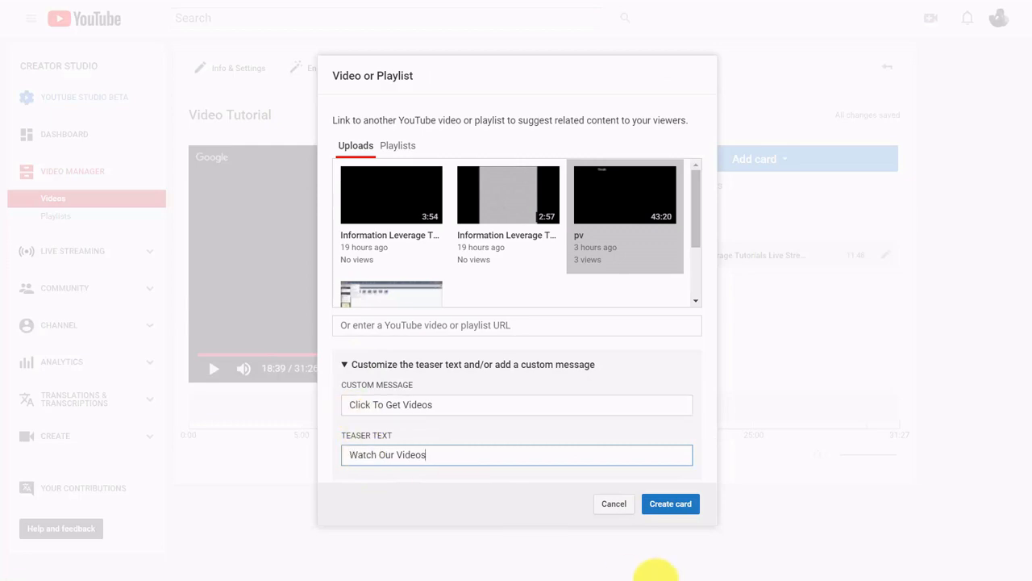
left_click(658, 509)
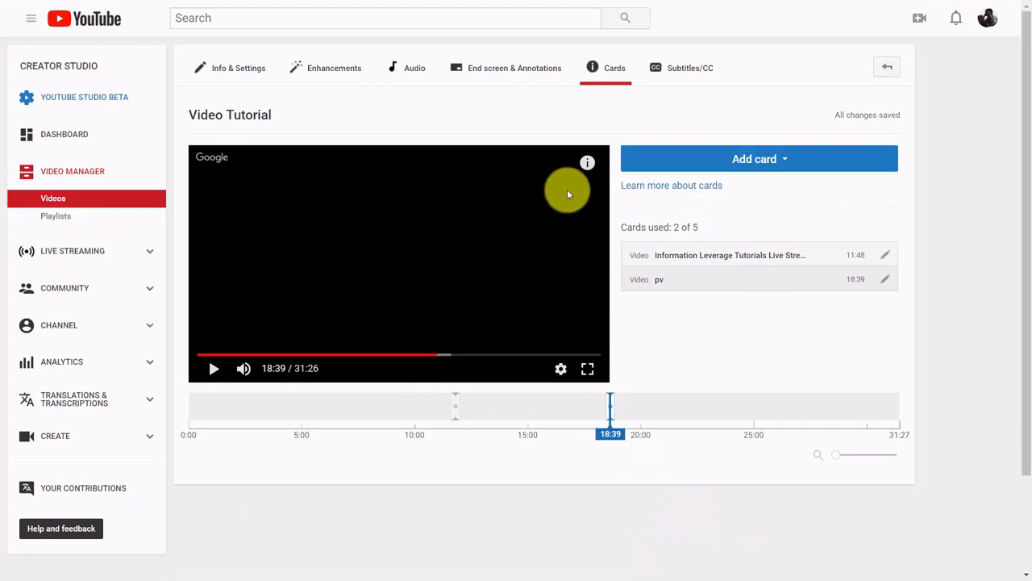
Preview the video's cards in the player and open the list of available card types.
mouse_move(588, 166)
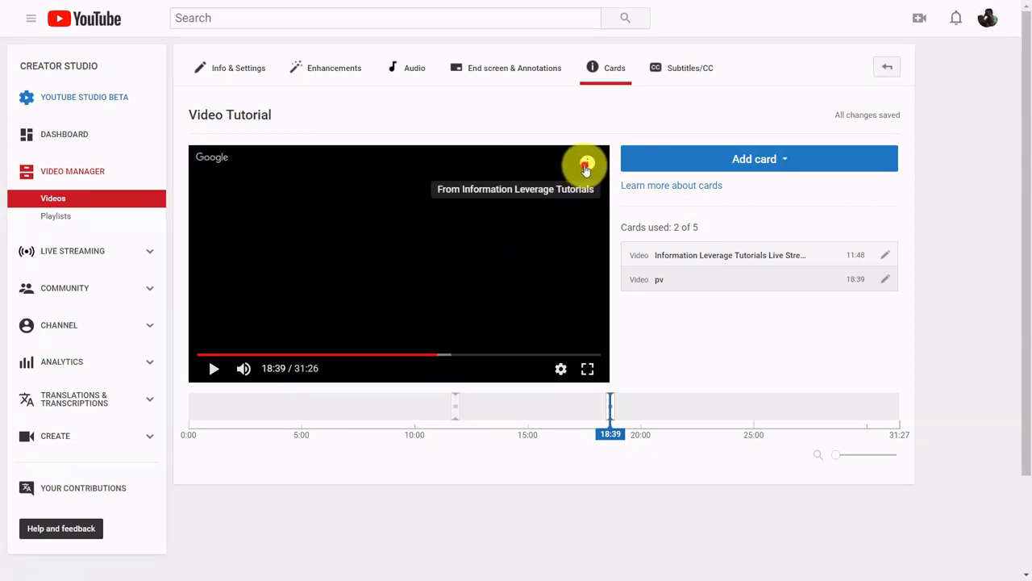
left_click(587, 165)
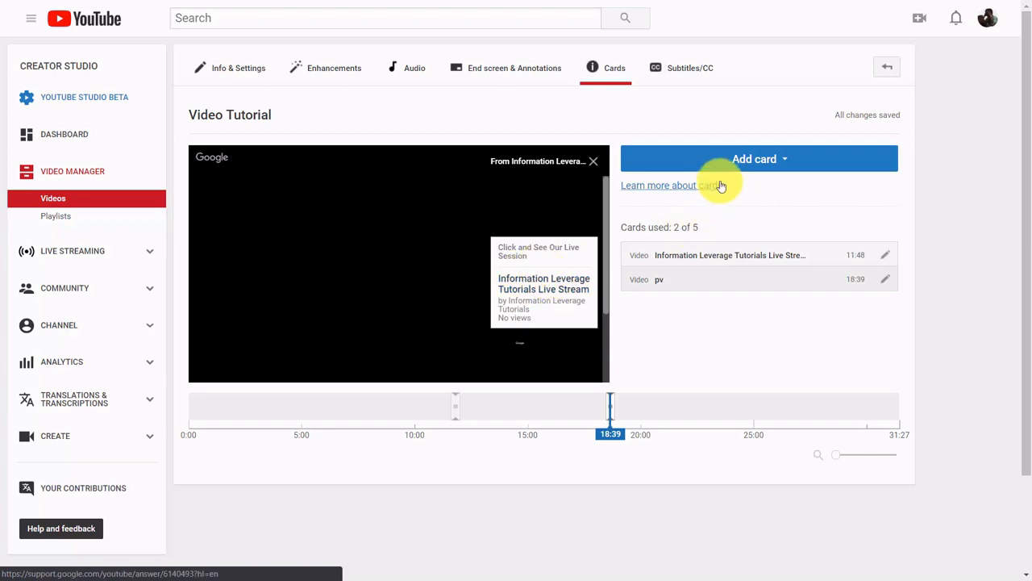
left_click(750, 160)
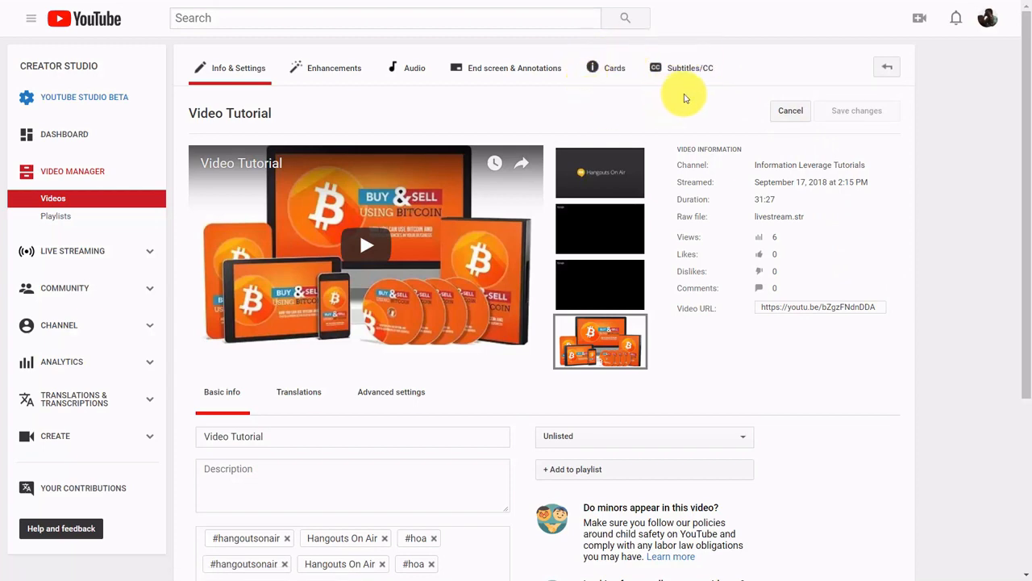
Open the video's subtitle manager, start adding English subtitles and choose the Transcribe and auto-sync method.
left_click(689, 69)
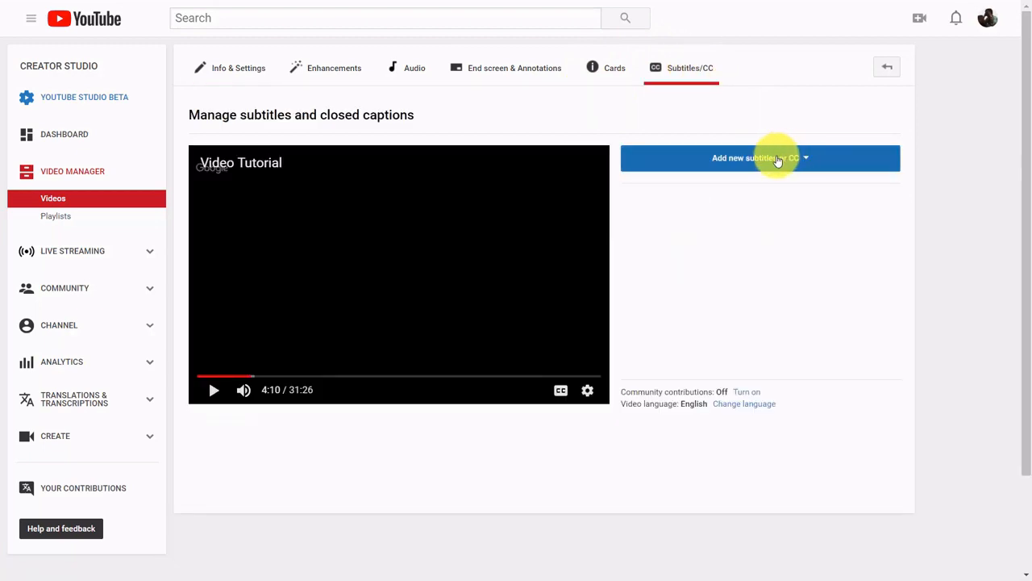
left_click(776, 160)
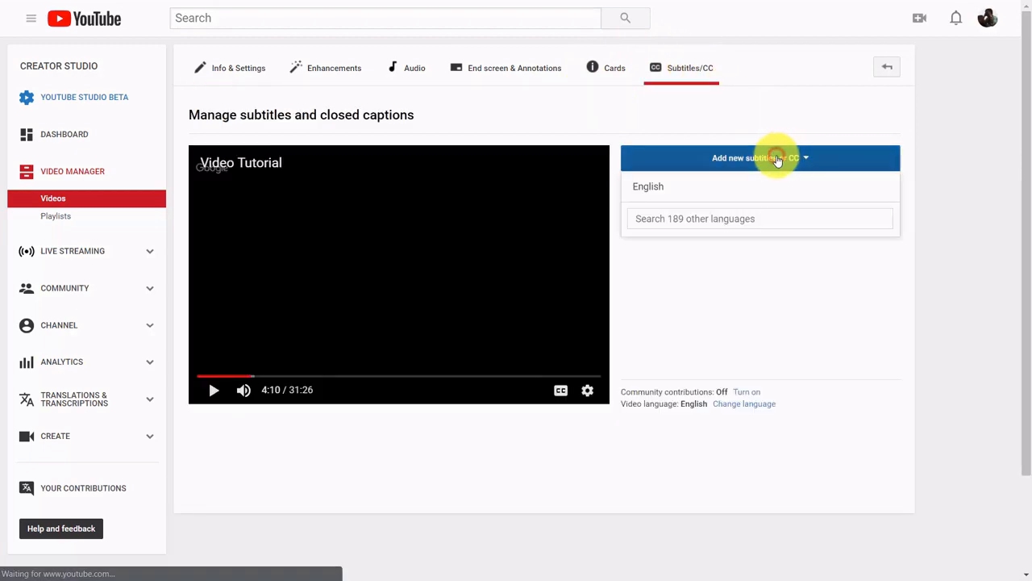
left_click(649, 190)
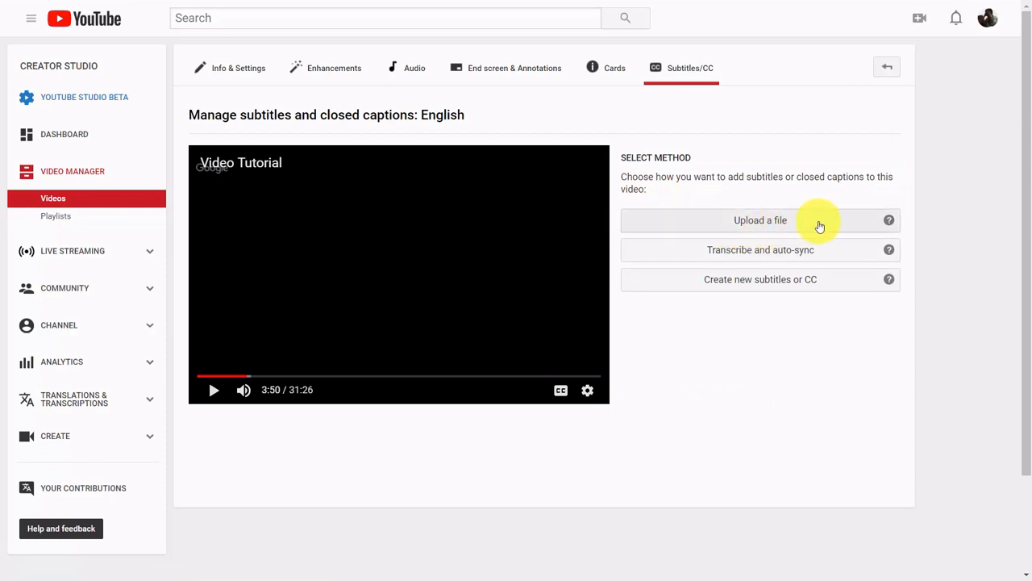
left_click(772, 249)
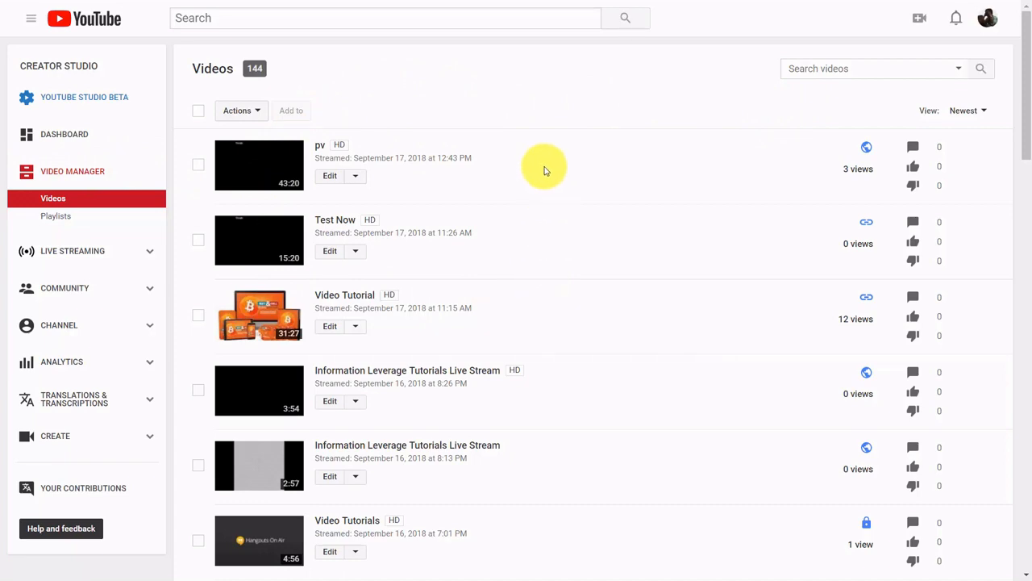
scroll(544, 170, "down", 5)
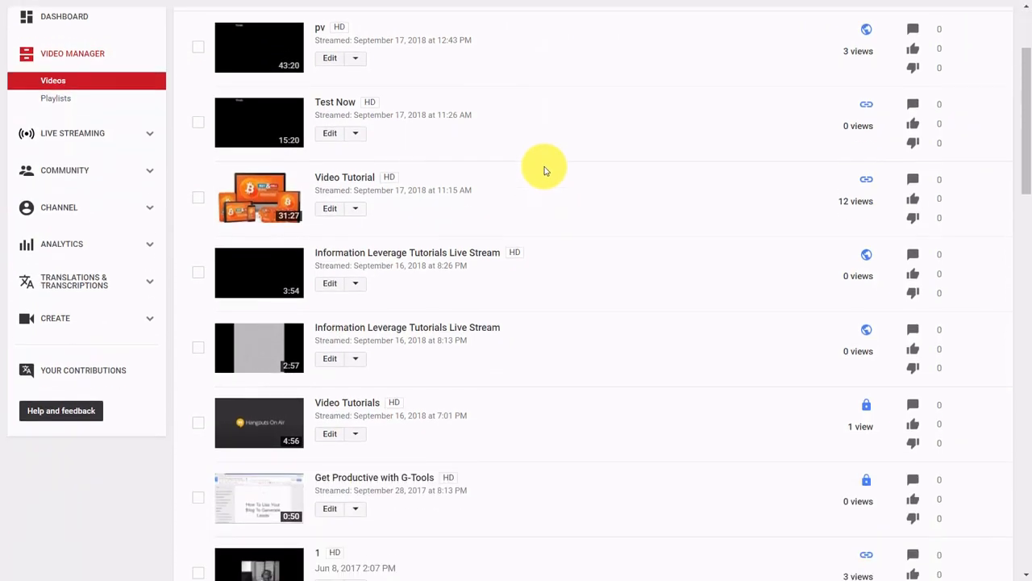
scroll(545, 170, "down", 4)
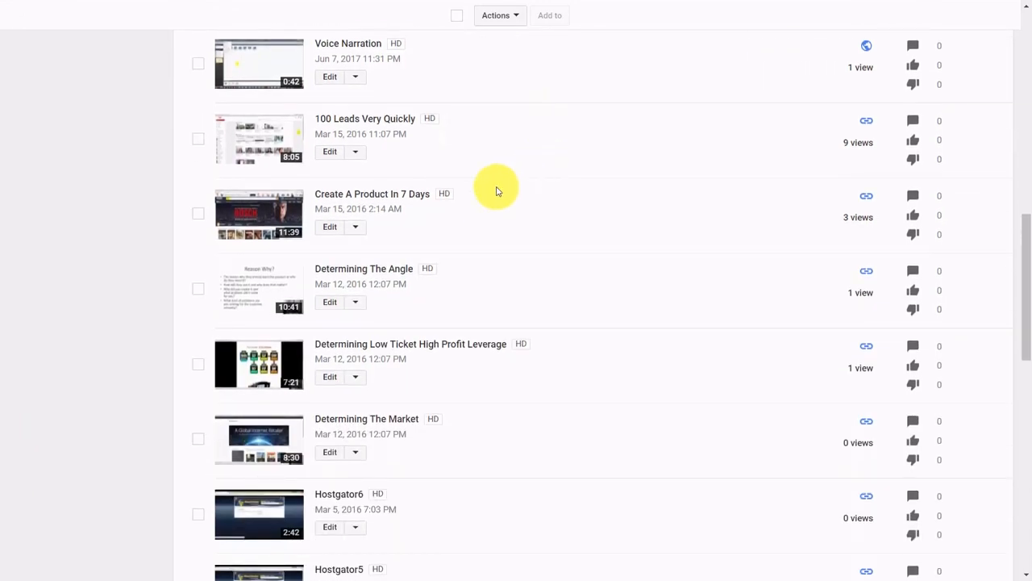
Open the subtitle manager for the video Create A Product In 7 Days, set its language to English, and play it with captions.
left_click(361, 229)
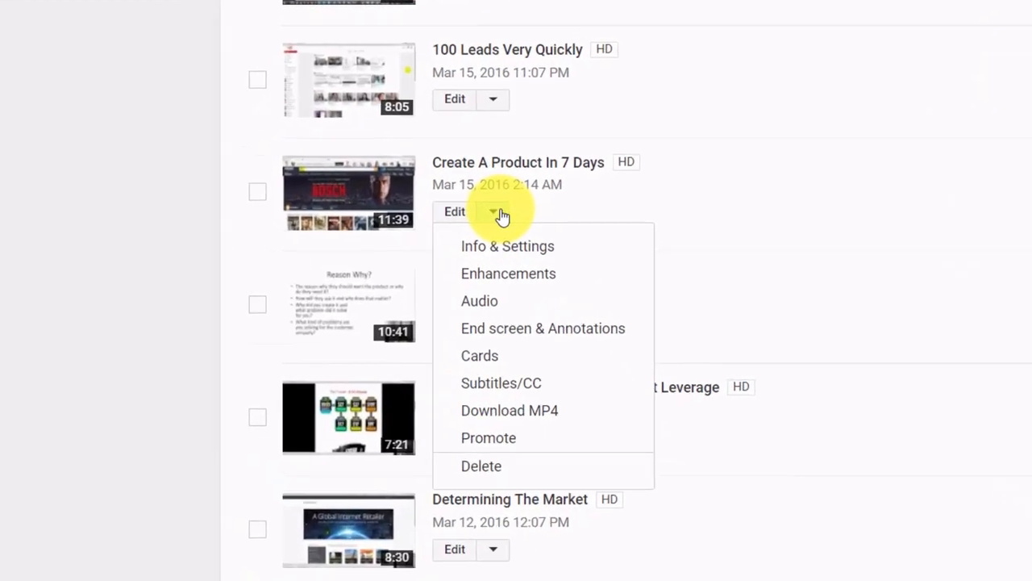
left_click(504, 389)
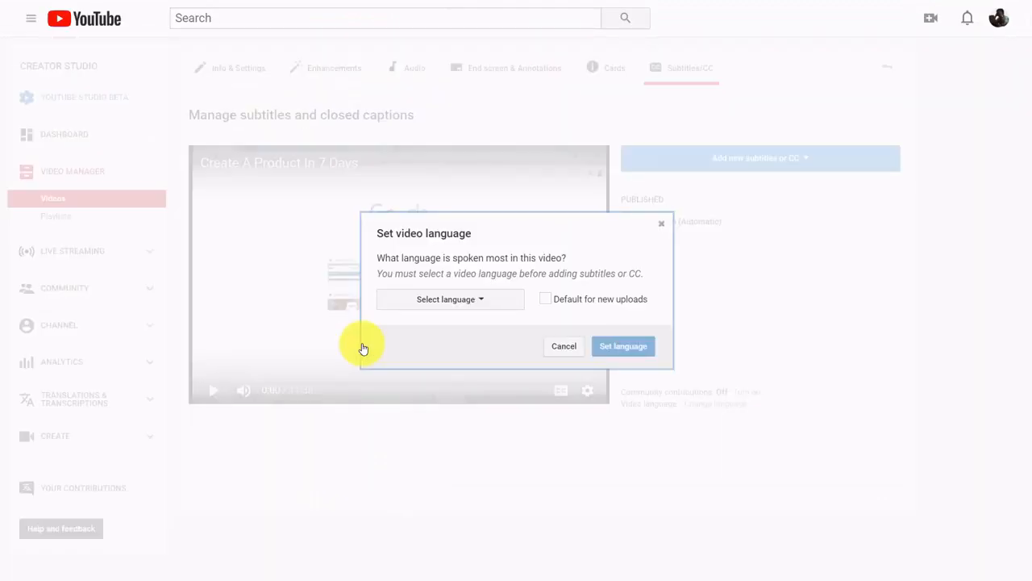
left_click(482, 300)
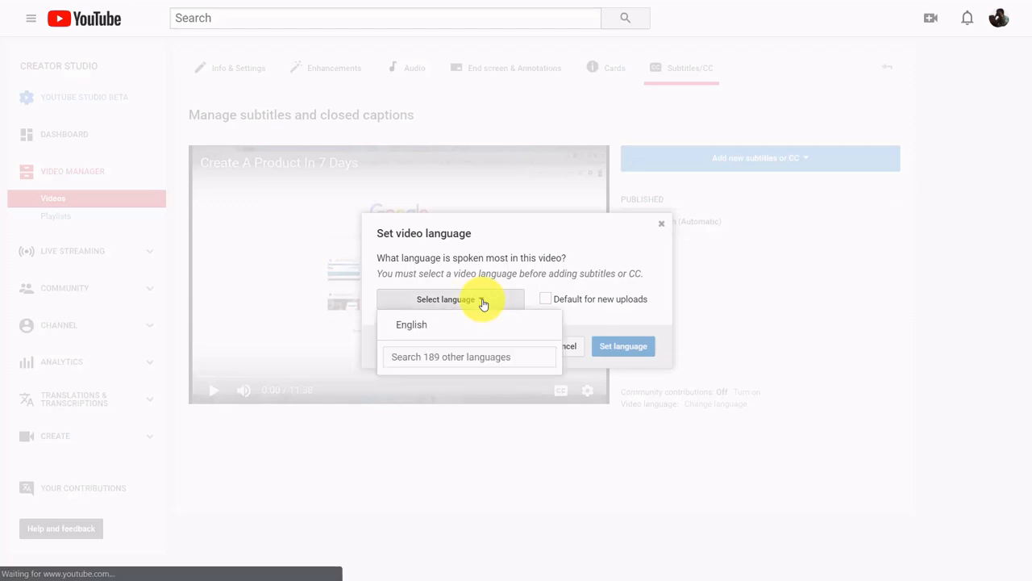
left_click(406, 329)
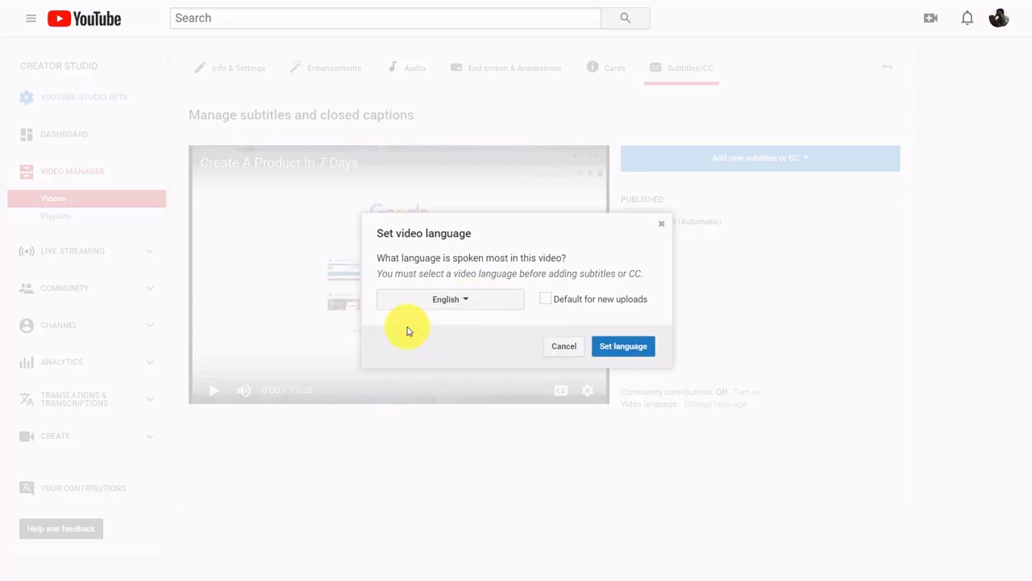
left_click(617, 346)
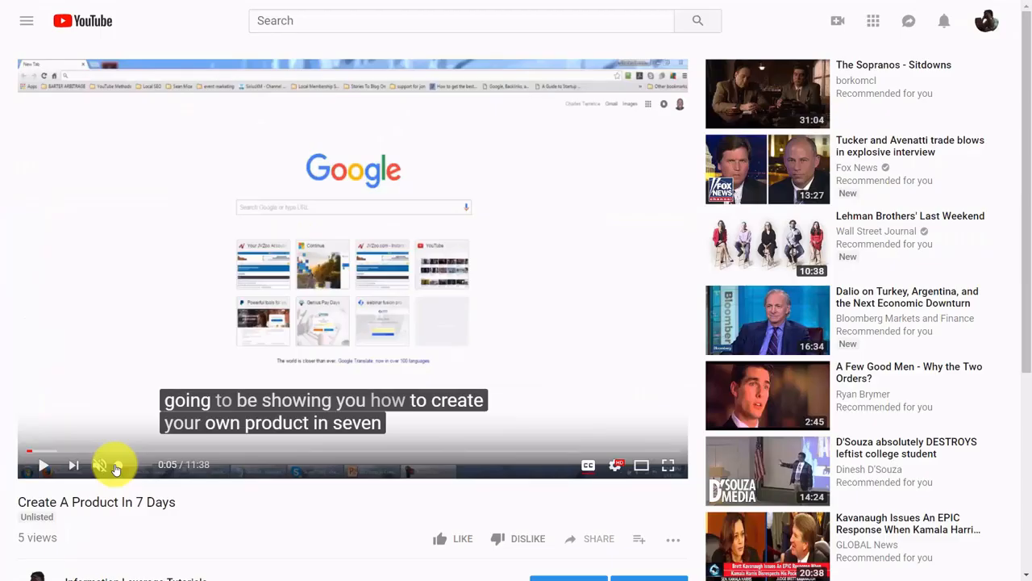
left_click(44, 466)
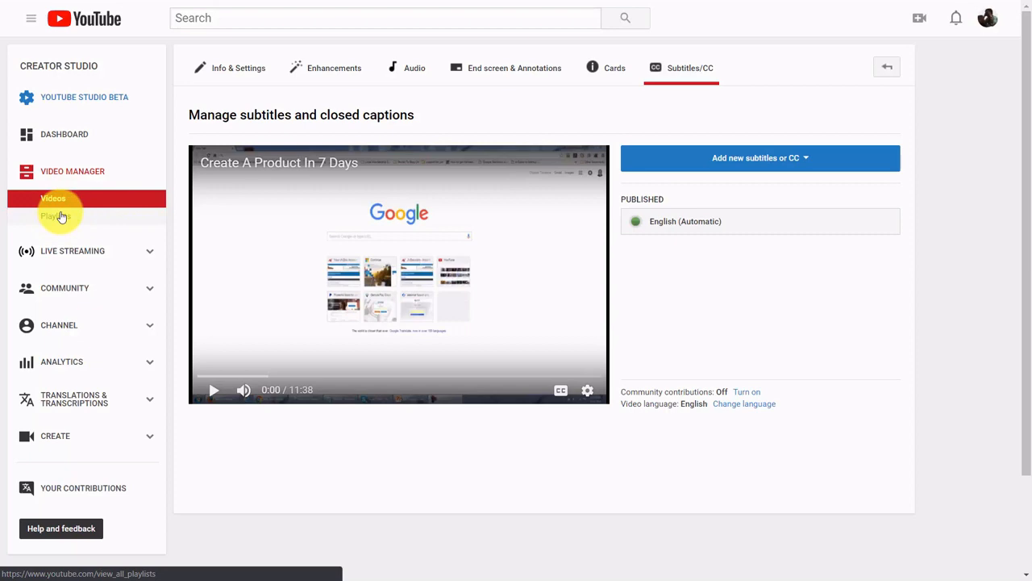
Create a public playlist titled "Live Streams on Business Subjects".
left_click(60, 216)
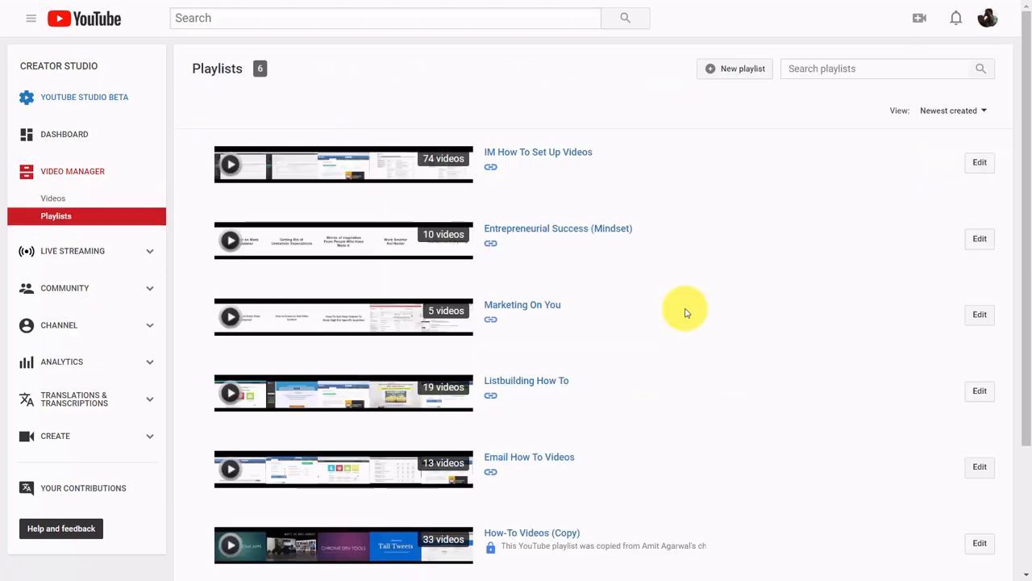
left_click(710, 75)
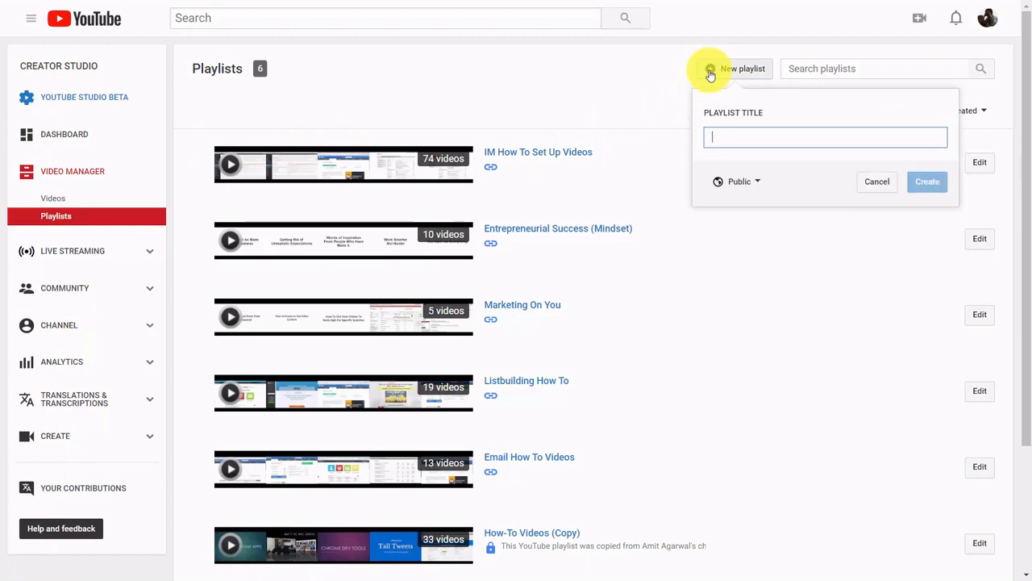
type("Live Streams on Business Subjects")
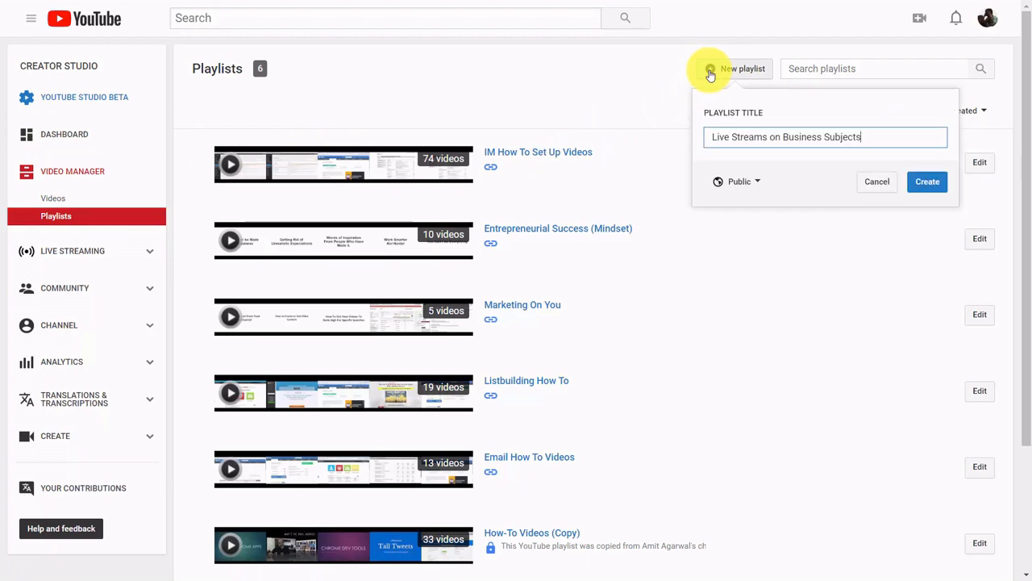
left_click(758, 184)
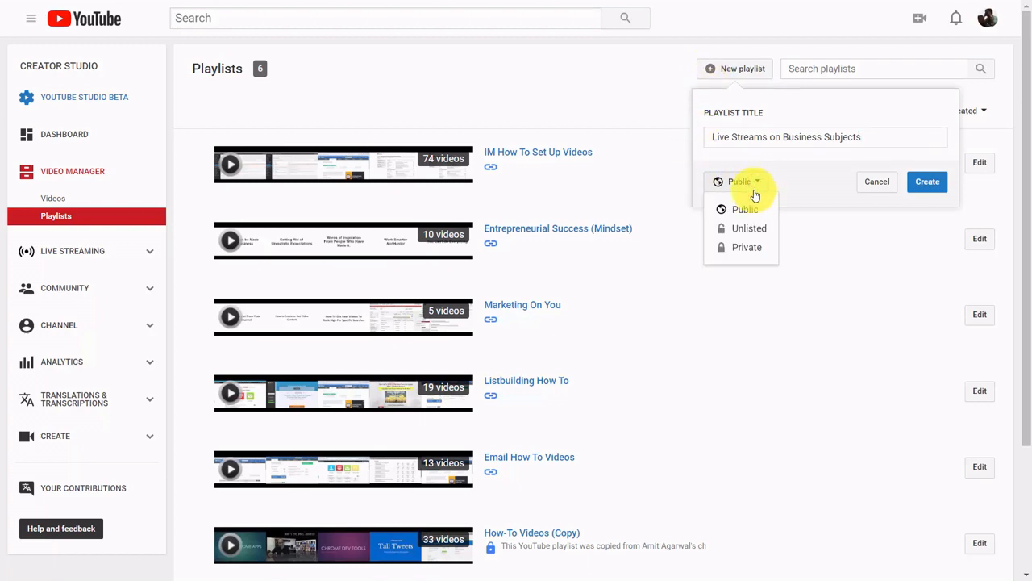
left_click(752, 230)
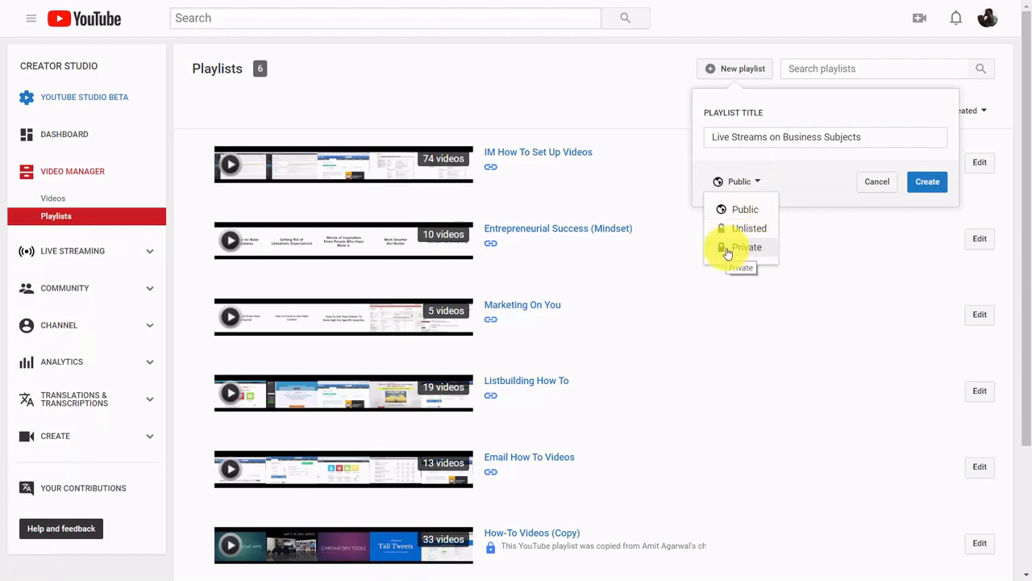
left_click(786, 163)
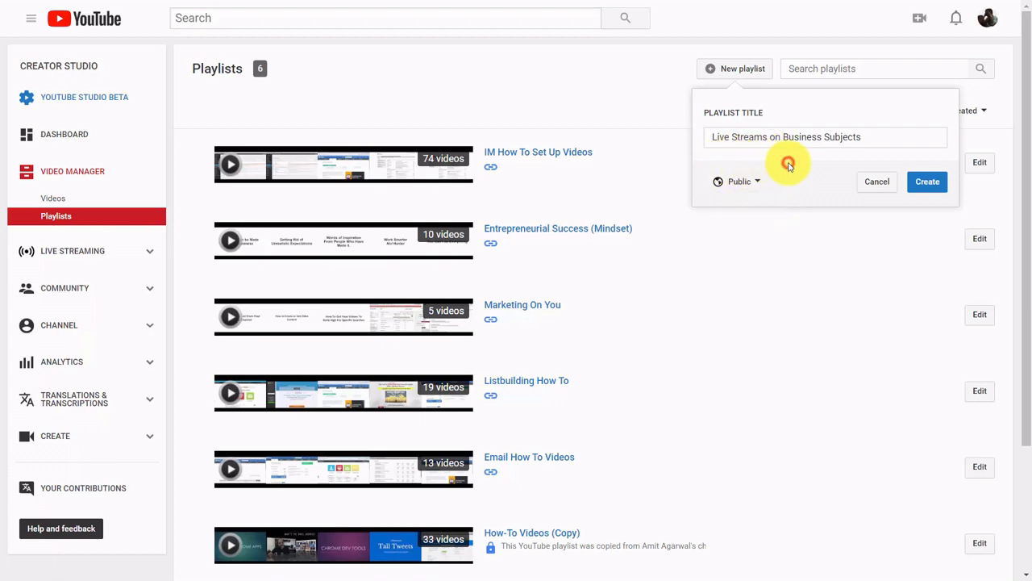
left_click(929, 183)
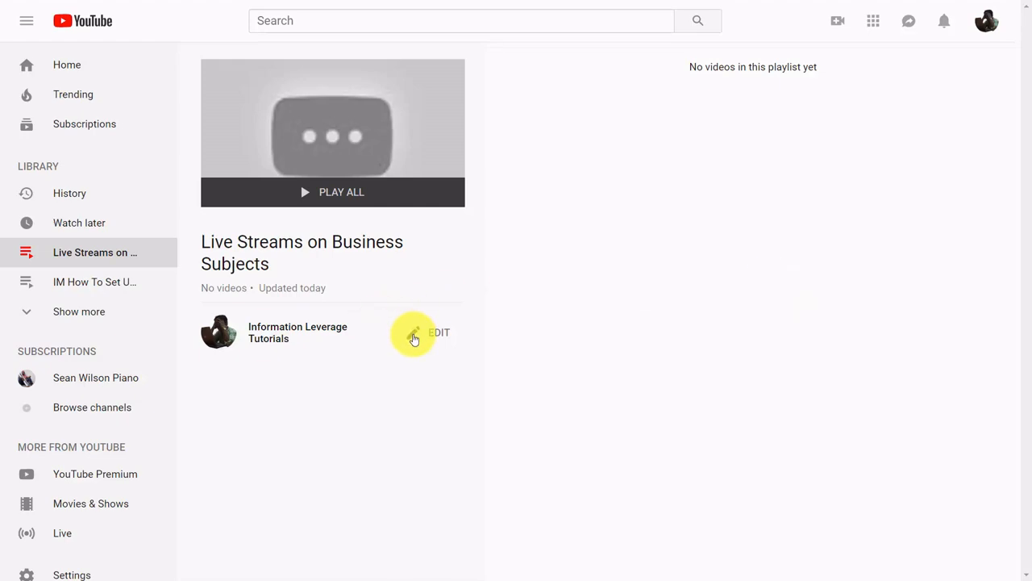
Open the new playlist for editing and add the description "Live streams on Creating Videos".
left_click(413, 338)
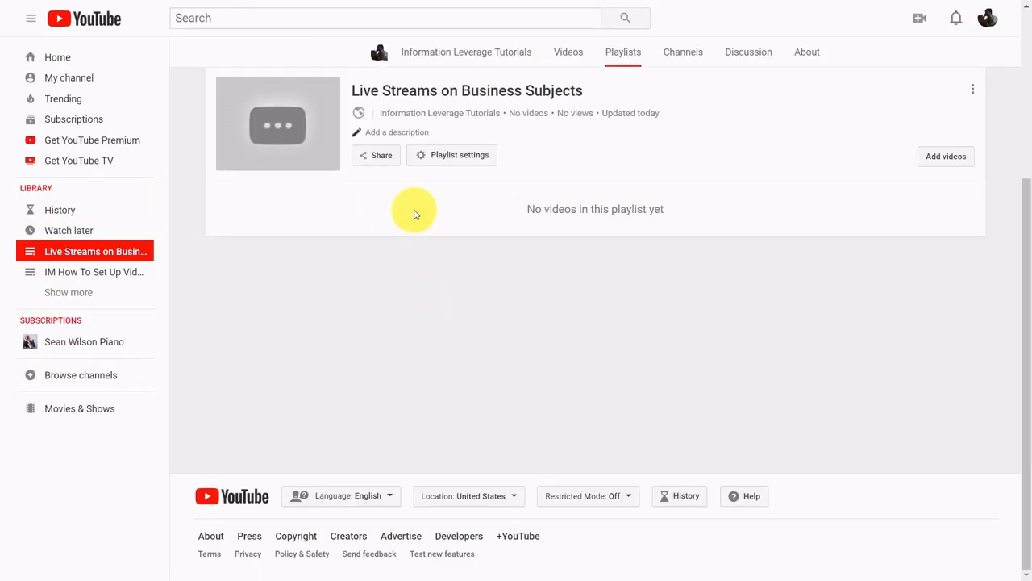
left_click(382, 135)
type("Live streams on Creating Videos")
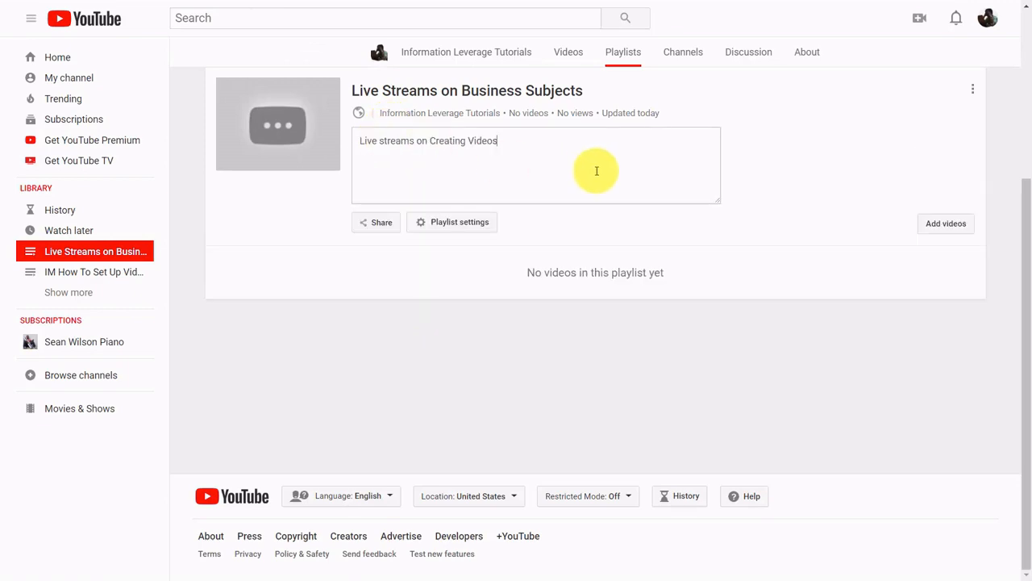
left_click(750, 169)
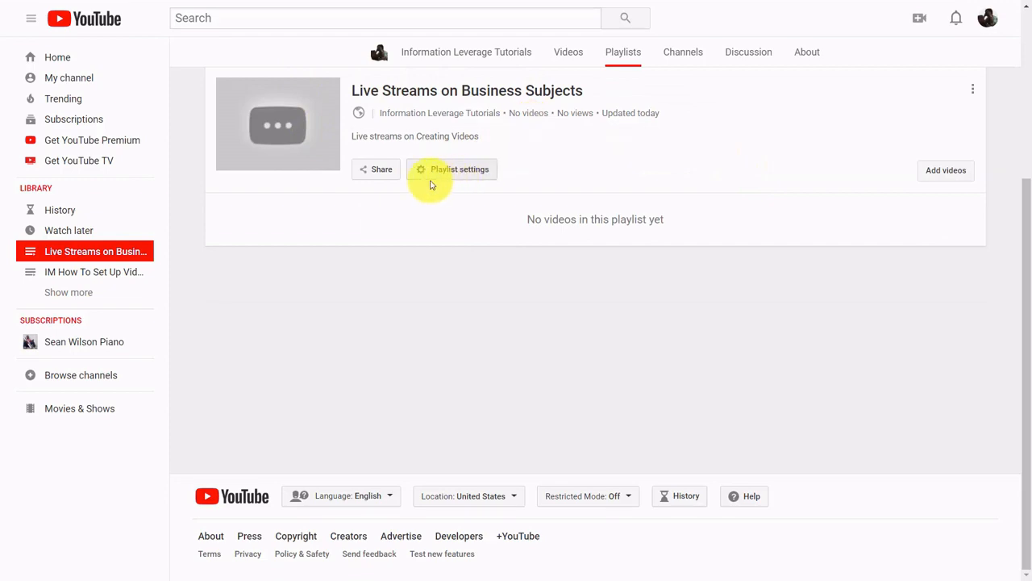
Open the playlist's settings and examine the basic ordering choices and the official series option.
left_click(423, 171)
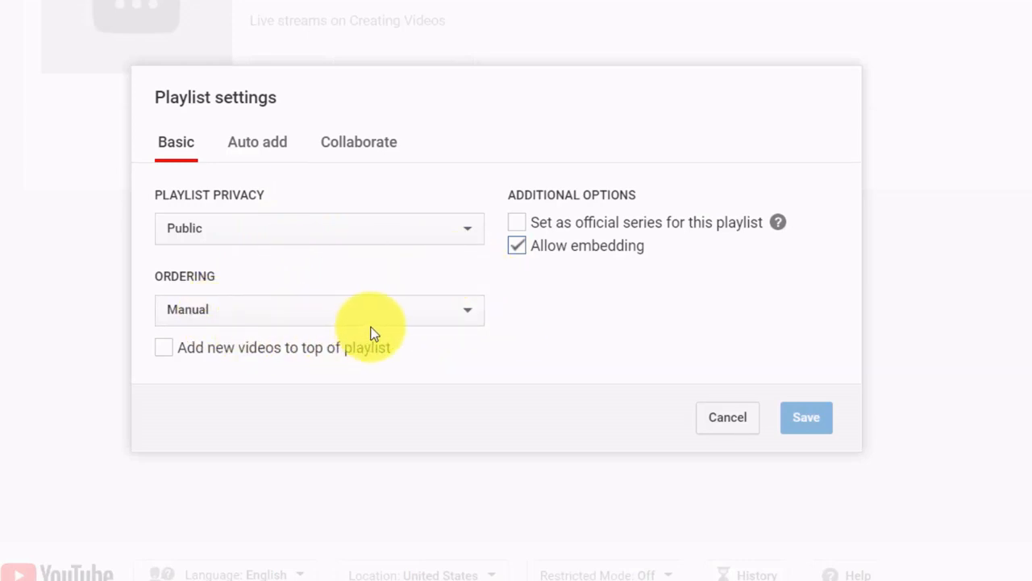
left_click(433, 314)
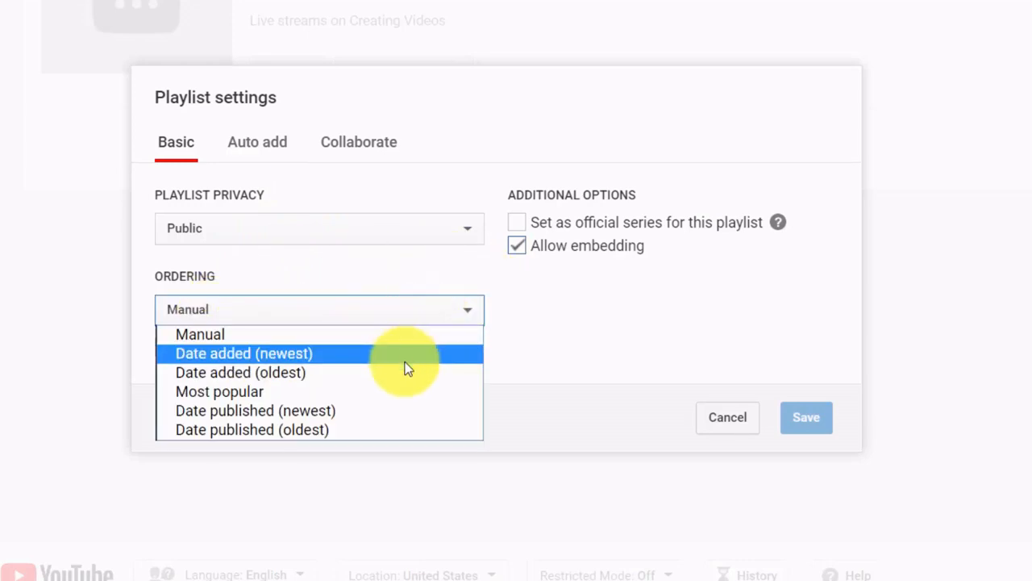
left_click(562, 331)
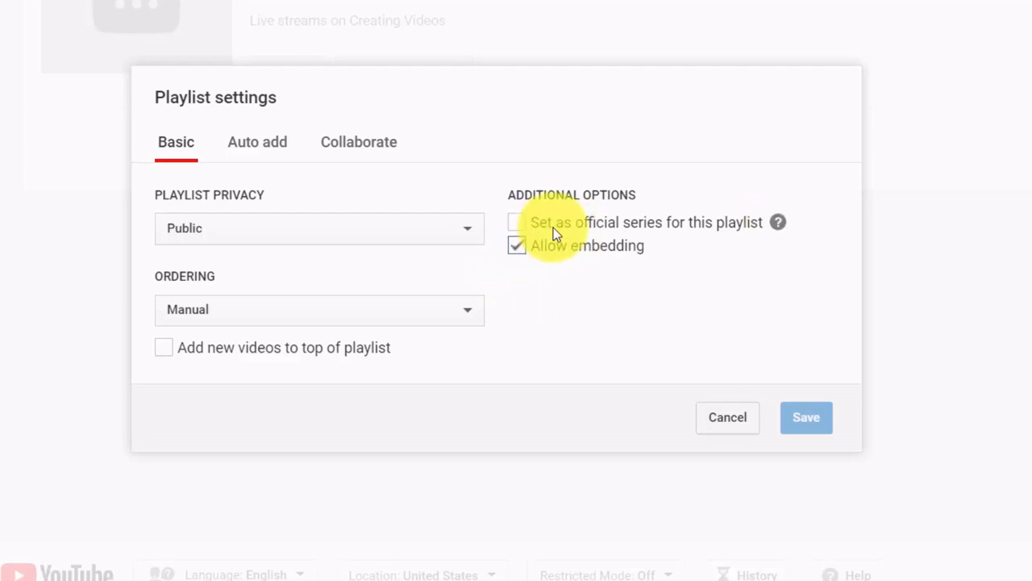
mouse_move(766, 235)
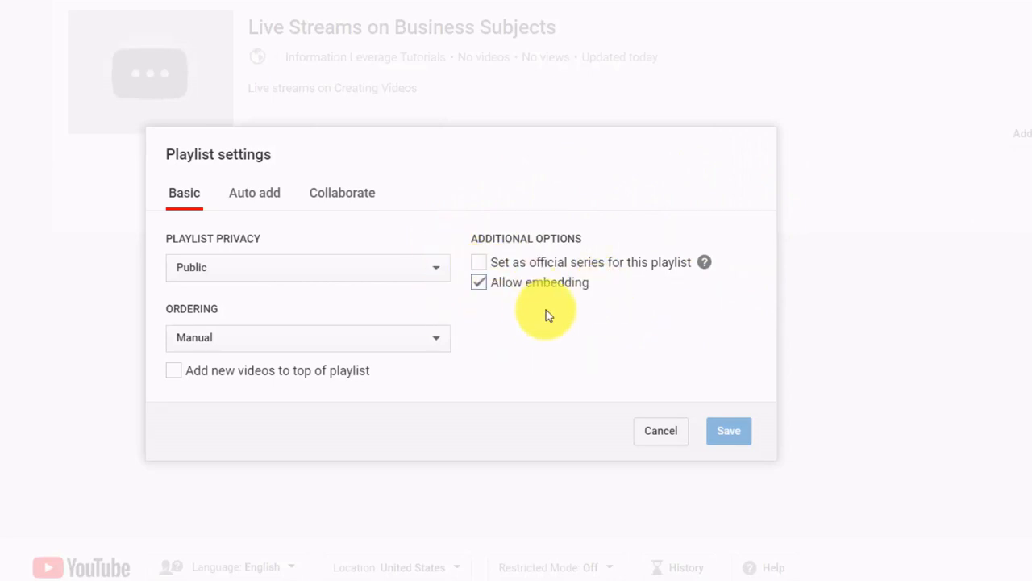
Review the playlist's auto-add rule conditions and collaborator option, and save the playlist settings.
left_click(255, 194)
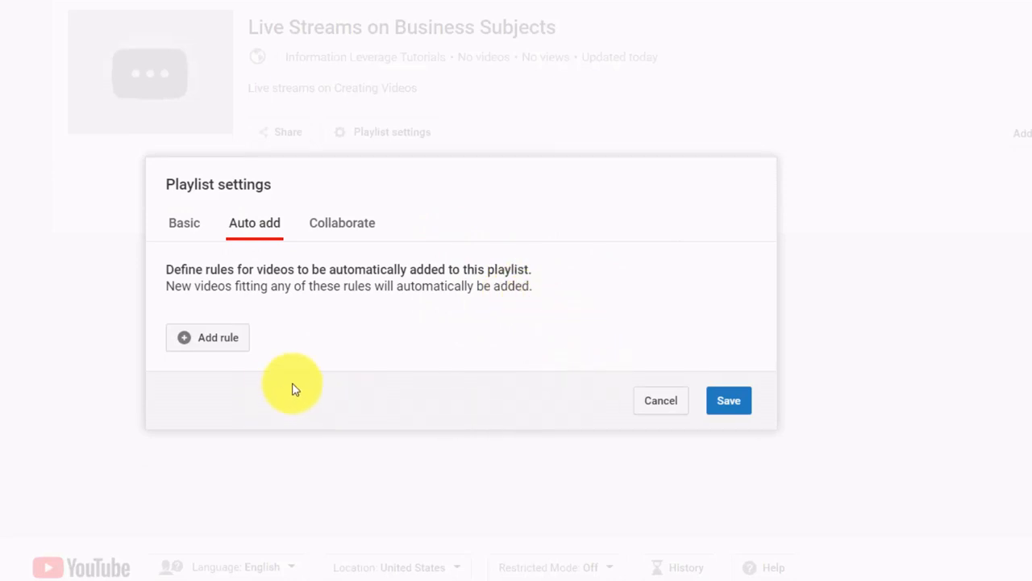
left_click(202, 339)
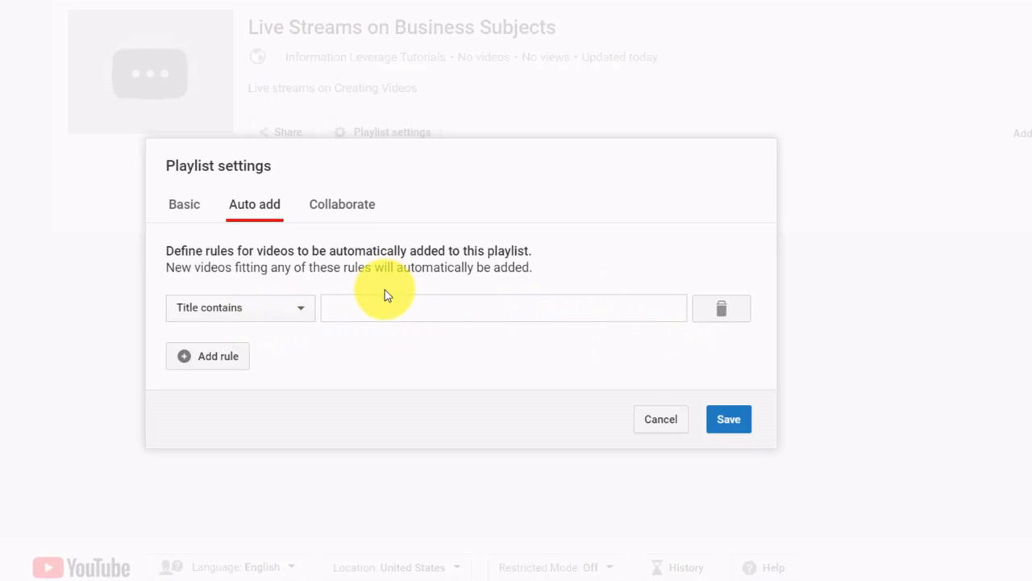
left_click(304, 310)
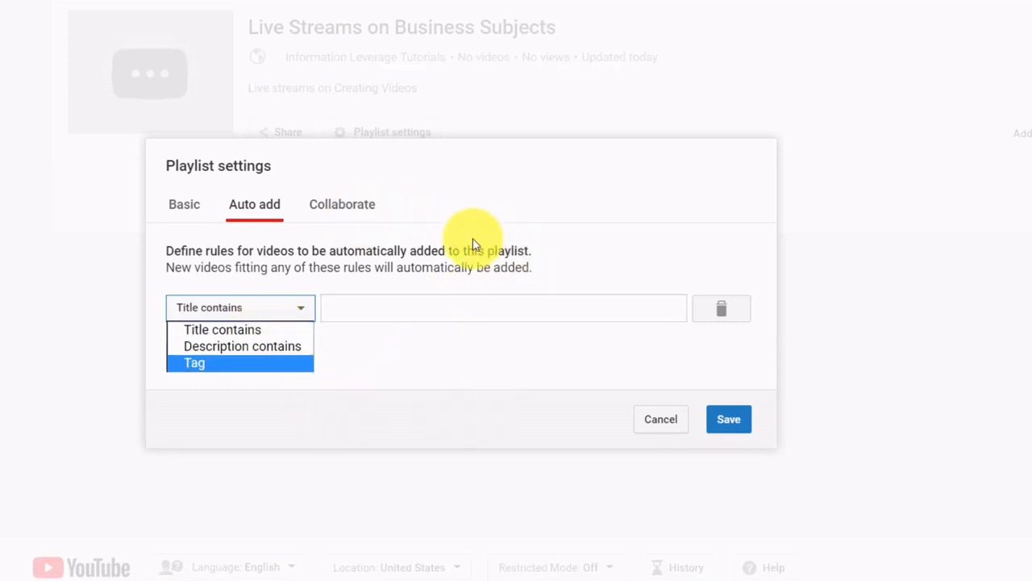
key("Up")
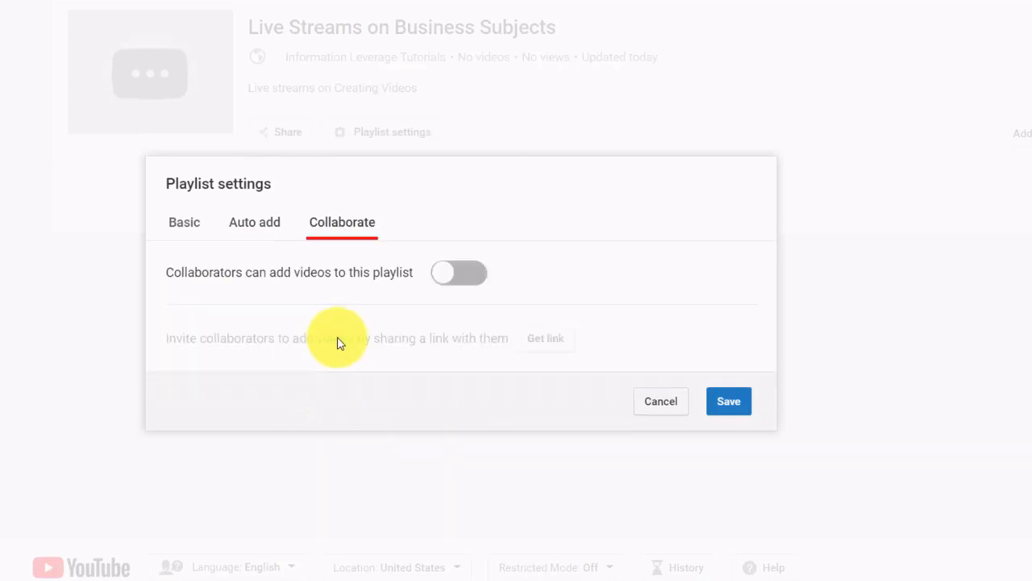
left_click(461, 274)
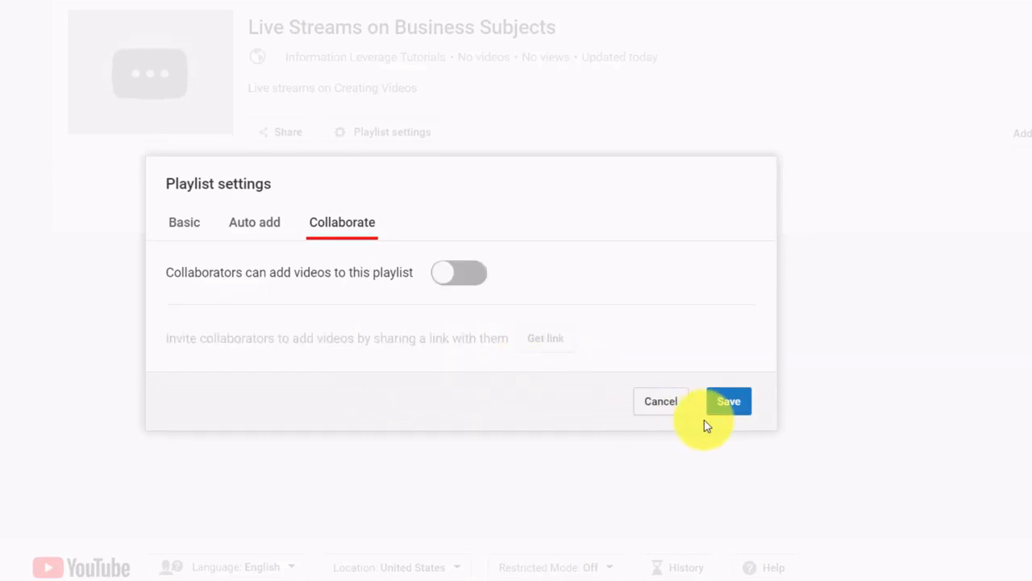
left_click(720, 409)
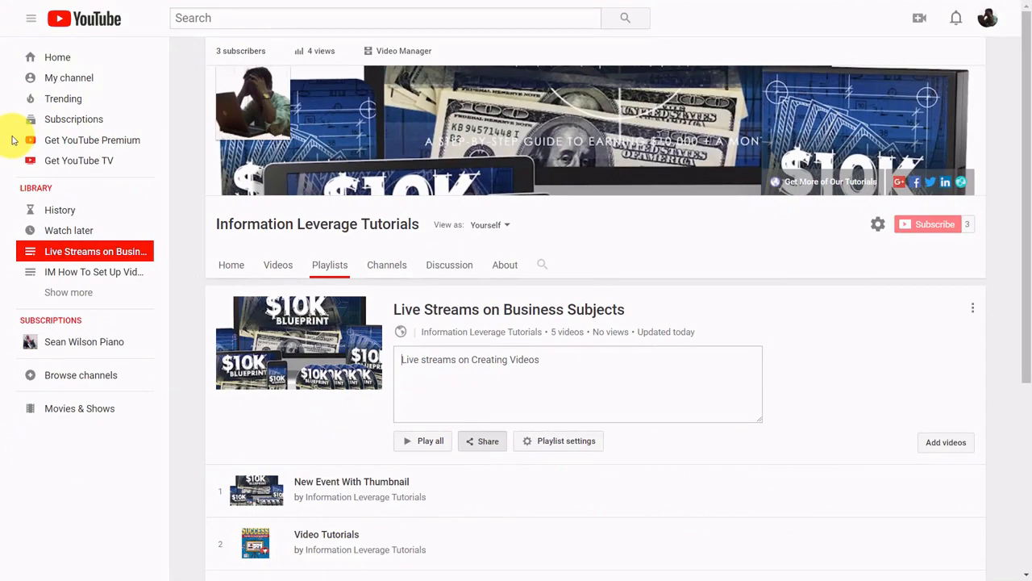
Open the channel's own page, pause the featured video, and look over the sections on its home page.
left_click(72, 81)
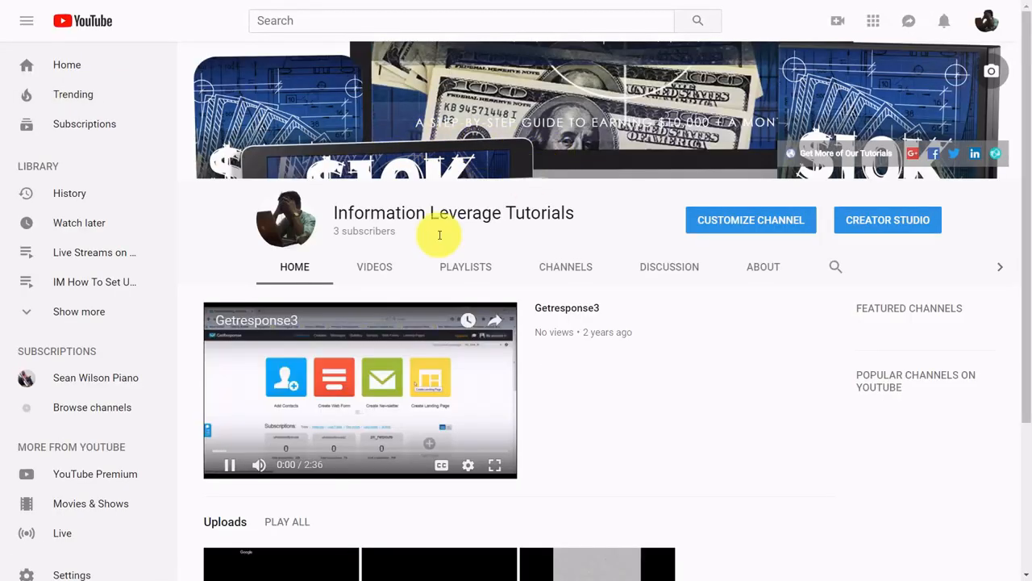
left_click(230, 466)
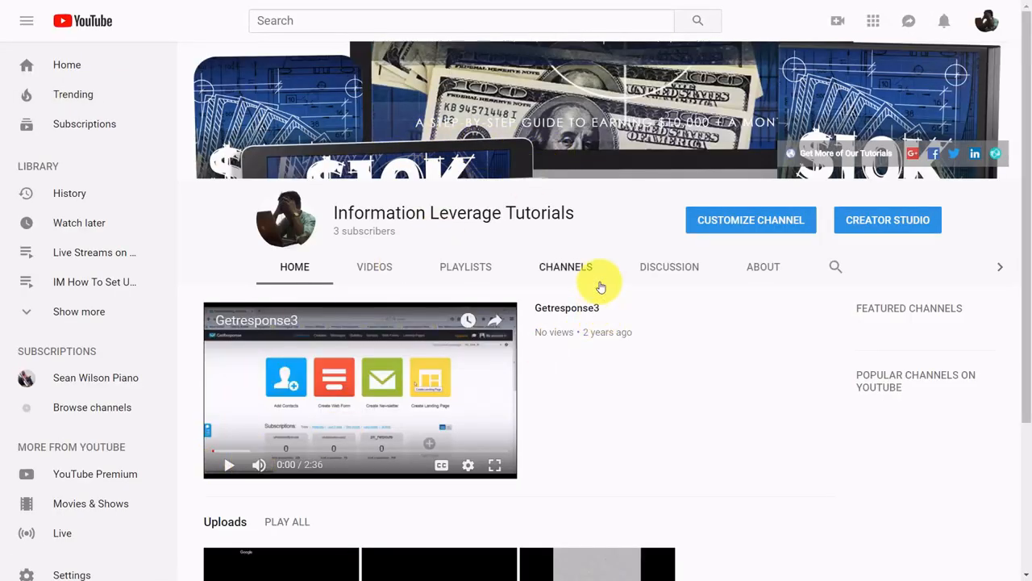
scroll(599, 283, "down", 3)
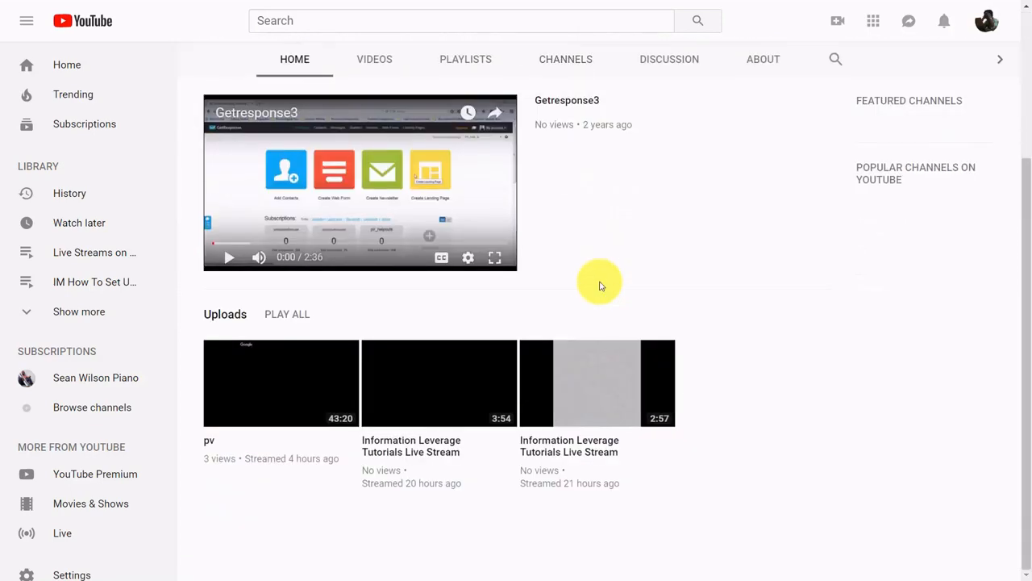
scroll(599, 284, "up", 3)
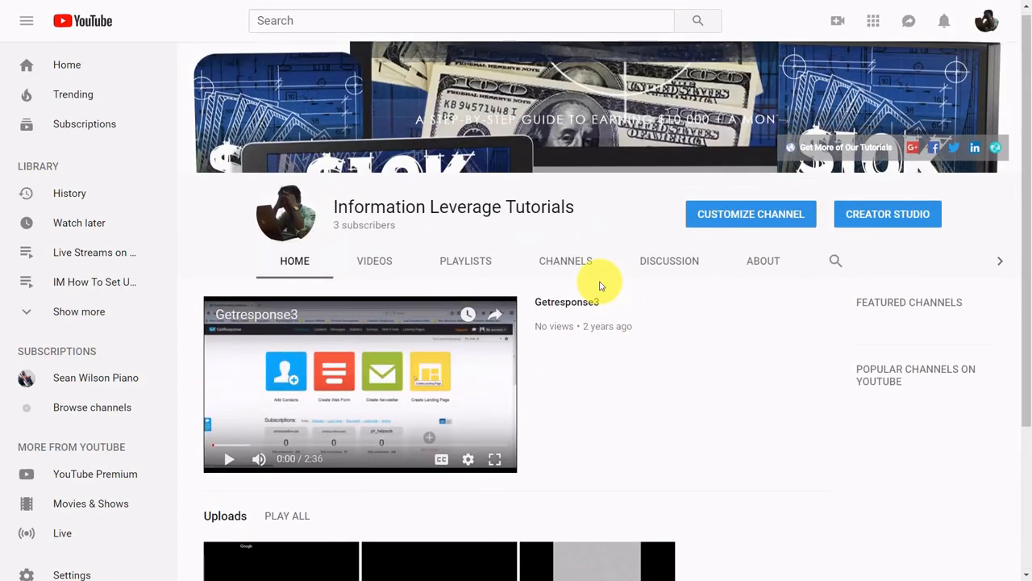
Customize the channel and add a single-playlist section in a horizontal row featuring the "Live Streams on Business Subjects" playlist.
left_click(768, 214)
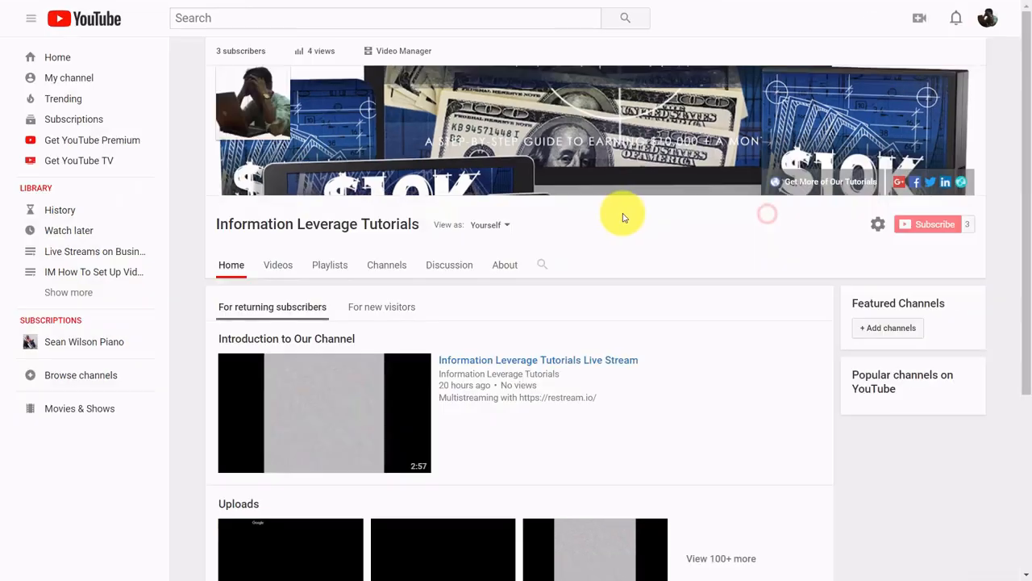
scroll(618, 216, "down", 3)
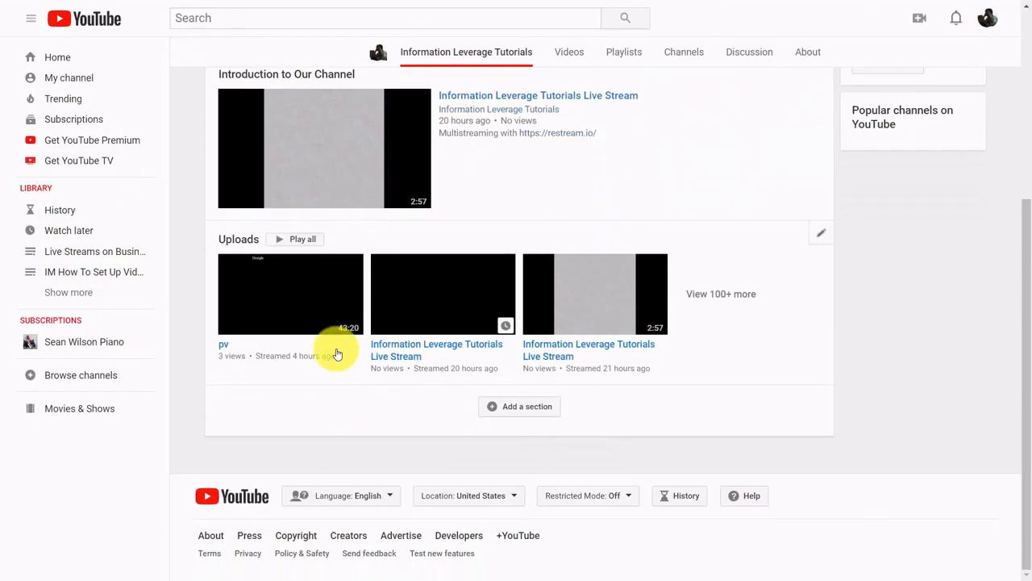
left_click(491, 408)
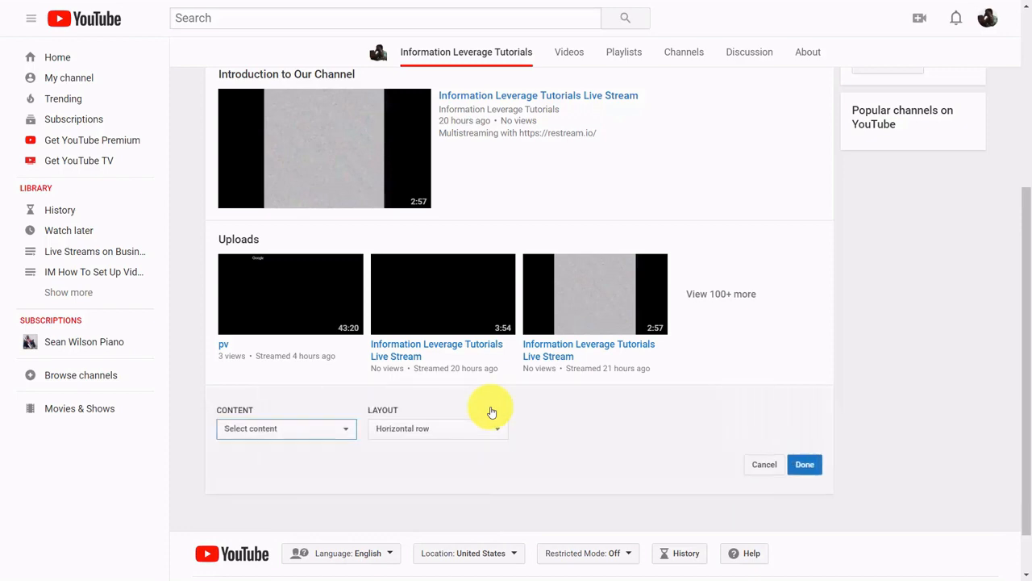
left_click(340, 432)
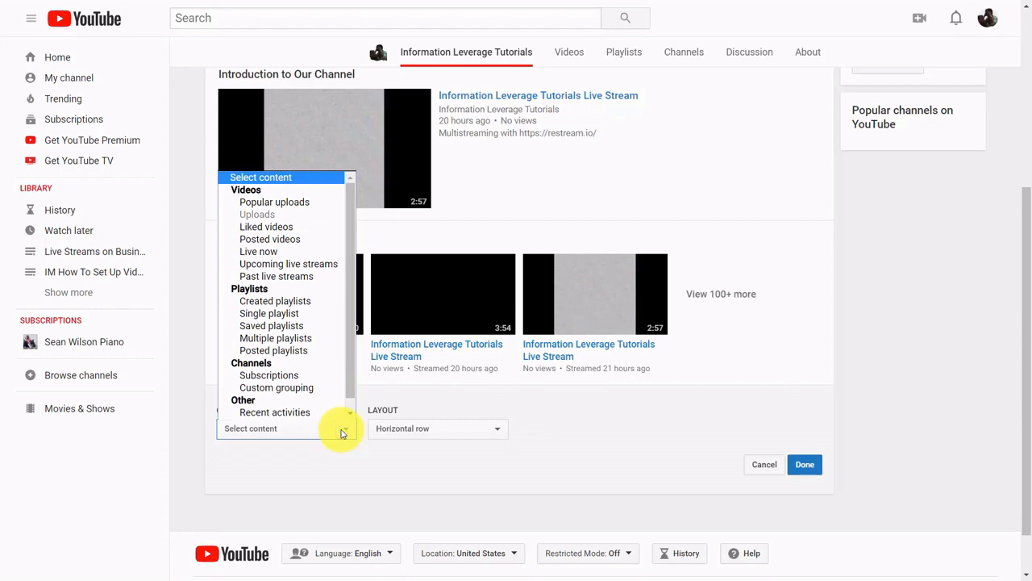
left_click(319, 314)
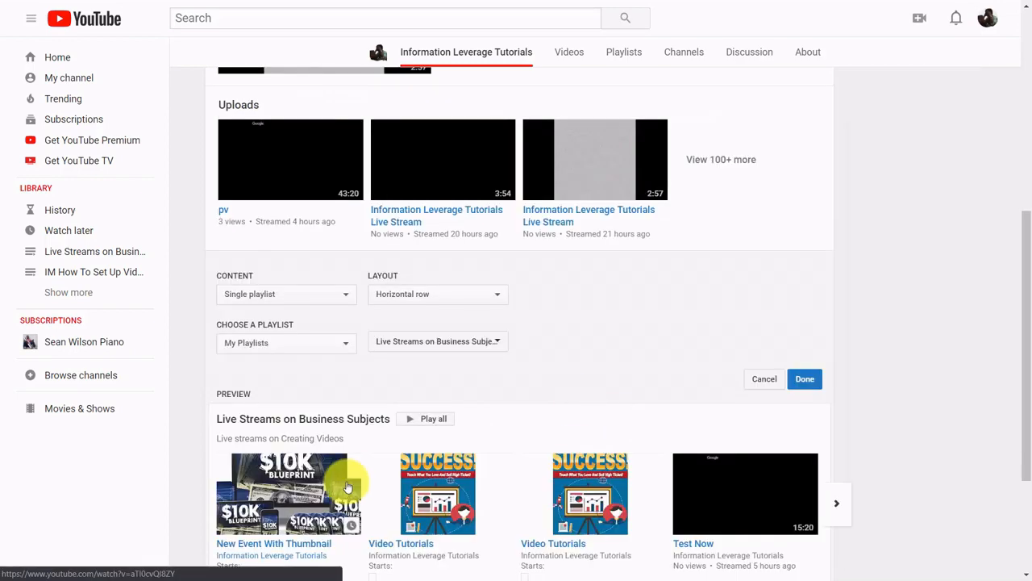
scroll(596, 385, "down", 2)
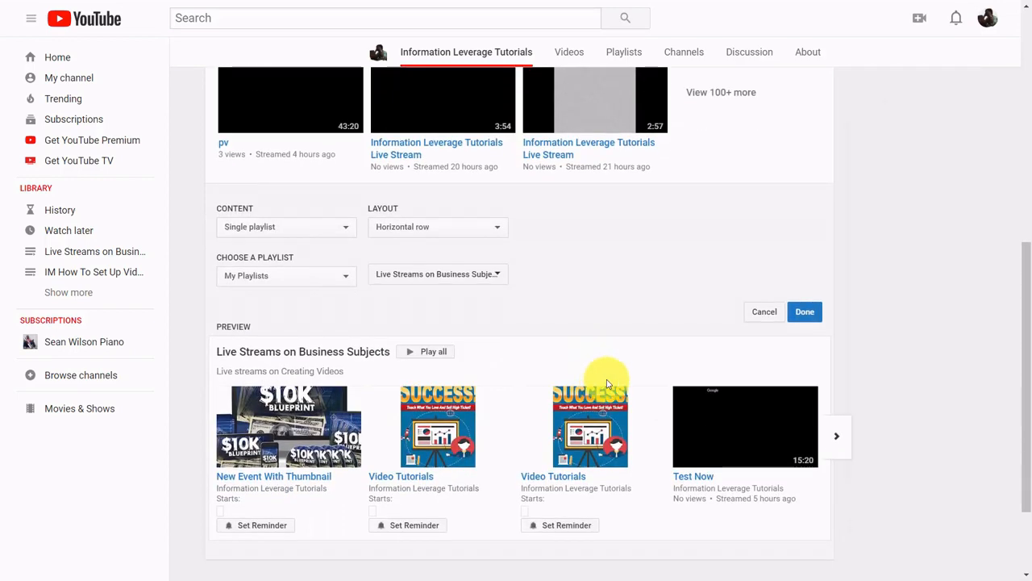
left_click(800, 316)
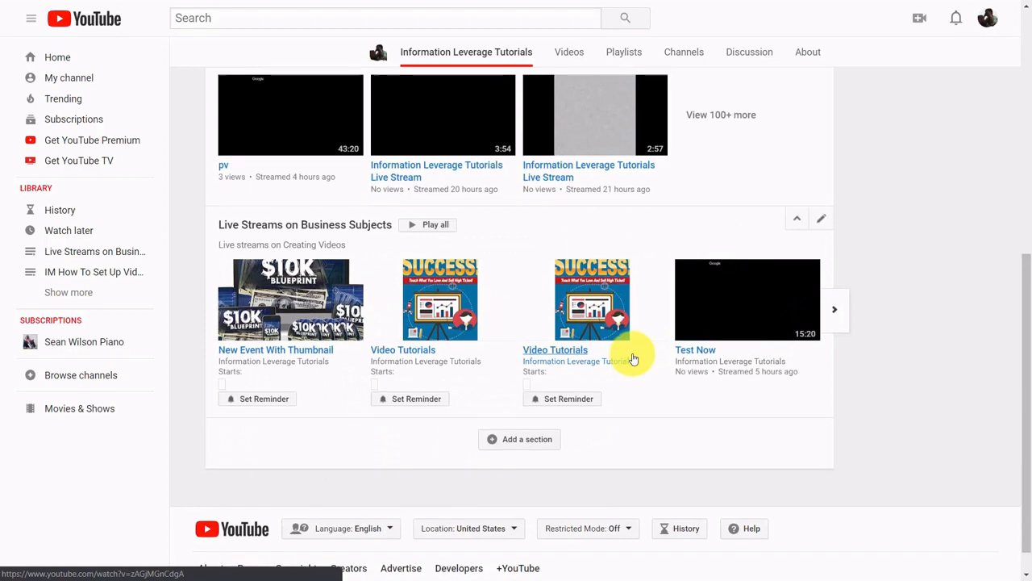
scroll(633, 358, "up", 3)
scroll(633, 358, "down", 1)
scroll(633, 358, "down", 3)
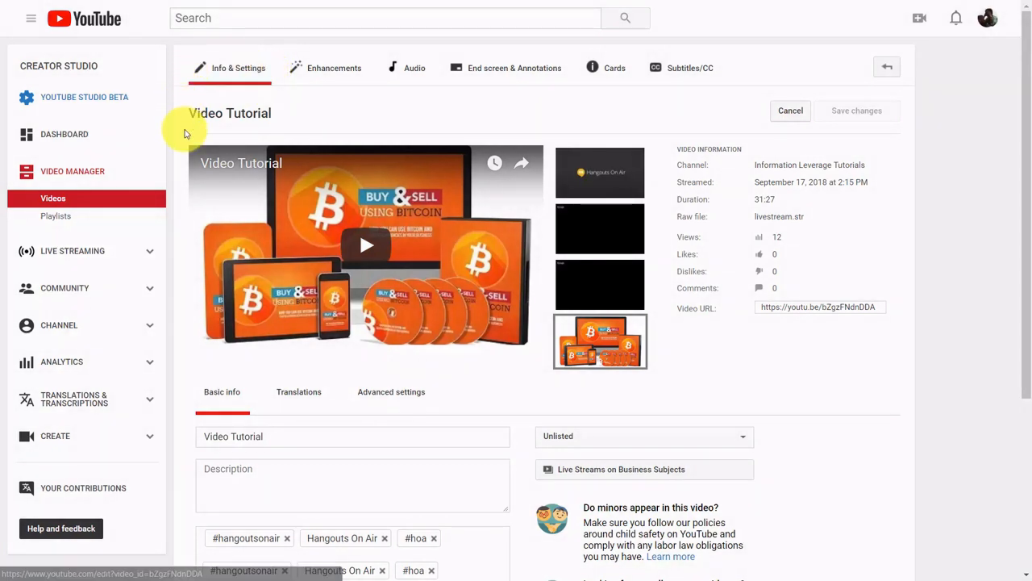
Allow live chat replay in the advanced settings of the "Video Tutorial" video.
left_click(395, 393)
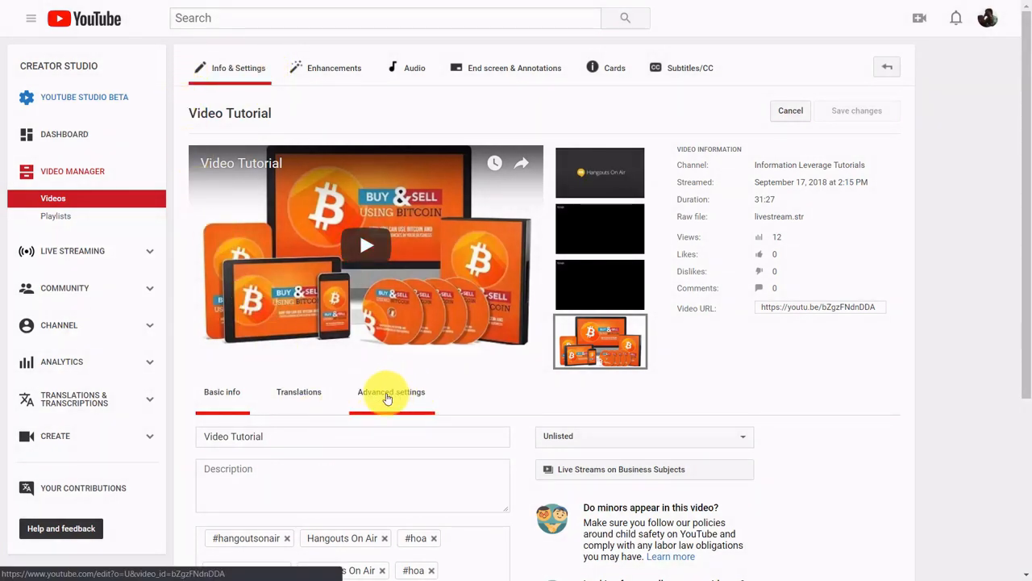
scroll(488, 401, "down", 3)
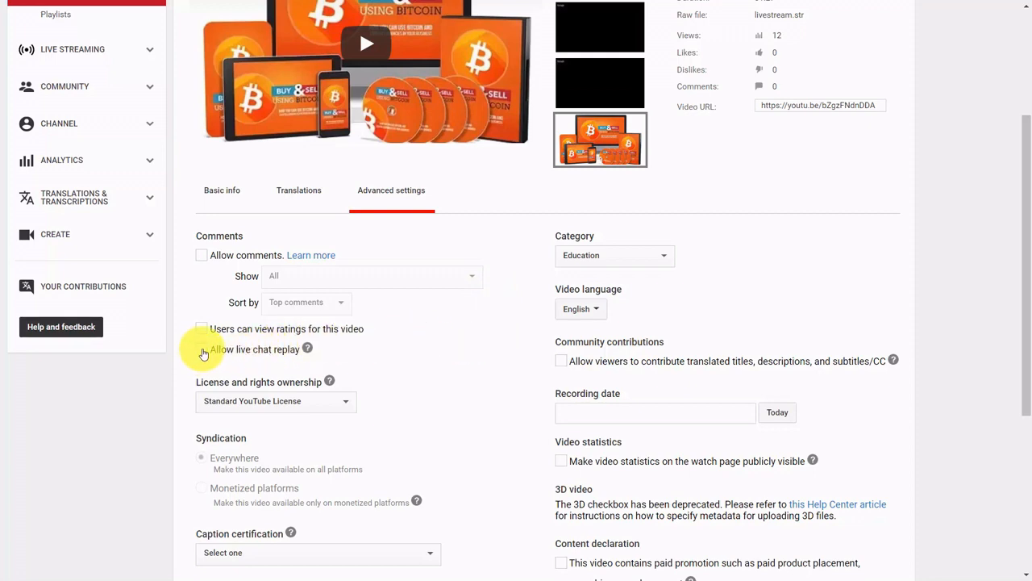
left_click(201, 350)
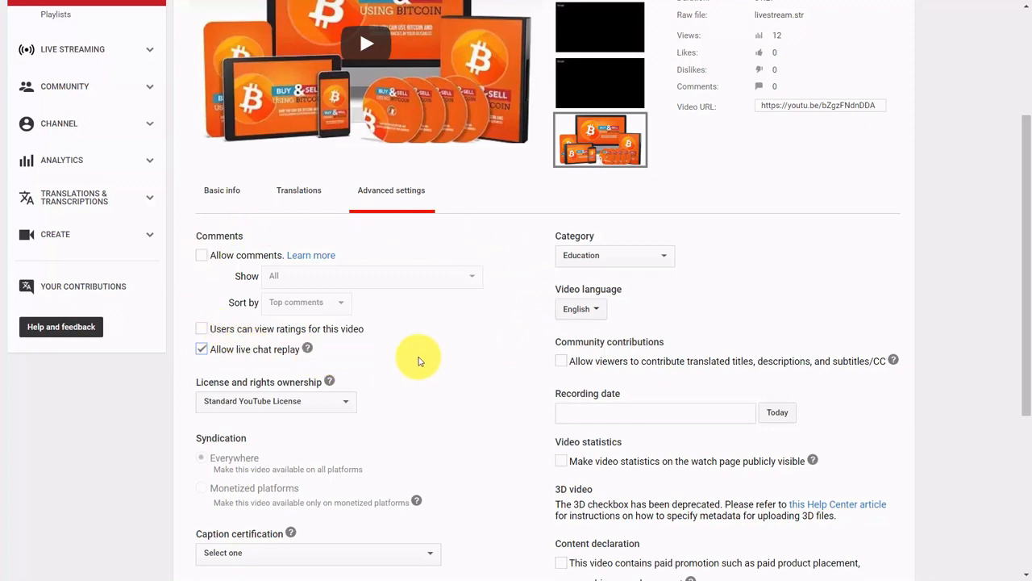
Review the video's distribution options and other advanced settings, keeping embedding allowed.
scroll(479, 374, "down", 3)
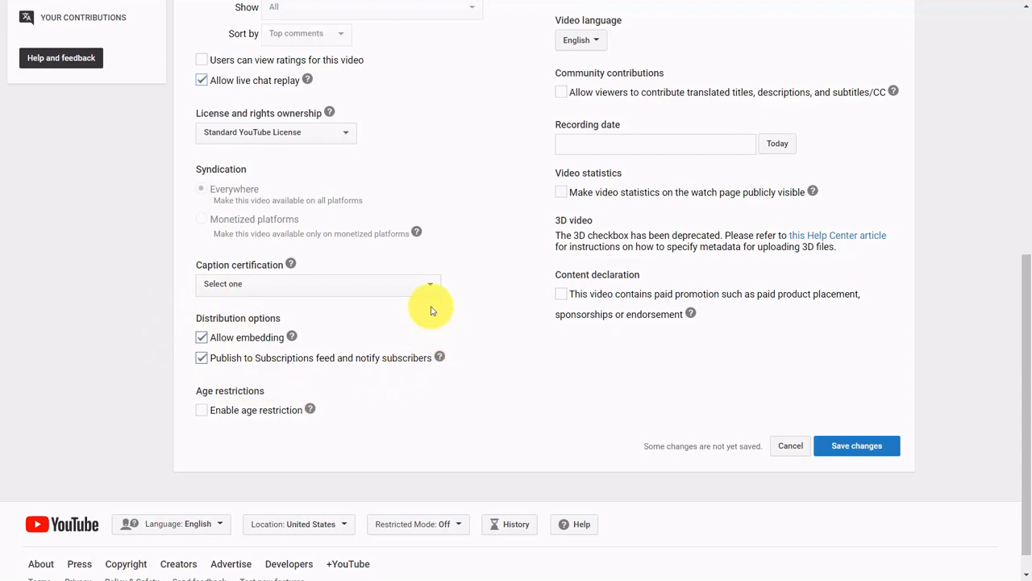
left_click(203, 340)
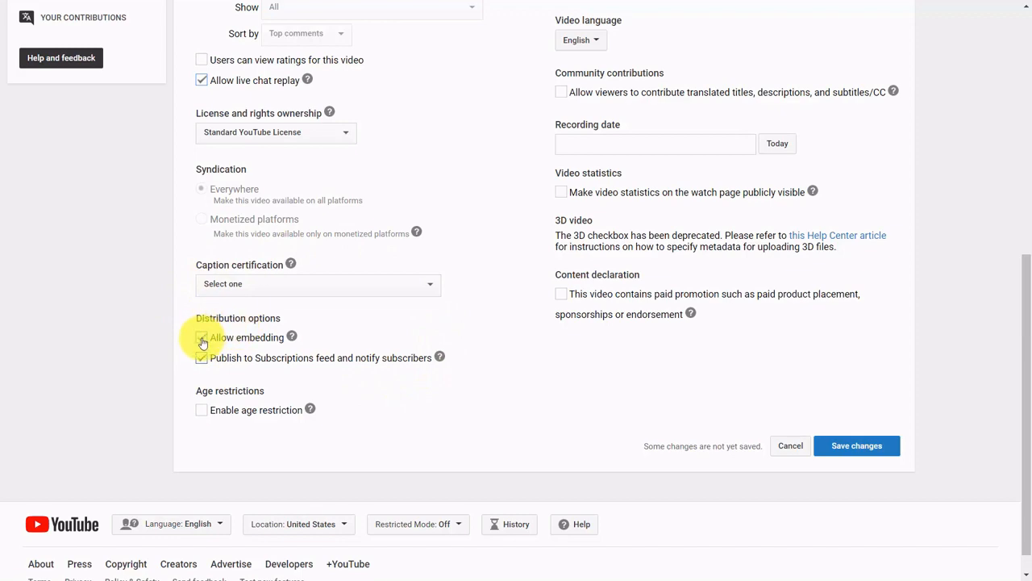
left_click(211, 337)
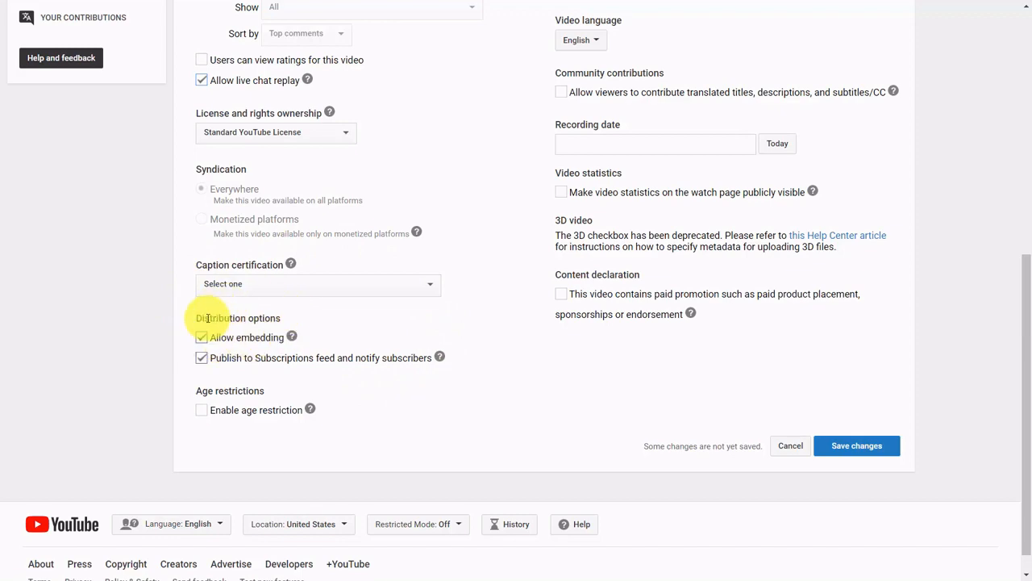
scroll(334, 359, "up", 2)
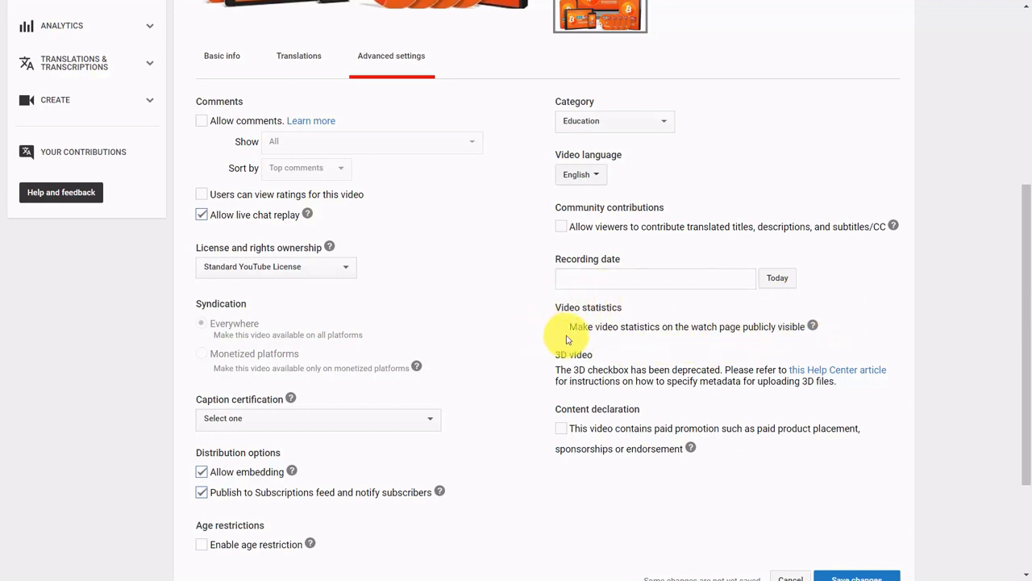
scroll(564, 347, "up", 2)
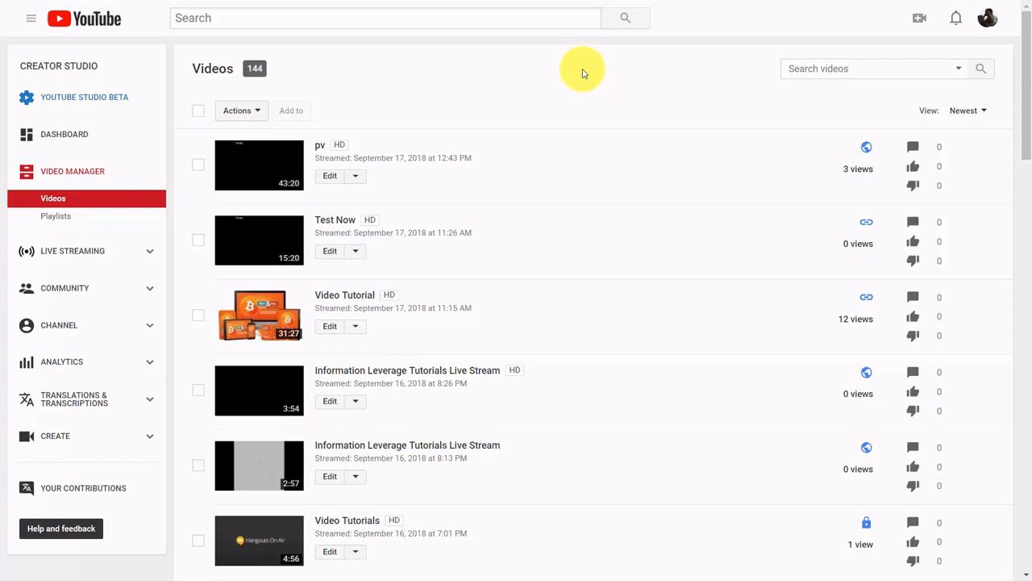
Open the channel's subscribers list, sort it by most popular, and examine the subscribers' own audience sizes.
left_click(53, 296)
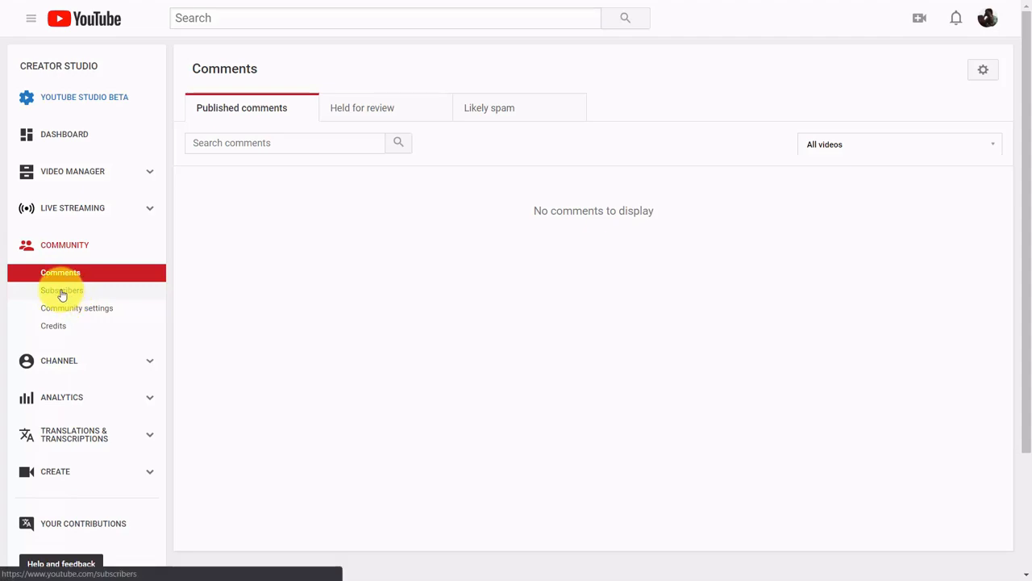
left_click(71, 295)
scroll(609, 28, "down", 1)
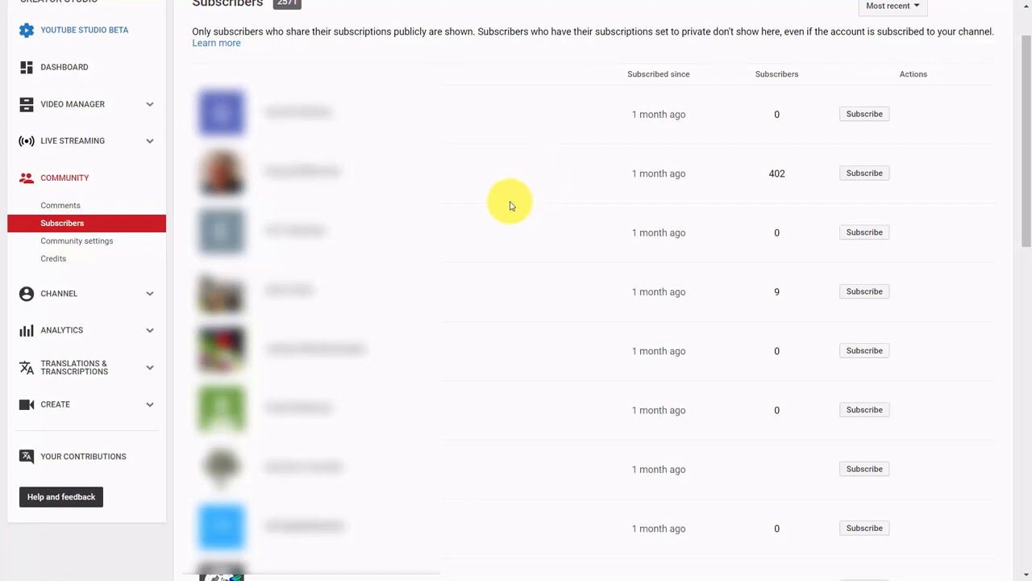
left_click(917, 8)
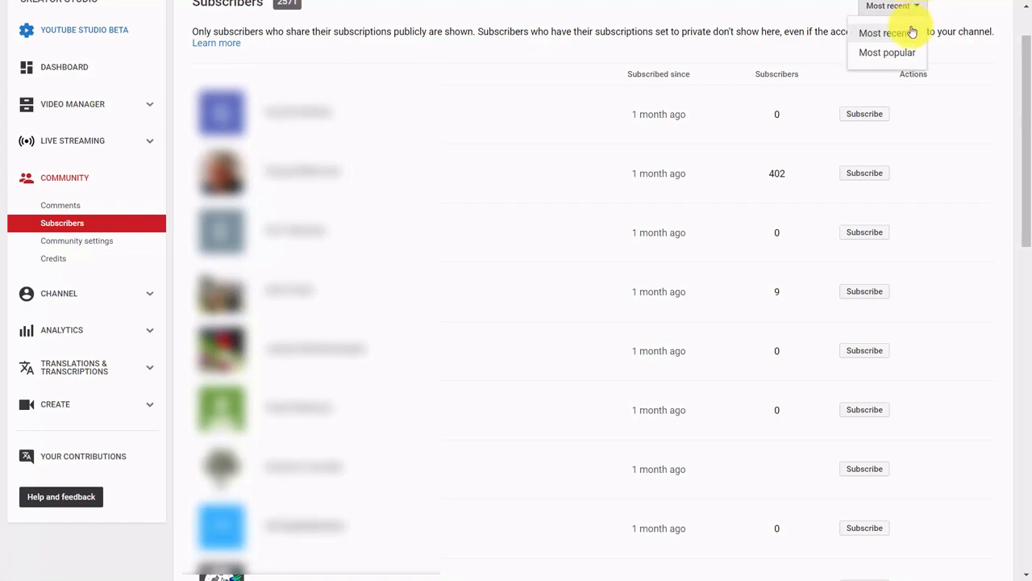
left_click(906, 52)
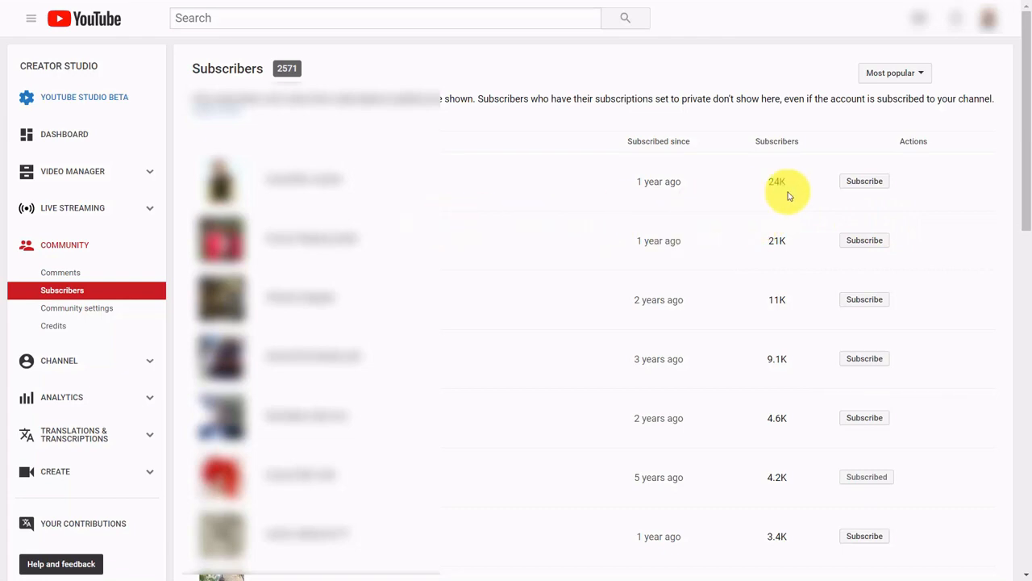
mouse_move(813, 187)
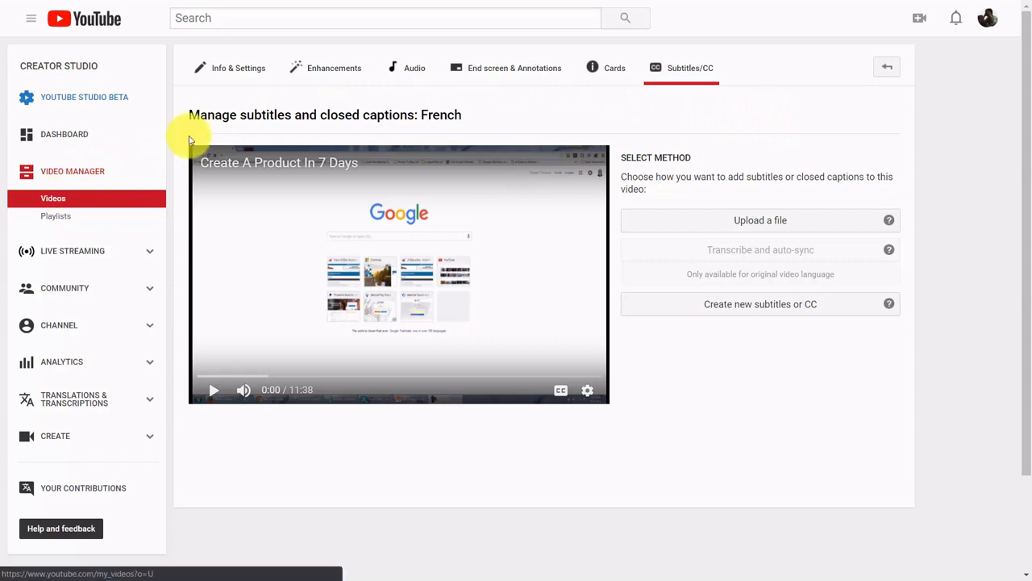
Open the audio editor for "Create A Product In 7 Days", pause the preview, and look over the available top tracks.
left_click(411, 70)
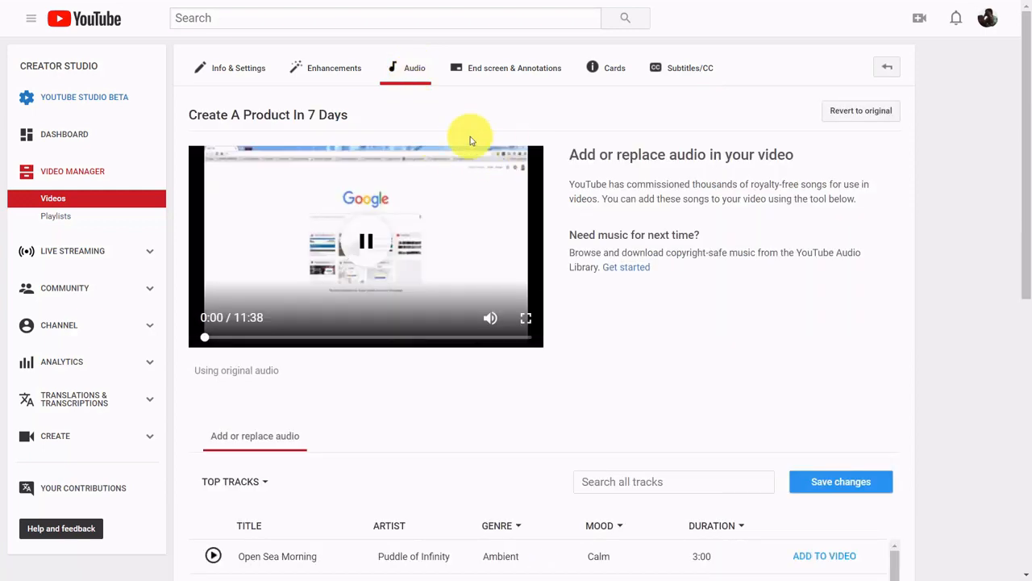
left_click(368, 241)
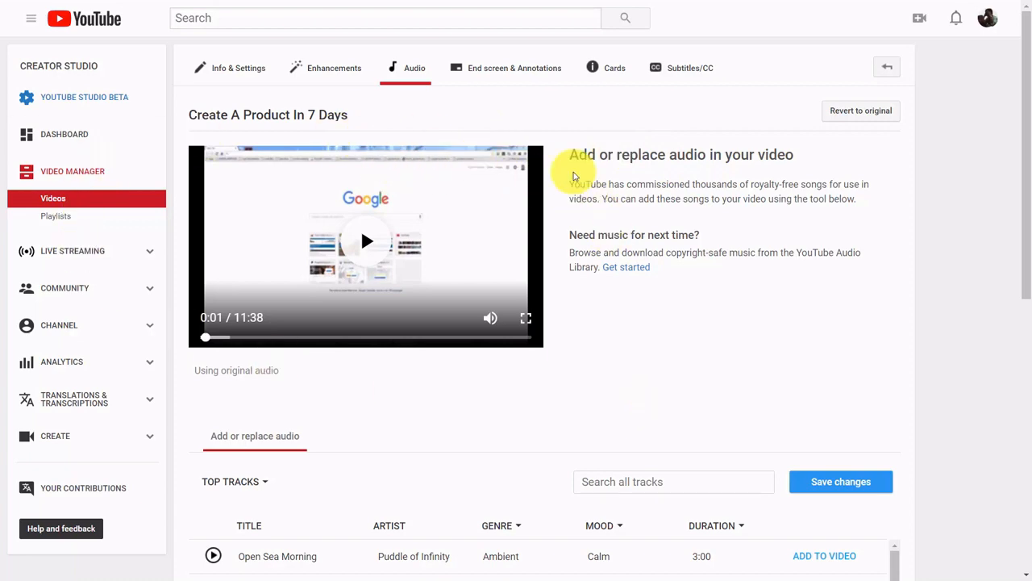
scroll(590, 170, "down", 2)
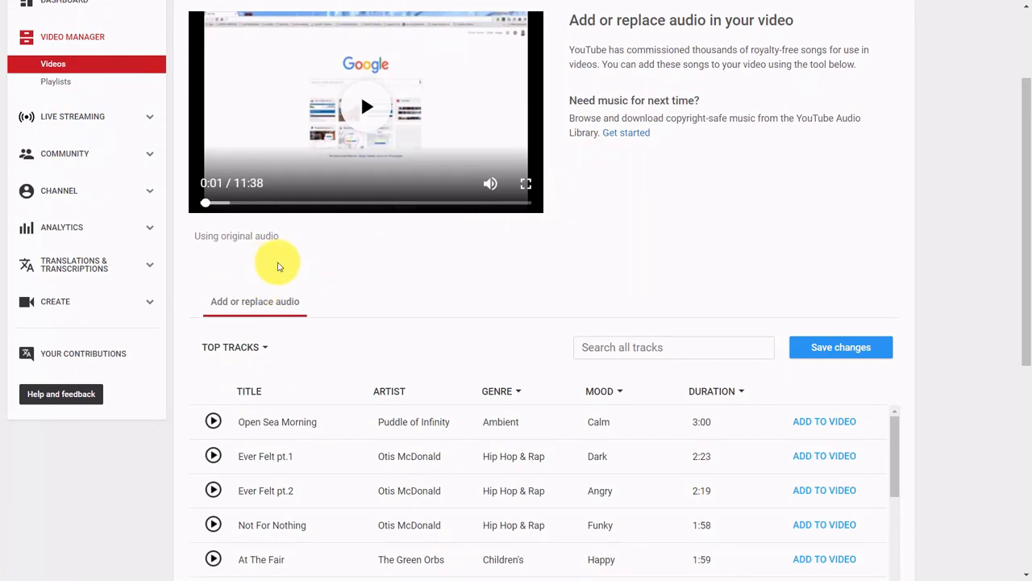
scroll(477, 261, "down", 3)
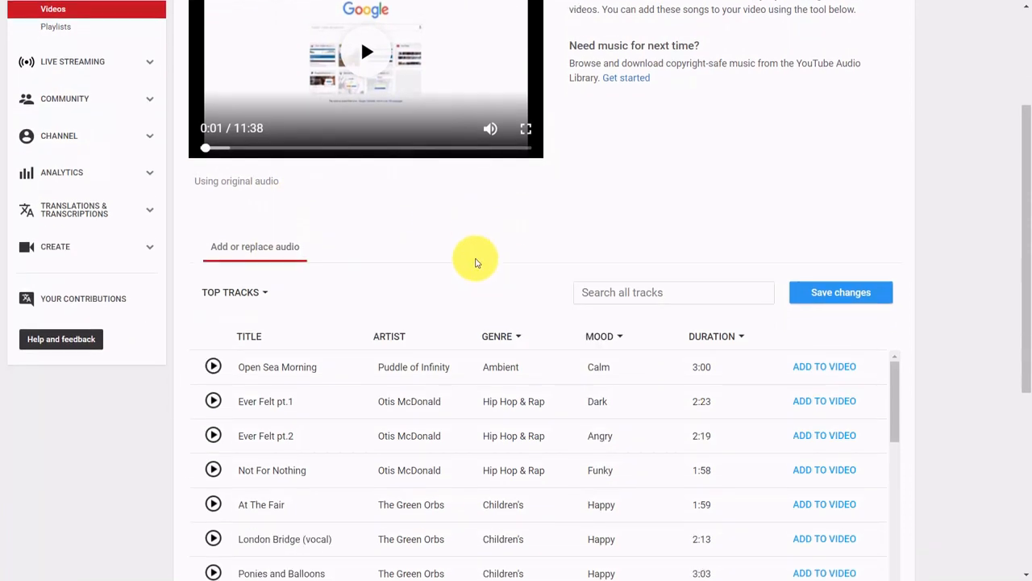
scroll(475, 185, "down", 2)
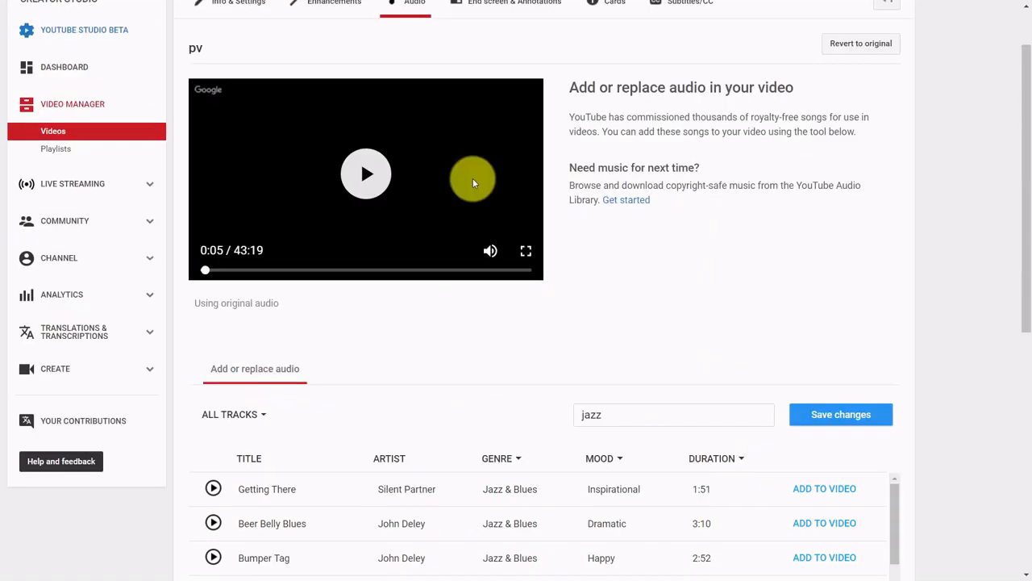
Filter the jazz track results for the "pv" video by the Jazz & Blues genre and look through the matching tracks.
scroll(472, 183, "down", 3)
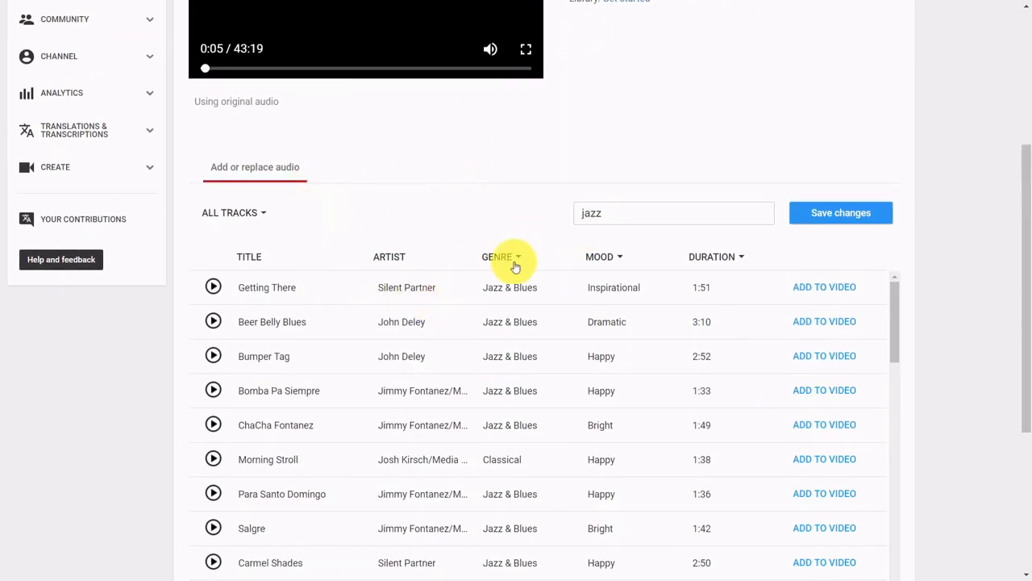
scroll(495, 339, "down", 2)
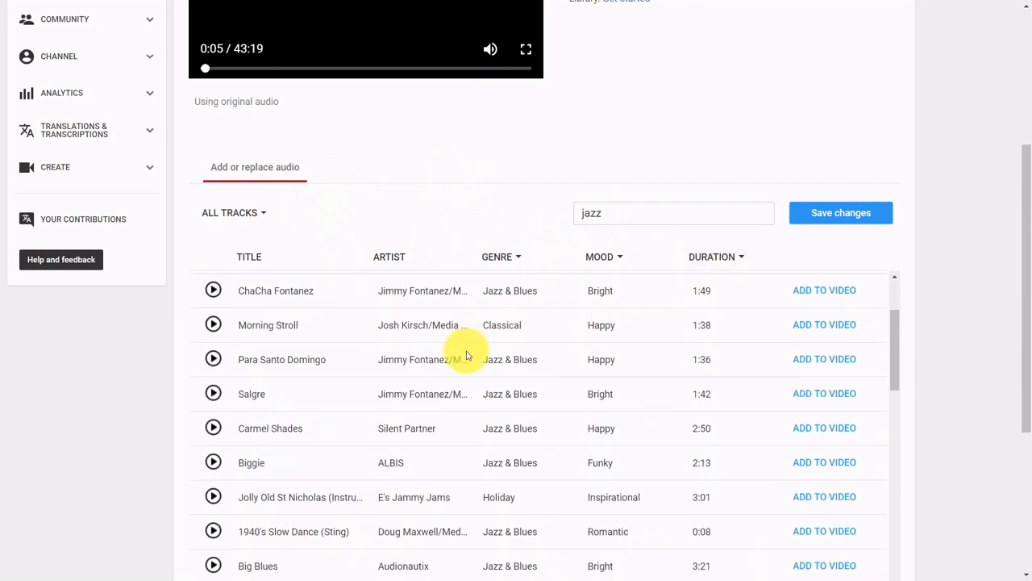
scroll(645, 348, "up", 3)
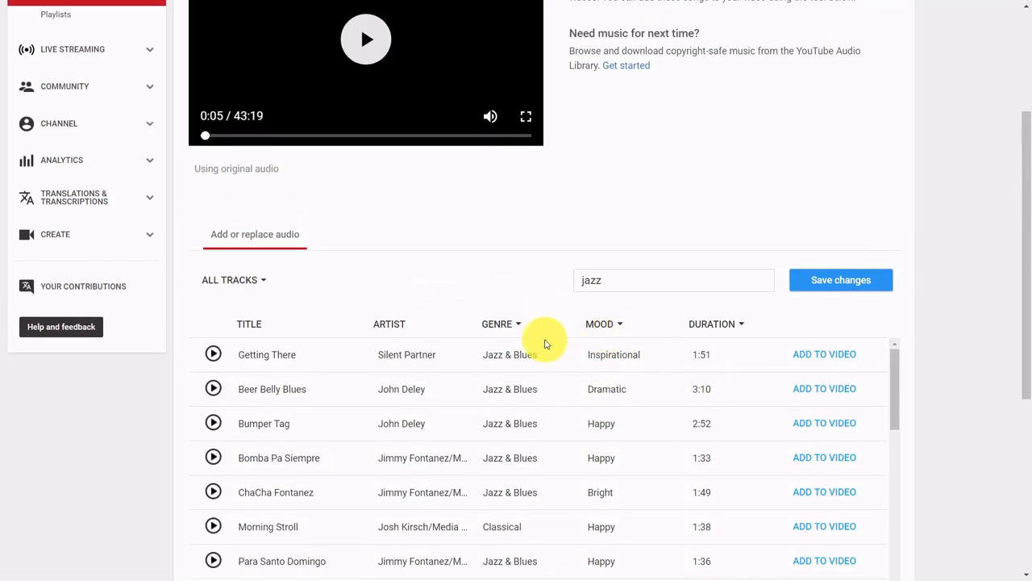
scroll(545, 343, "down", 2)
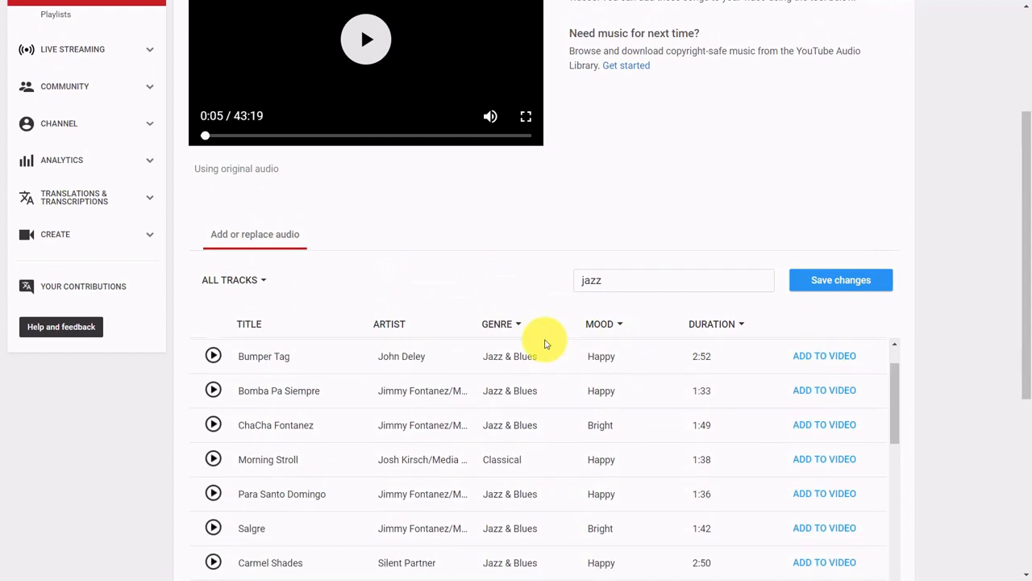
scroll(545, 343, "up", 2)
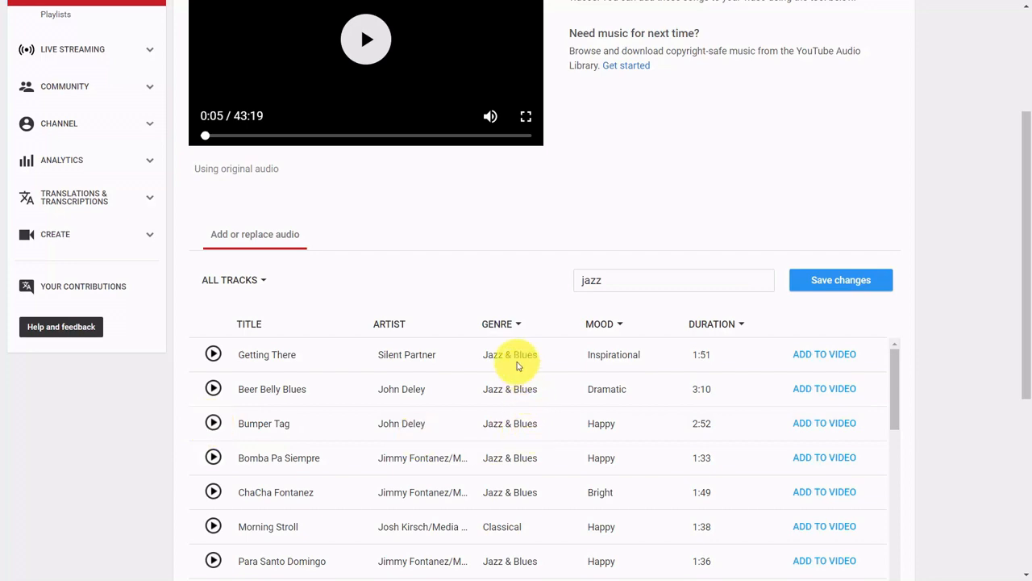
left_click(511, 325)
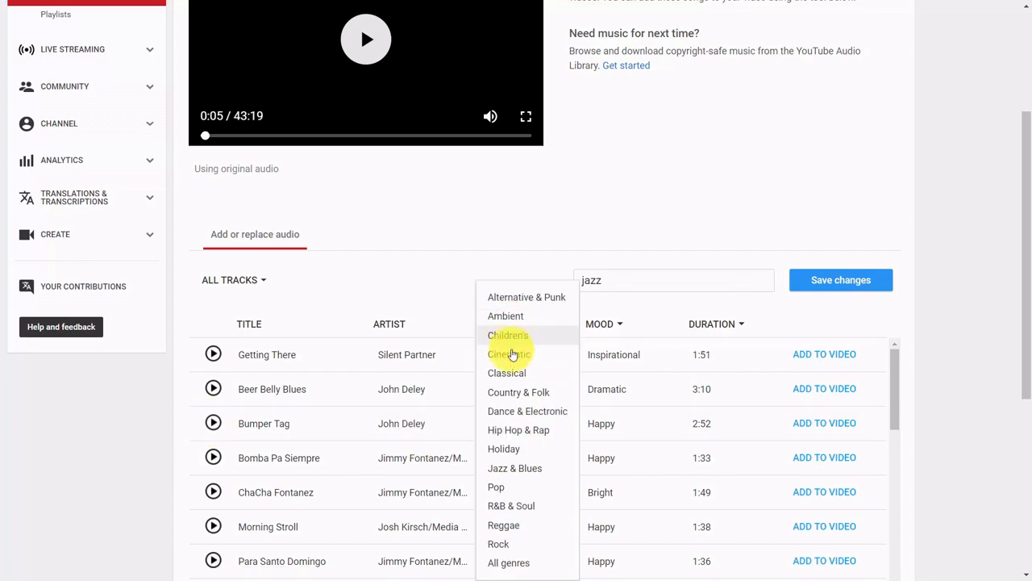
left_click(512, 469)
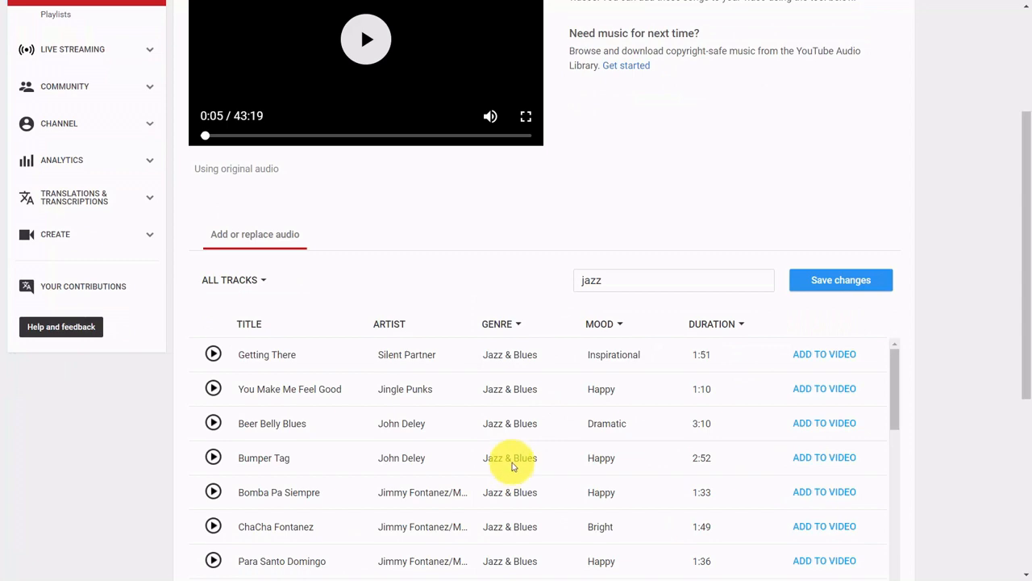
scroll(512, 452, "down", 3)
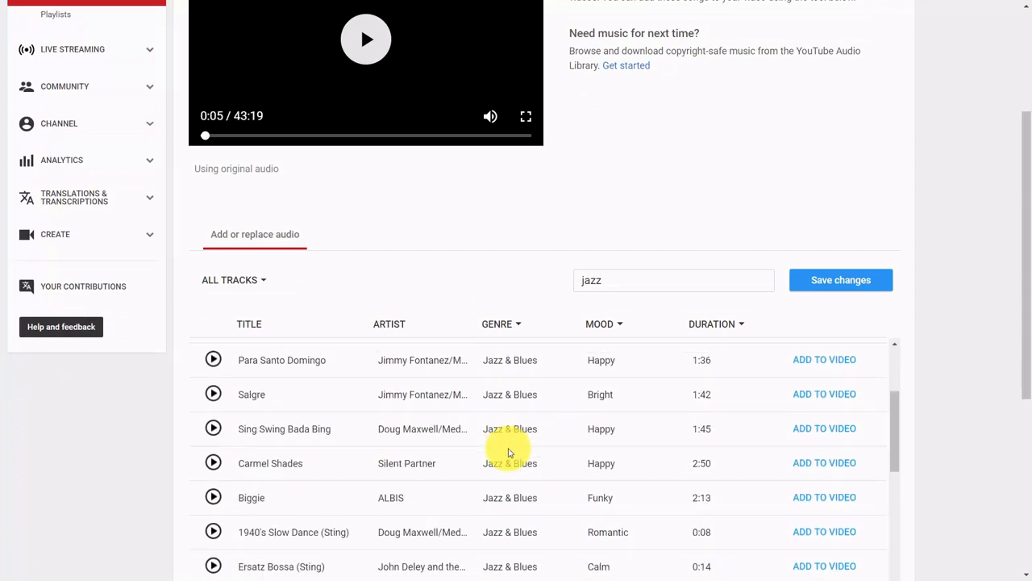
scroll(511, 435, "up", 2)
scroll(944, 398, "down", 3)
scroll(637, 367, "up", 1)
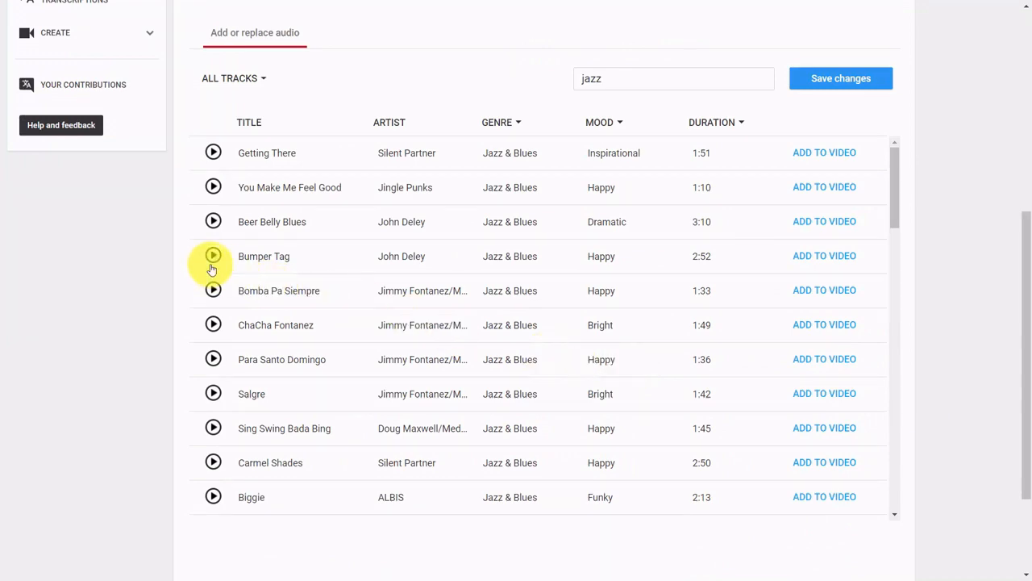
Add the track "Getting There" to the "pv" video, position it to start at about 2:02, and pause the preview.
scroll(286, 300, "up", 3)
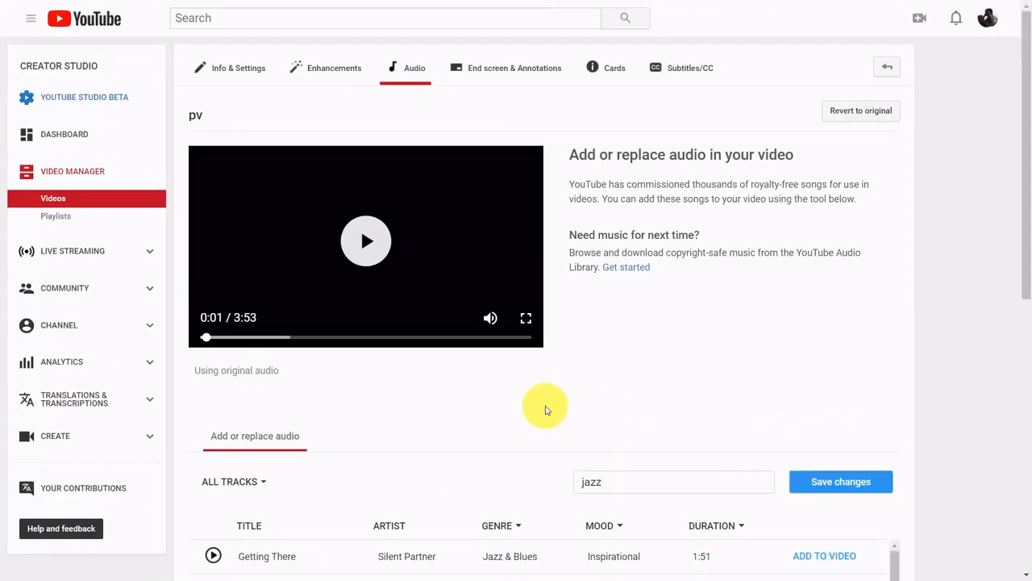
scroll(546, 411, "down", 1)
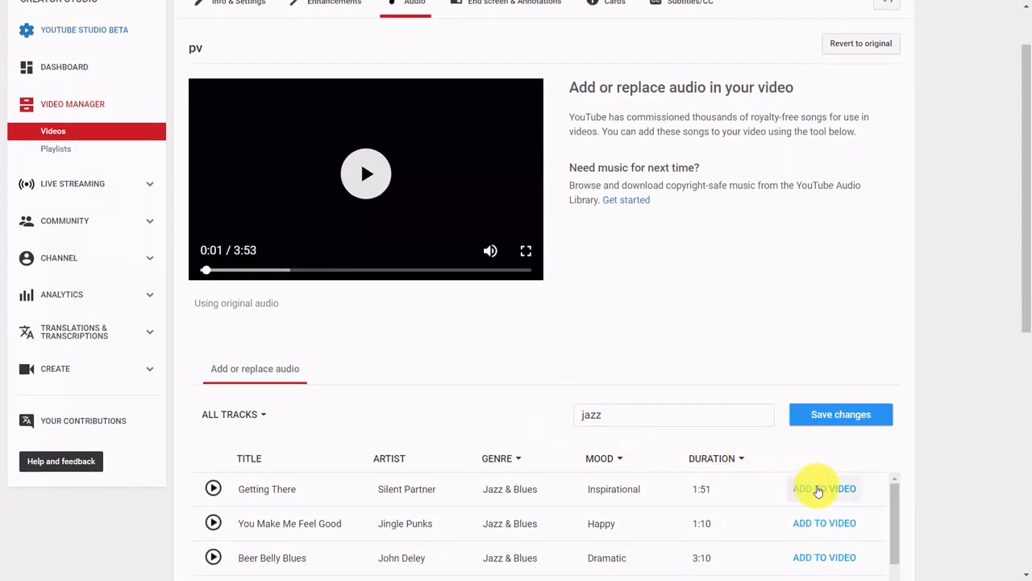
left_click(819, 490)
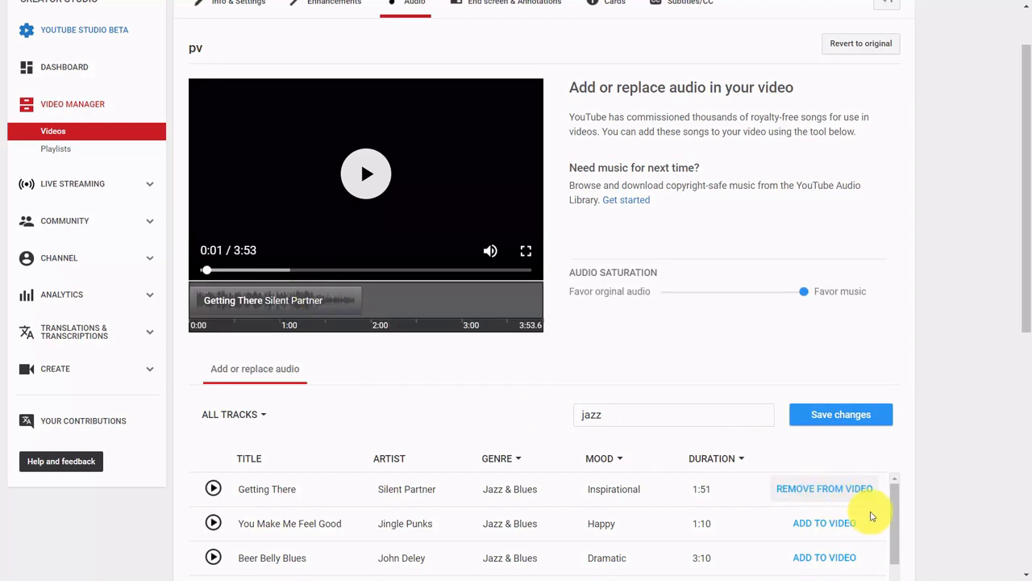
left_click_drag(265, 293, 462, 303)
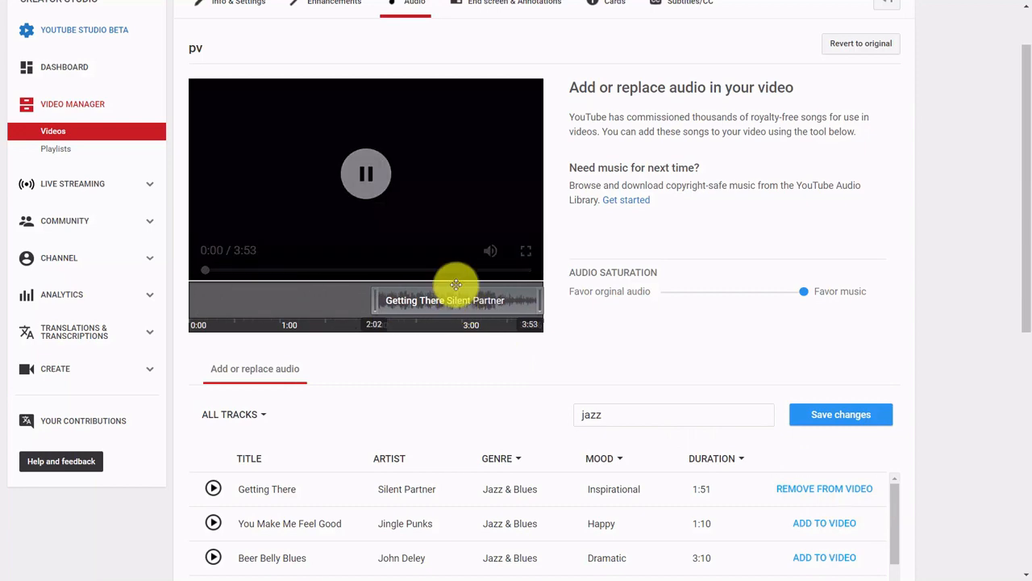
left_click(349, 168)
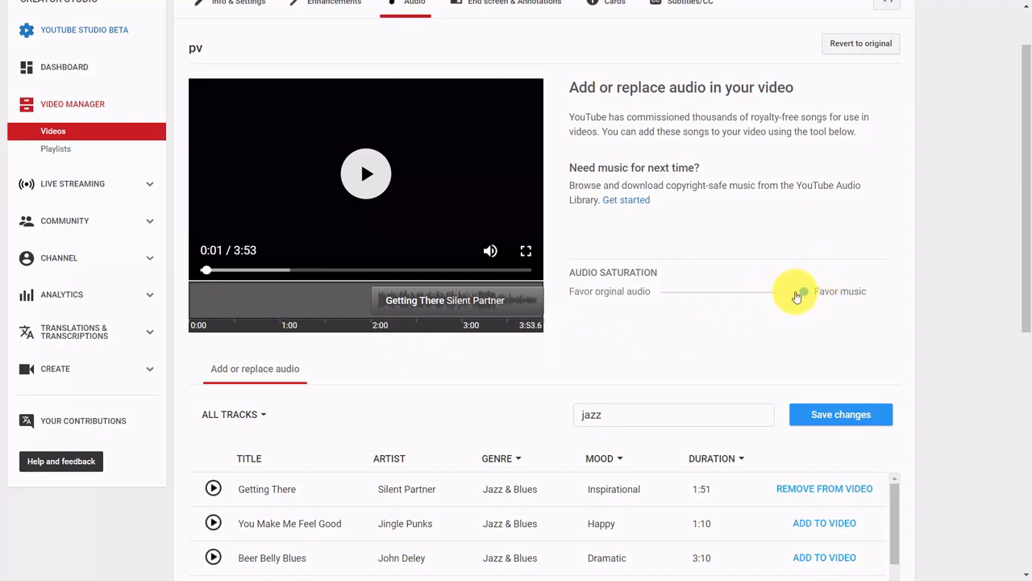
Set the audio saturation fully towards favoring the original audio and save the video's audio changes.
left_click_drag(800, 293, 656, 300)
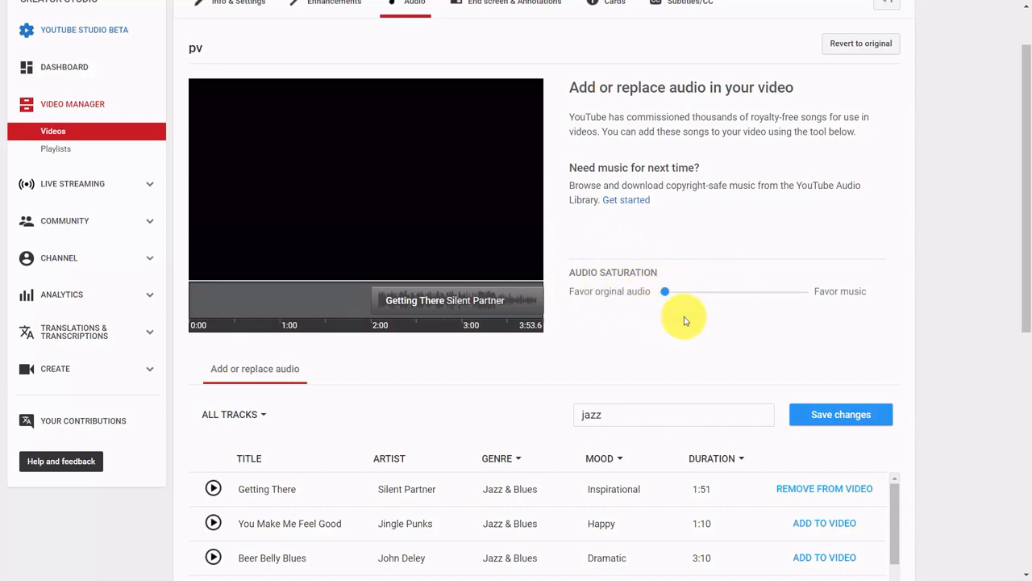
scroll(685, 321, "up", 1)
scroll(685, 320, "down", 1)
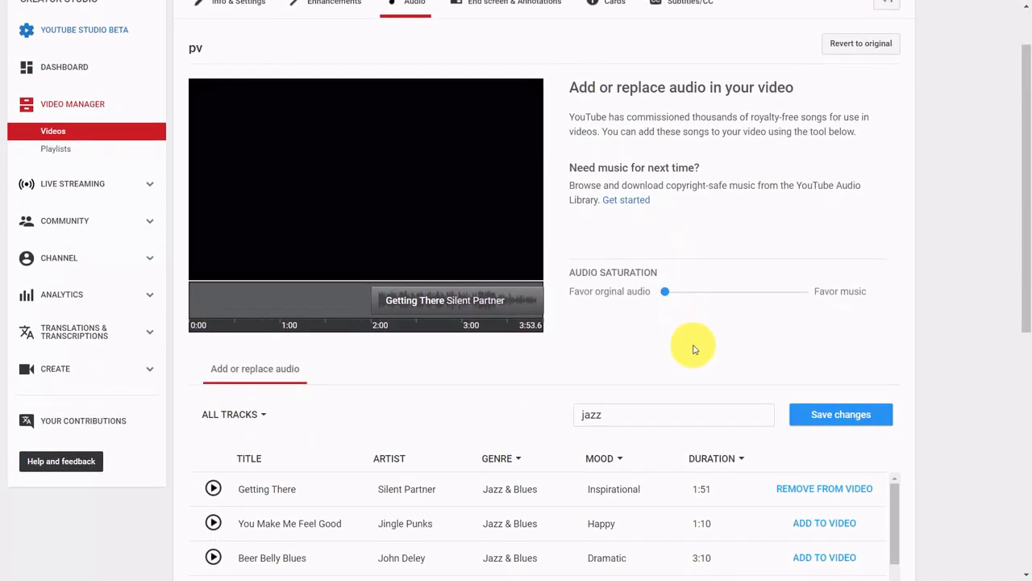
left_click(841, 414)
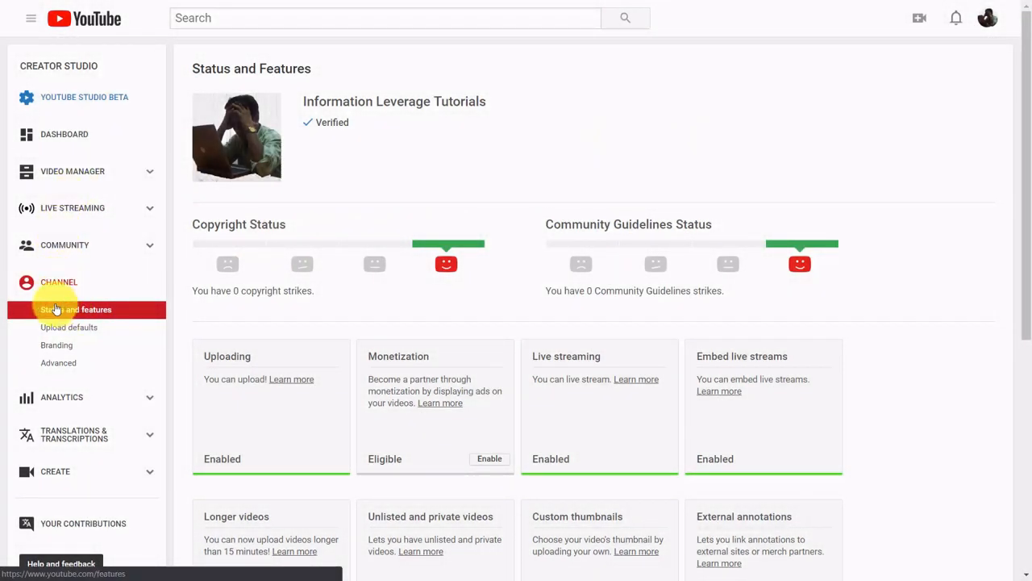
Review the channel's copyright status, Community Guidelines status, and the eligibility of each channel feature.
left_click(869, 265)
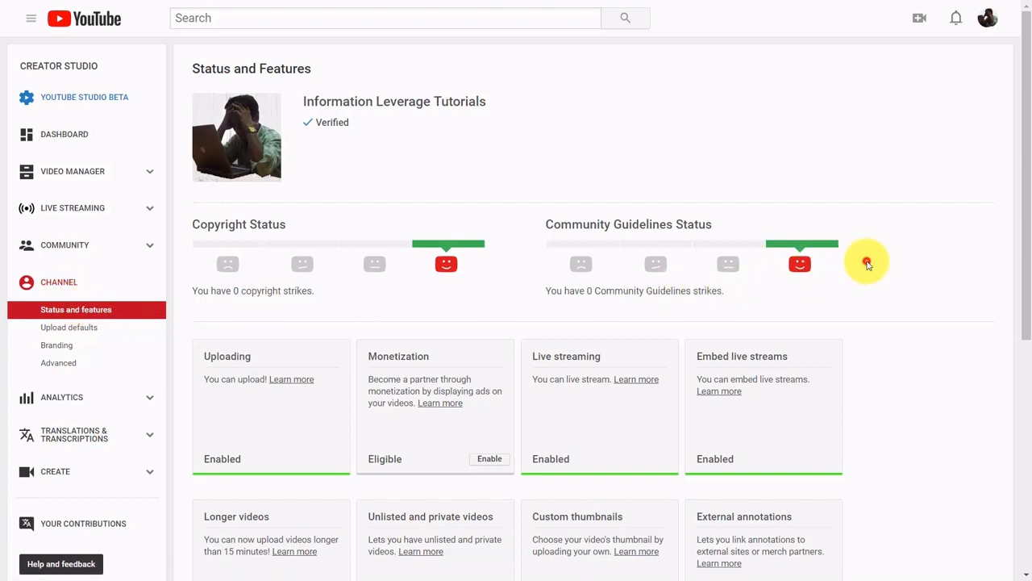
scroll(868, 265, "down", 1)
scroll(869, 264, "down", 5)
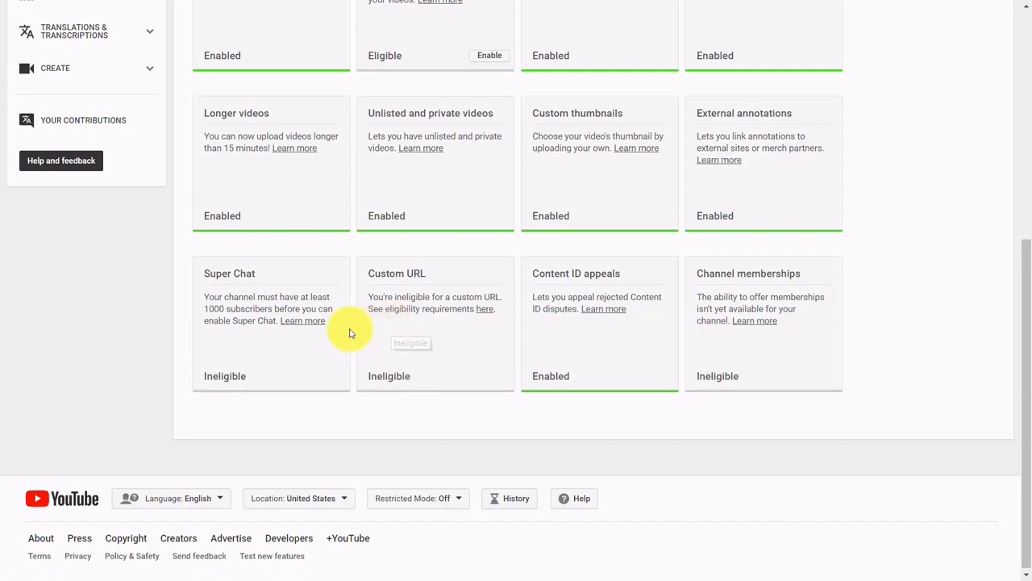
Open the custom URL eligibility help article and read its general eligibility requirements.
left_click(483, 311)
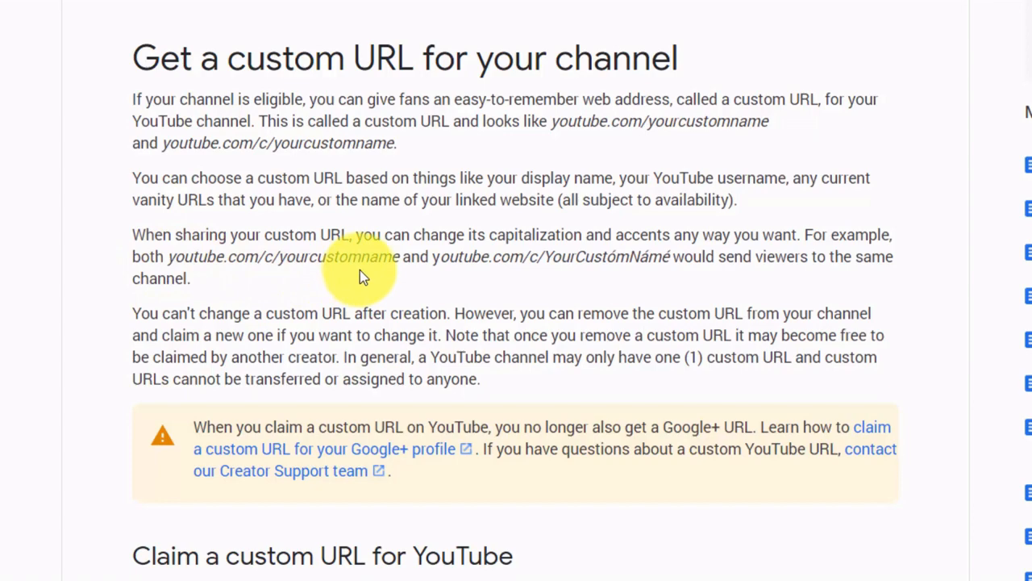
scroll(360, 274, "down", 5)
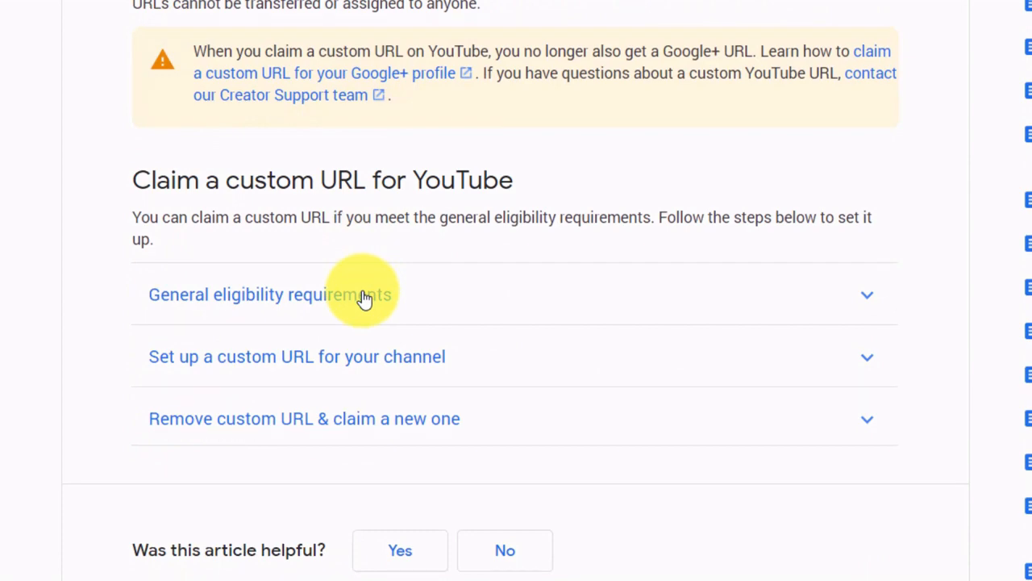
left_click(365, 297)
scroll(549, 285, "down", 2)
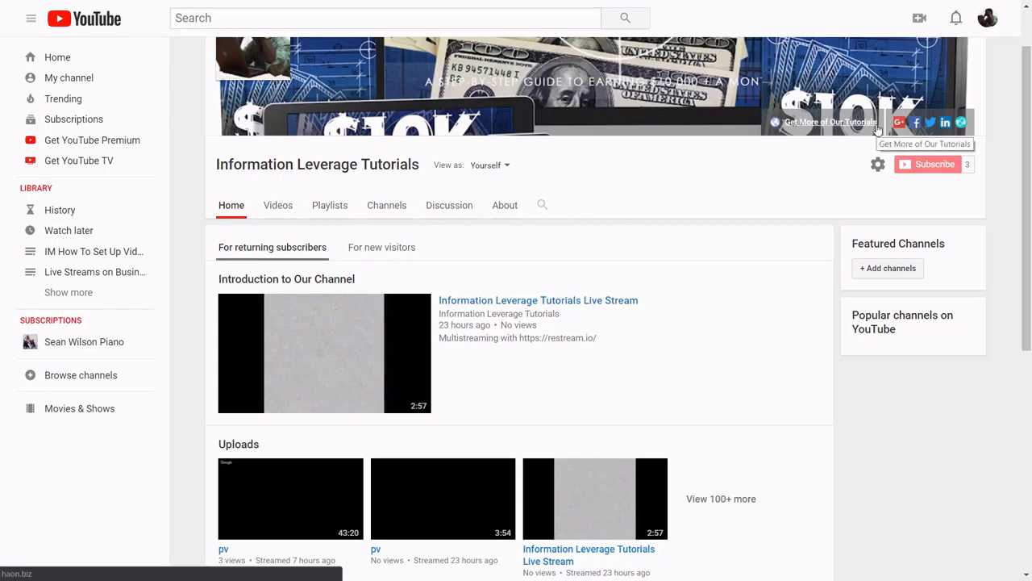
View the channel home page's section for new visitors and open the Community comments page in Creator Studio.
left_click(389, 247)
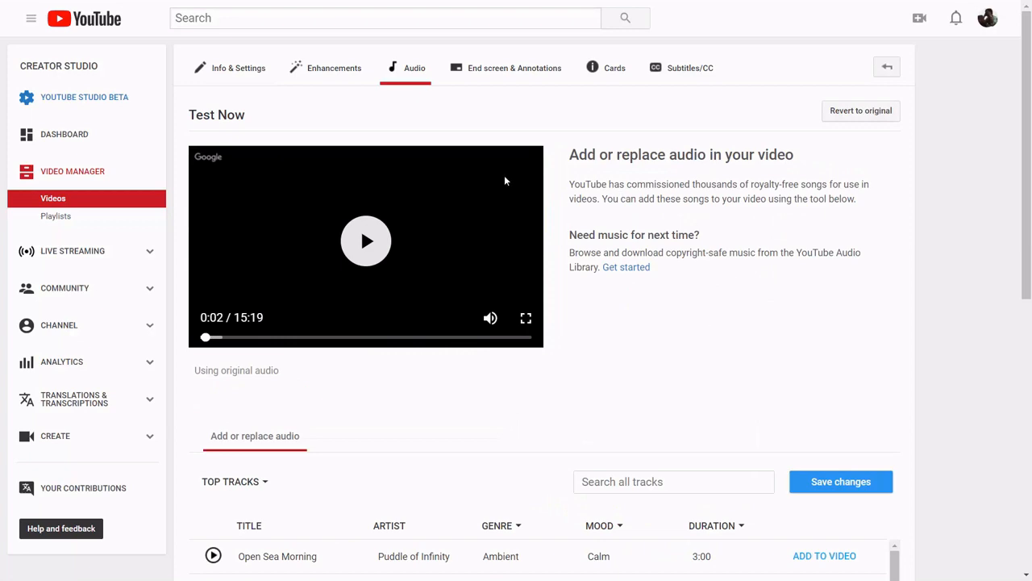
left_click(88, 289)
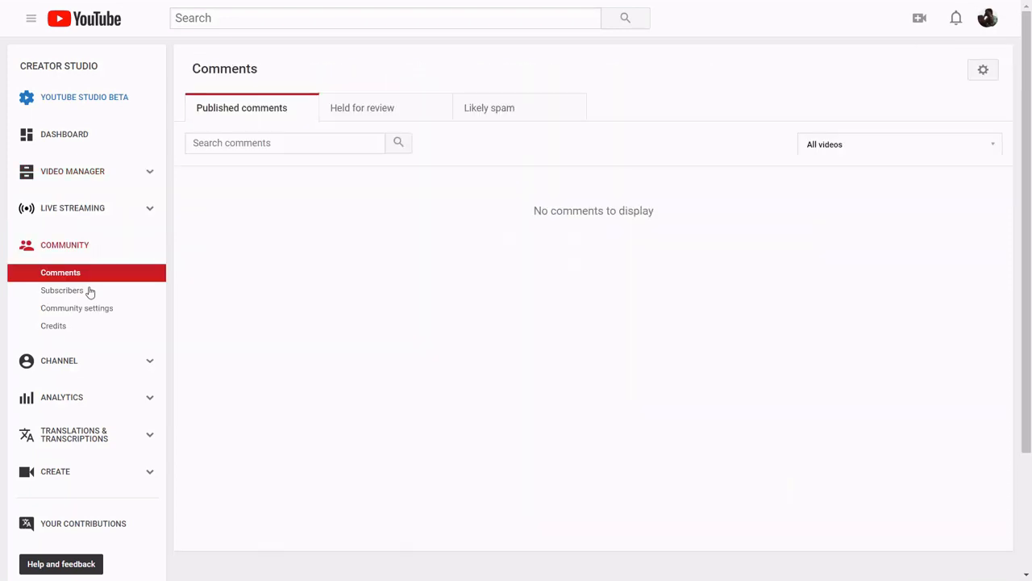